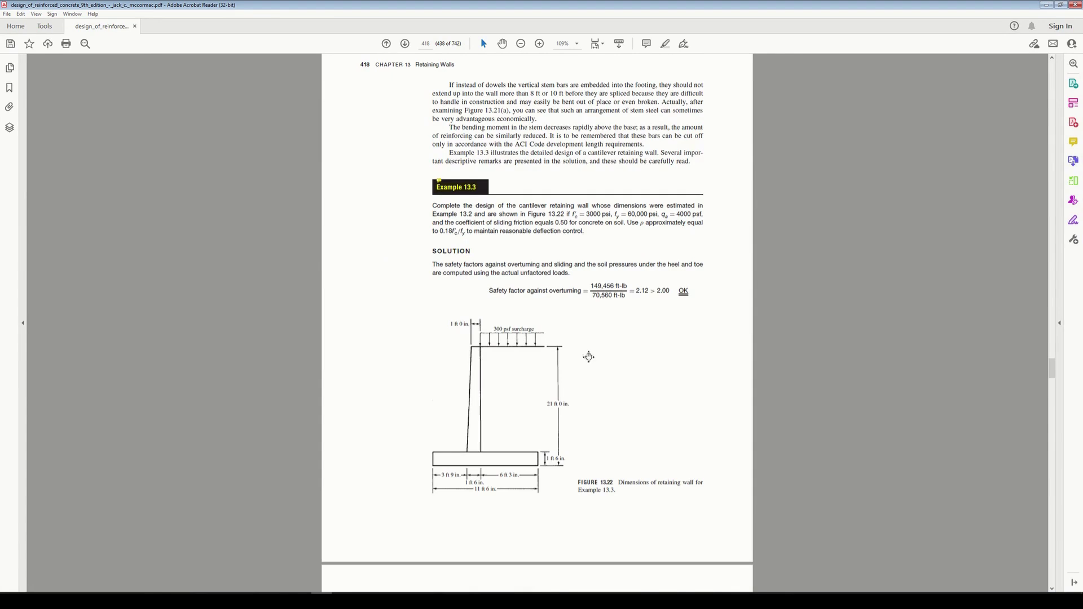
Read through Example 13.3 in the PDF, examining the wall dimensions, overturning and sliding checks, stem design and heel design
{"action": "scroll", "coordinate": [536, 406], "scroll_direction": "down", "scroll_amount": 5}
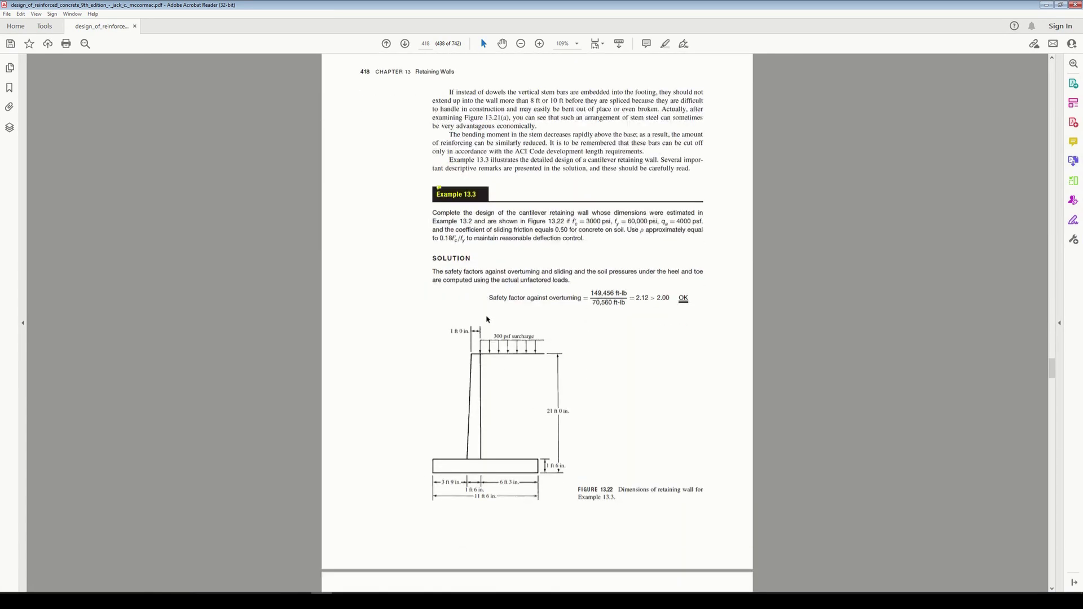
{"action": "scroll", "coordinate": [489, 318], "scroll_direction": "down", "scroll_amount": 1}
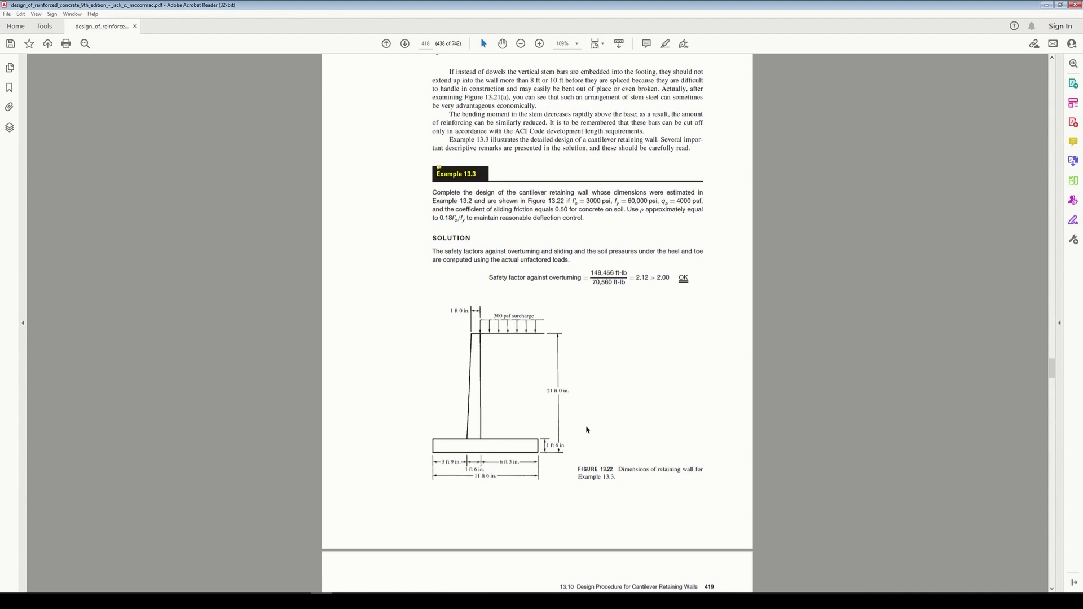
{"action": "scroll", "coordinate": [586, 430], "scroll_direction": "down", "scroll_amount": 1}
{"action": "scroll", "coordinate": [604, 403], "scroll_direction": "down", "scroll_amount": 10}
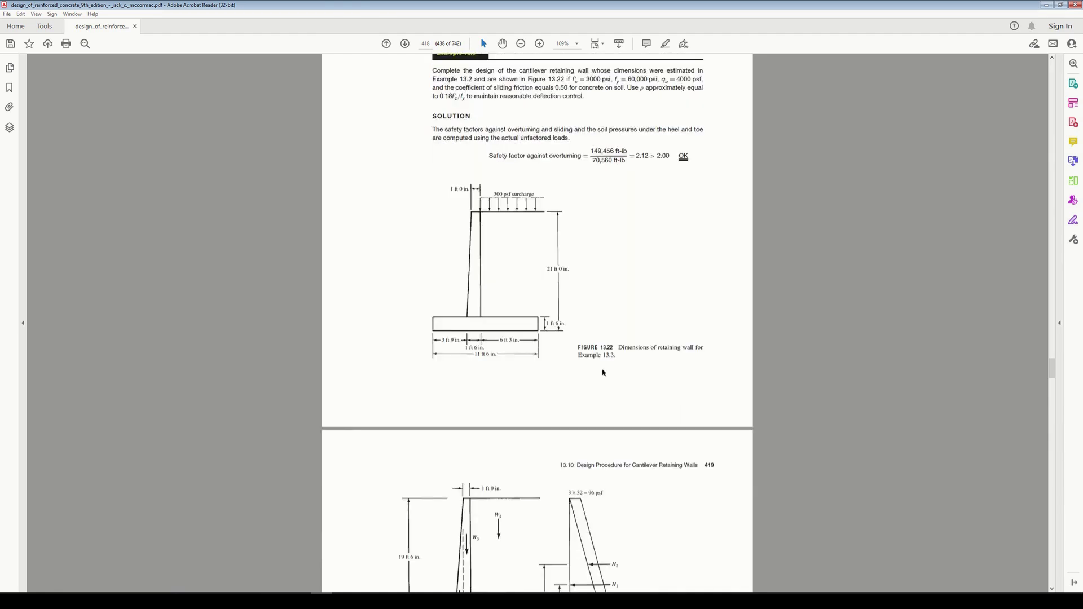
{"action": "scroll", "coordinate": [609, 360], "scroll_direction": "down", "scroll_amount": 3}
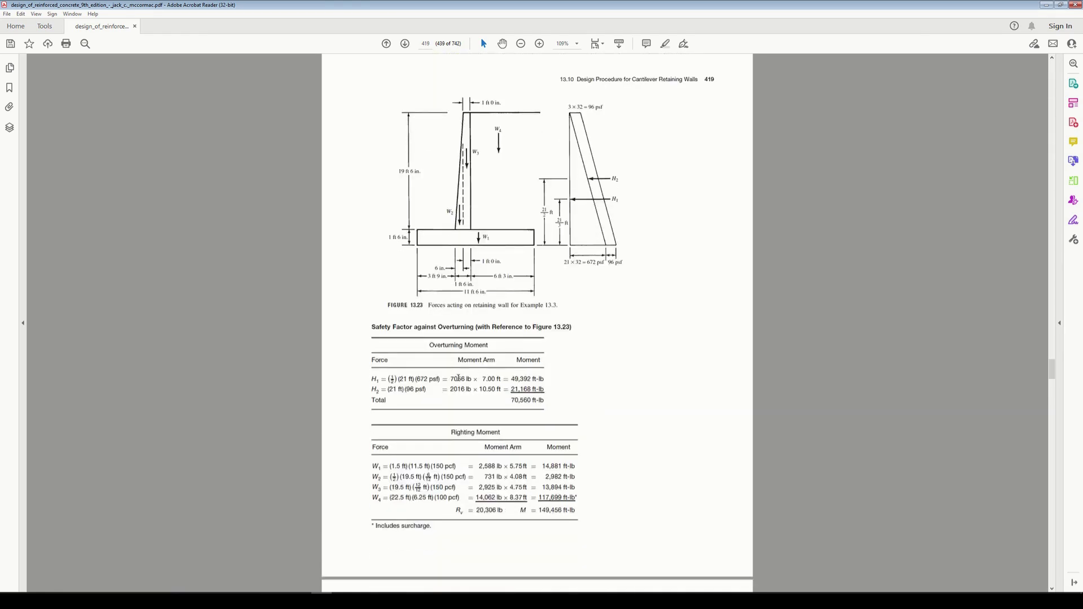
{"action": "scroll", "coordinate": [602, 426], "scroll_direction": "down", "scroll_amount": 4}
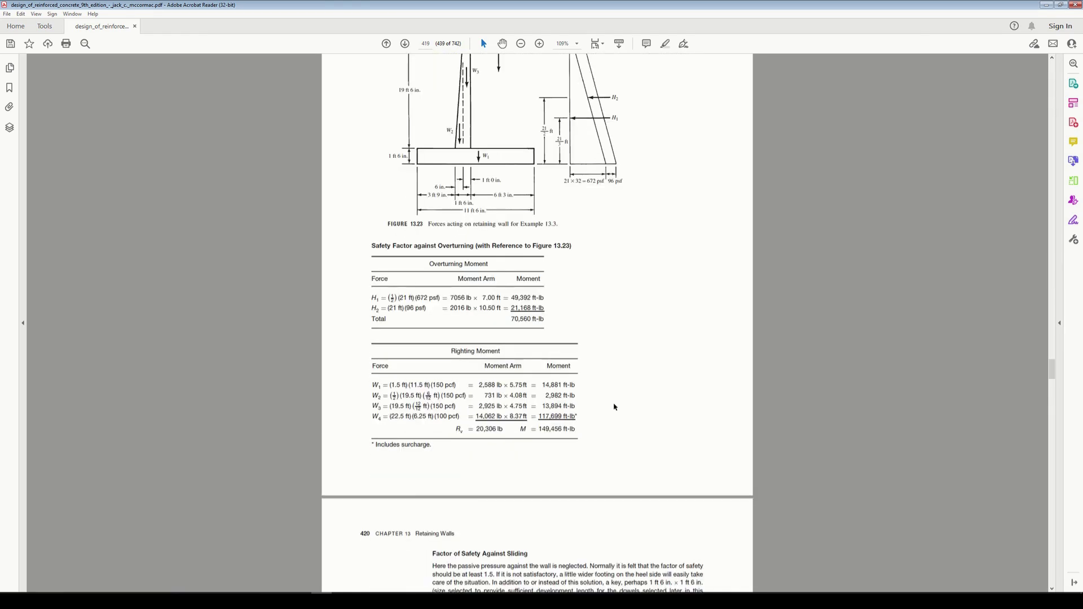
{"action": "scroll", "coordinate": [615, 409], "scroll_direction": "down", "scroll_amount": 2}
{"action": "scroll", "coordinate": [626, 405], "scroll_direction": "down", "scroll_amount": 12}
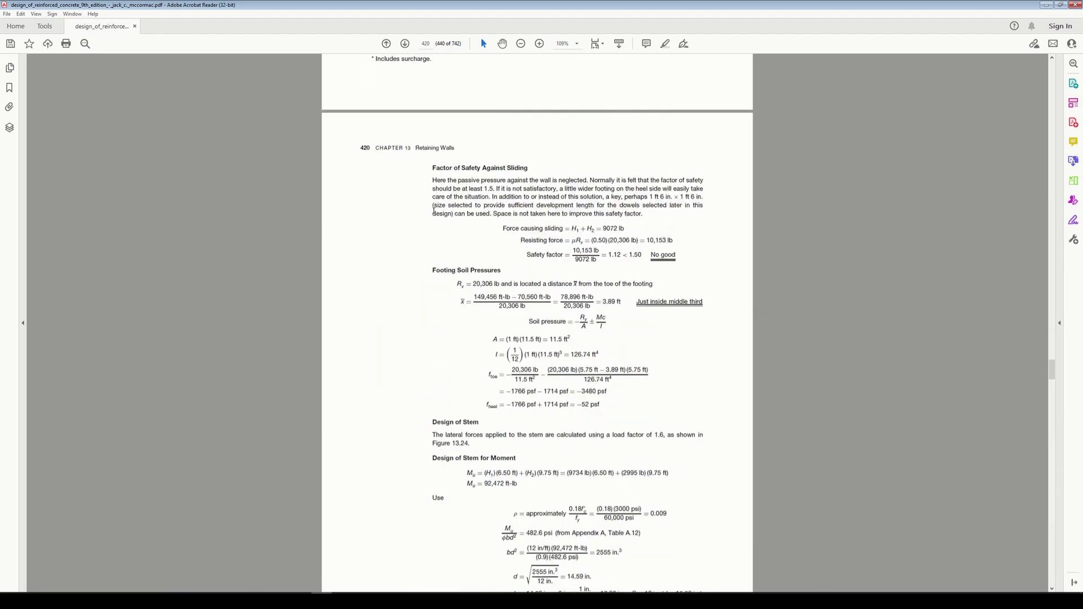
{"action": "scroll", "coordinate": [403, 213], "scroll_direction": "down", "scroll_amount": 7}
{"action": "scroll", "coordinate": [668, 363], "scroll_direction": "up", "scroll_amount": 5}
{"action": "scroll", "coordinate": [677, 299], "scroll_direction": "up", "scroll_amount": 13}
{"action": "scroll", "coordinate": [656, 327], "scroll_direction": "down", "scroll_amount": 20}
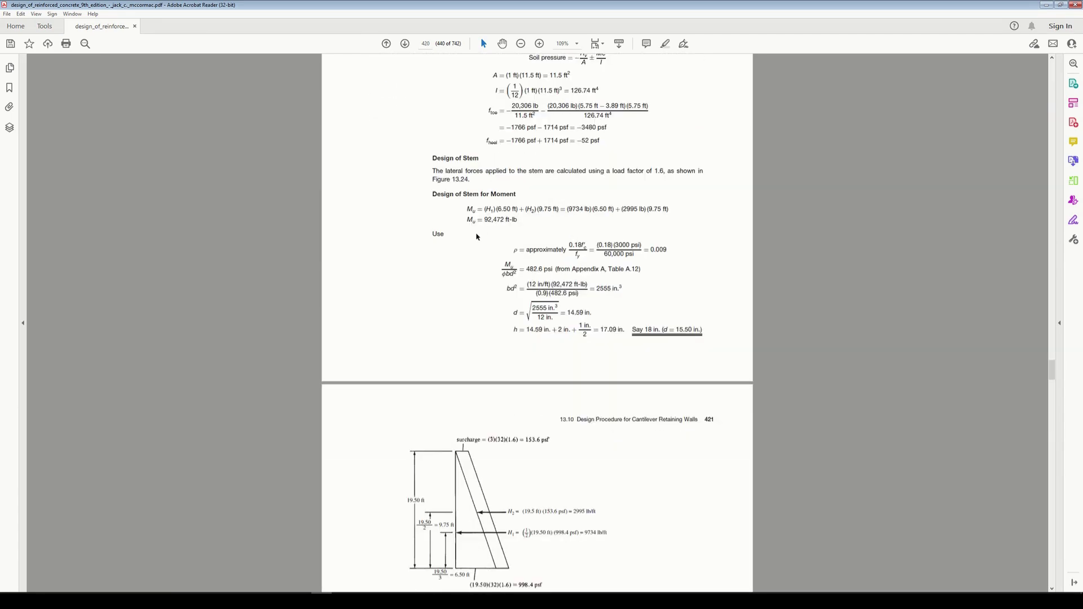
{"action": "scroll", "coordinate": [510, 248], "scroll_direction": "down", "scroll_amount": 14}
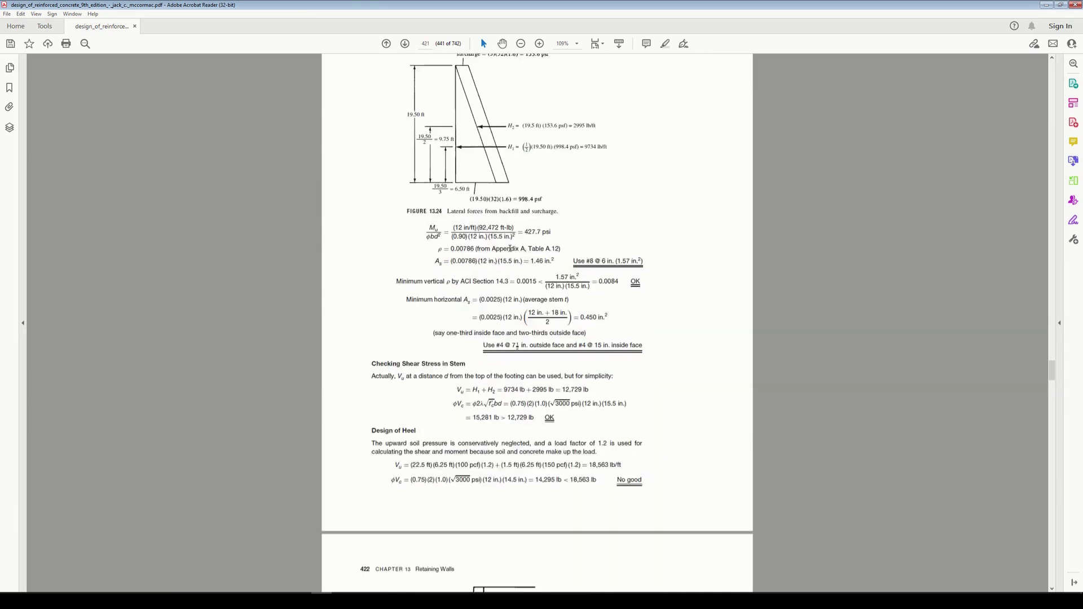
{"action": "scroll", "coordinate": [528, 268], "scroll_direction": "down", "scroll_amount": 9}
{"action": "scroll", "coordinate": [545, 289], "scroll_direction": "down", "scroll_amount": 1}
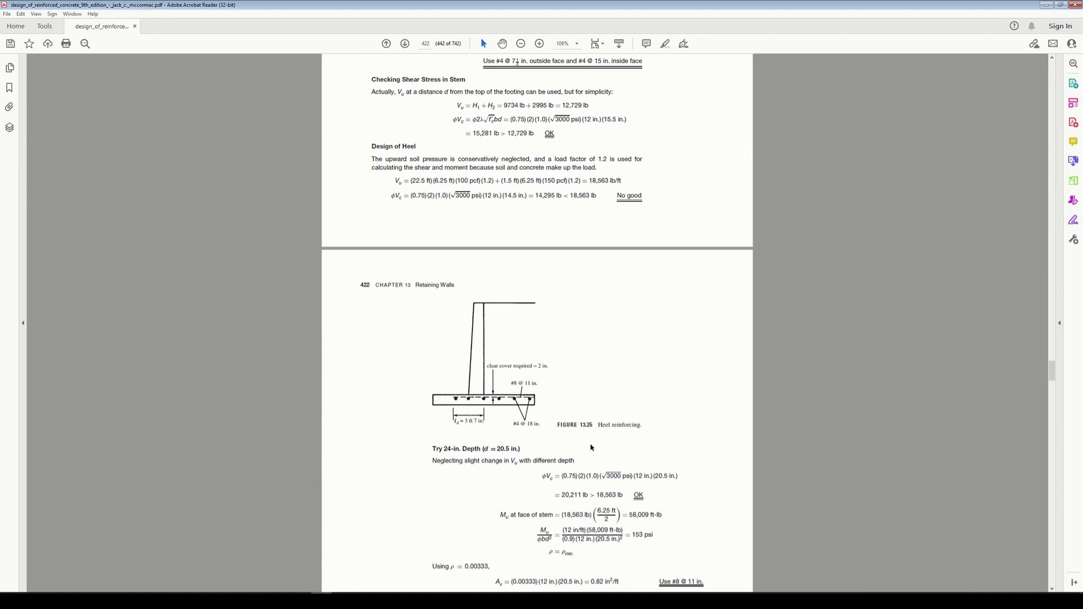
{"action": "scroll", "coordinate": [563, 455], "scroll_direction": "up", "scroll_amount": 20}
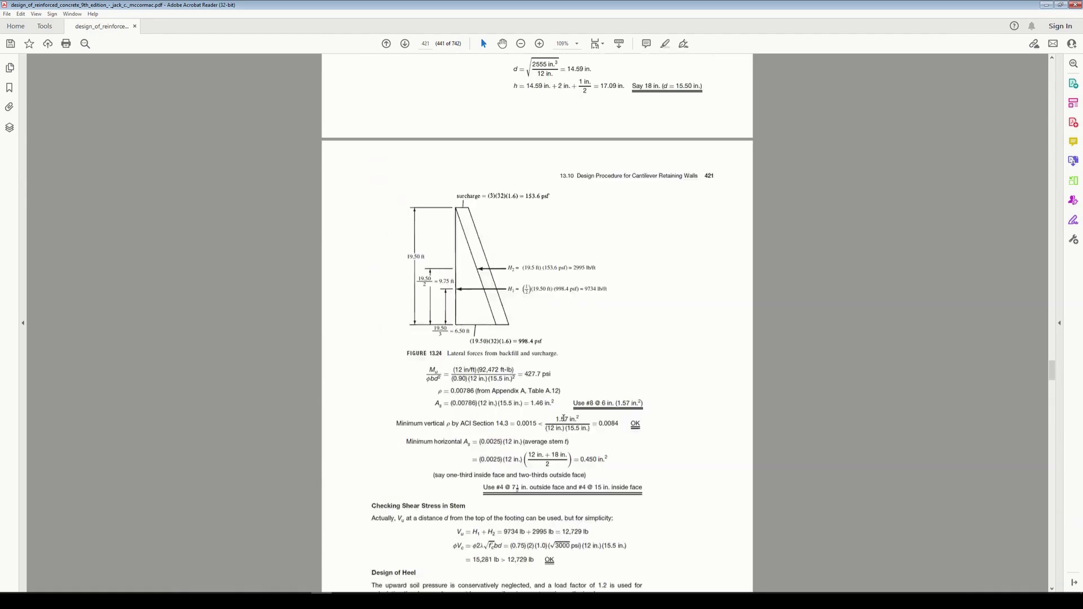
{"action": "scroll", "coordinate": [564, 421], "scroll_direction": "up", "scroll_amount": 20}
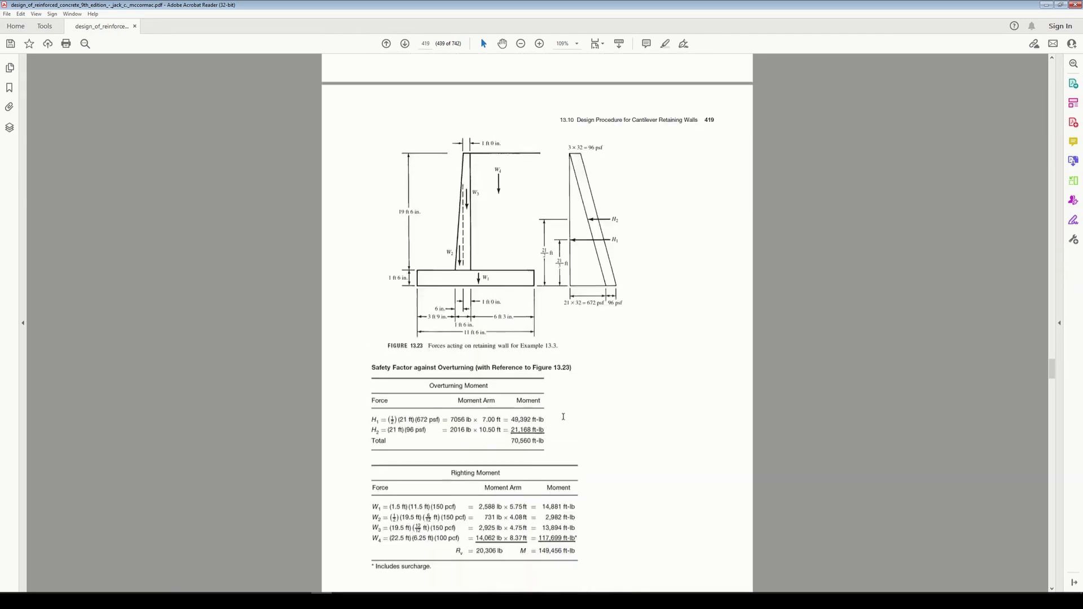
{"action": "scroll", "coordinate": [563, 416], "scroll_direction": "up", "scroll_amount": 3}
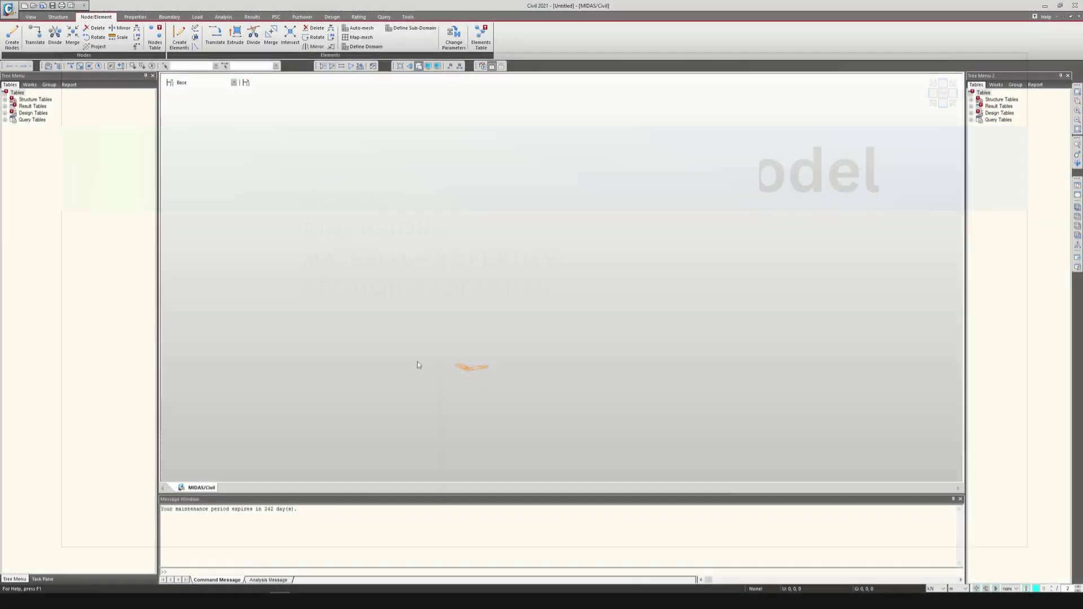
Switch to MIDAS Civil and save the untitled project as Example 4 in the Example folder
{"action": "left_click", "coordinate": [14, 7]}
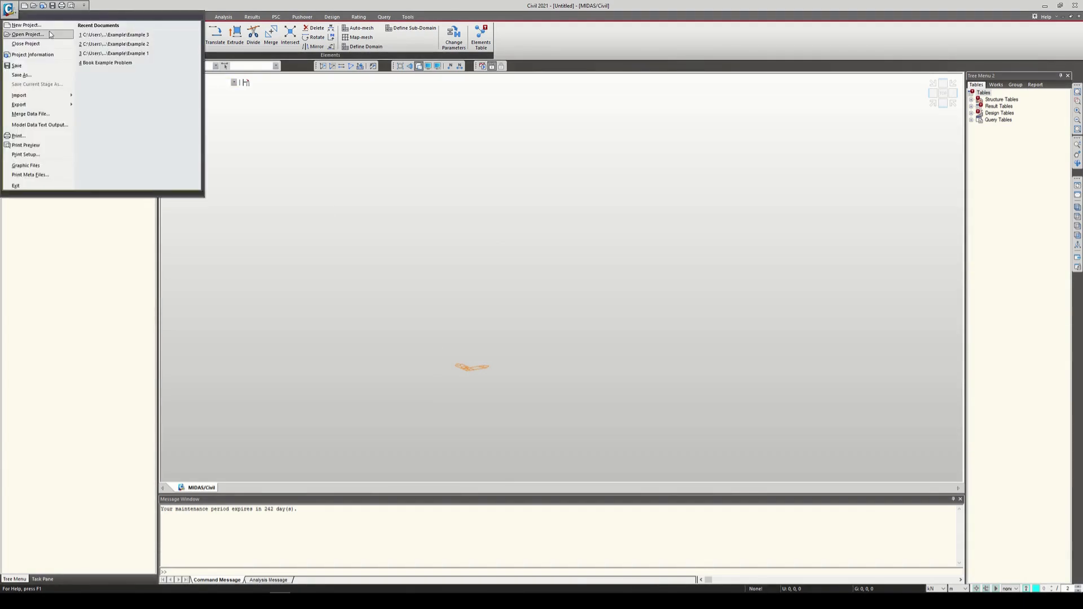
{"action": "left_click", "coordinate": [586, 5]}
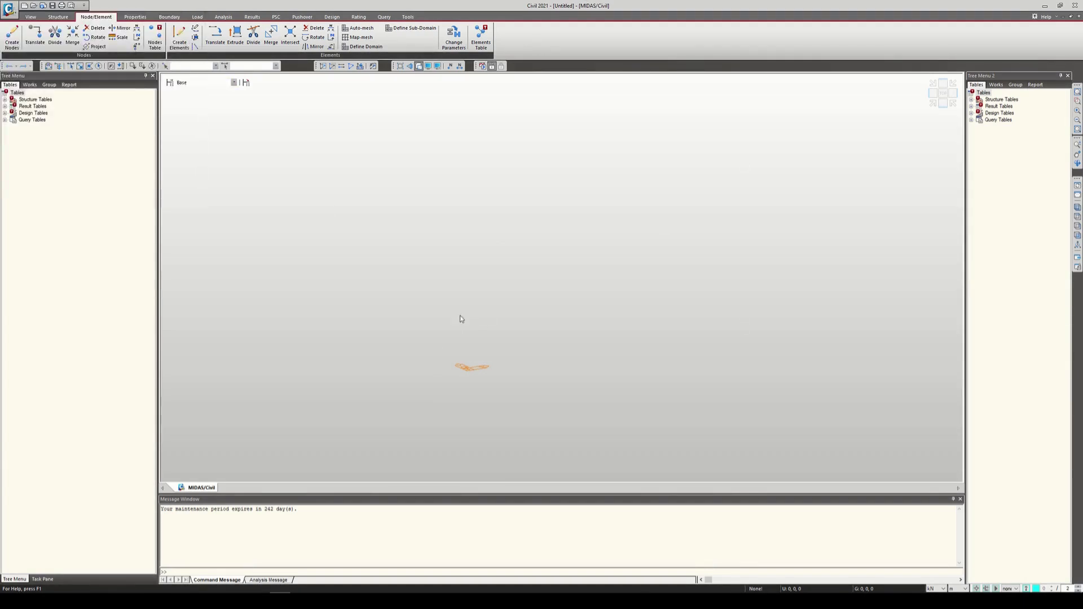
{"action": "left_click", "coordinate": [10, 8]}
{"action": "left_click", "coordinate": [22, 74]}
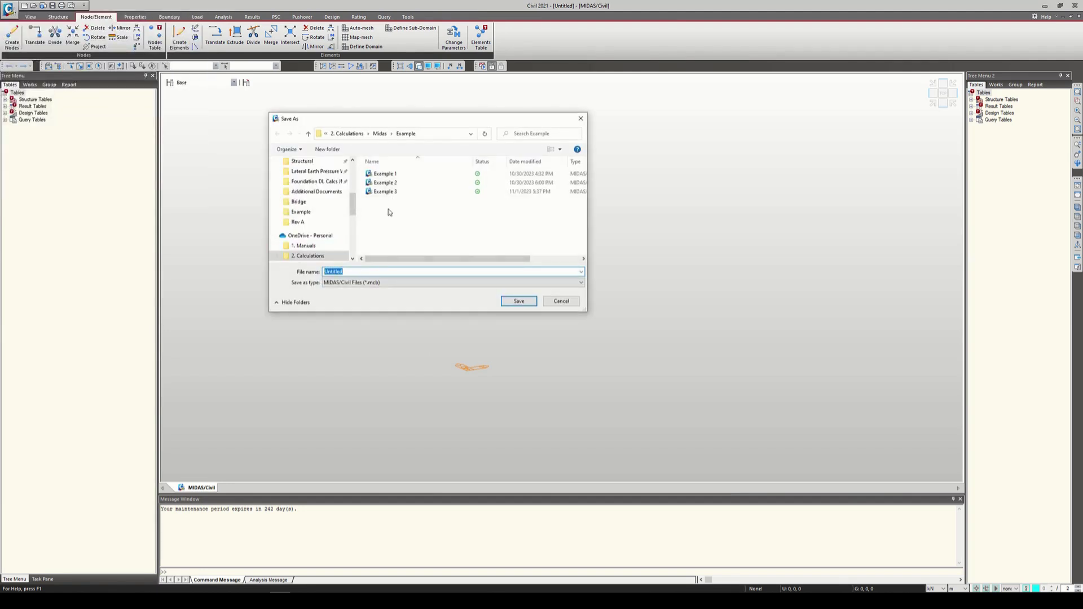
{"action": "type", "text": "Example "}
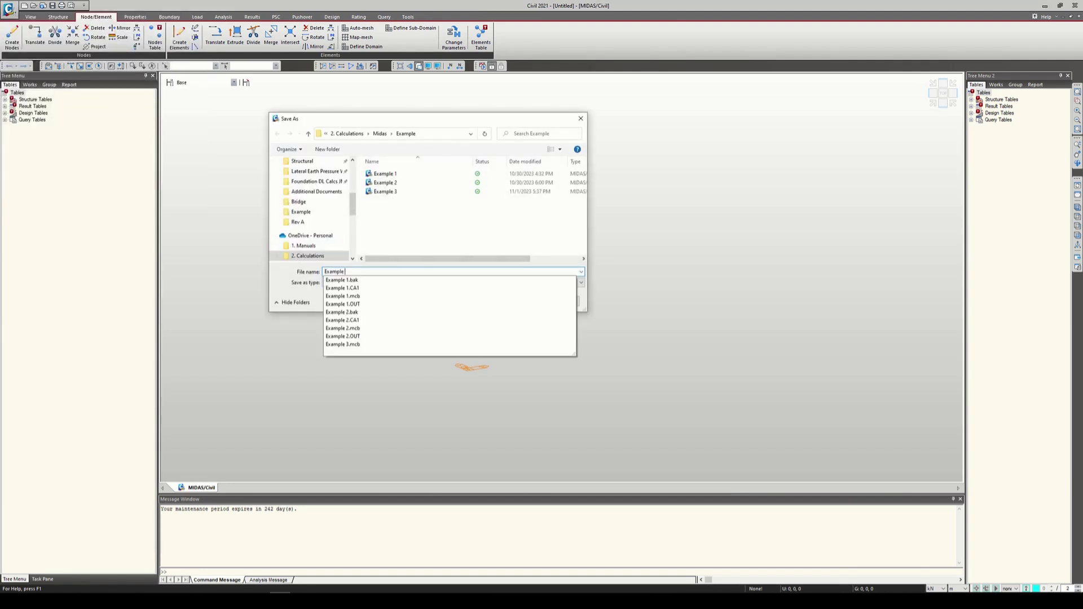
{"action": "type", "text": "4"}
{"action": "left_click", "coordinate": [505, 303]}
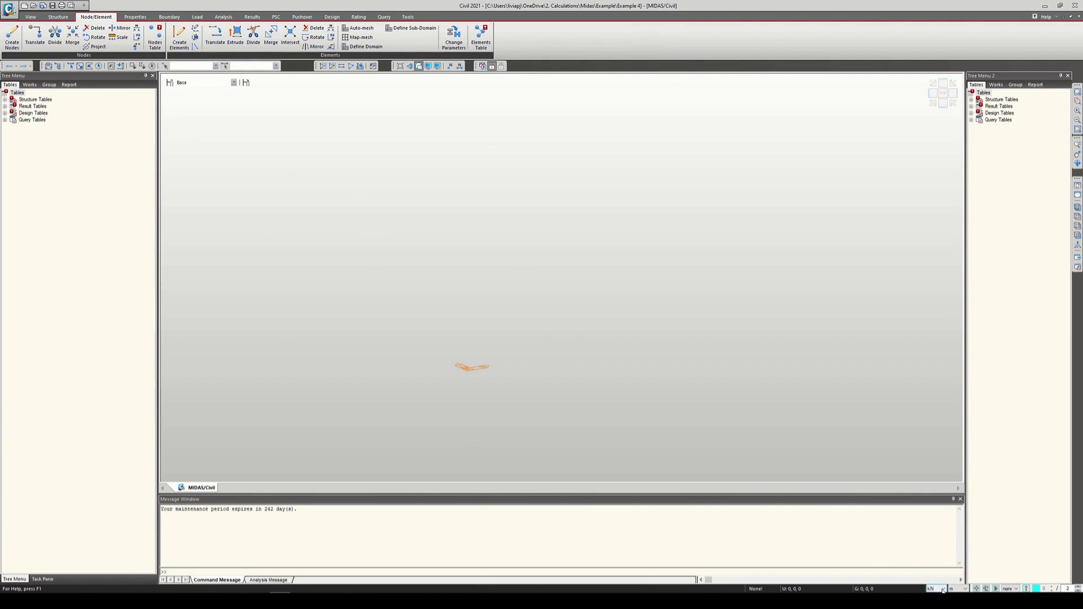
Change the model's force unit and set its length unit to feet to match the textbook example
{"action": "key", "text": "alt+Tab"}
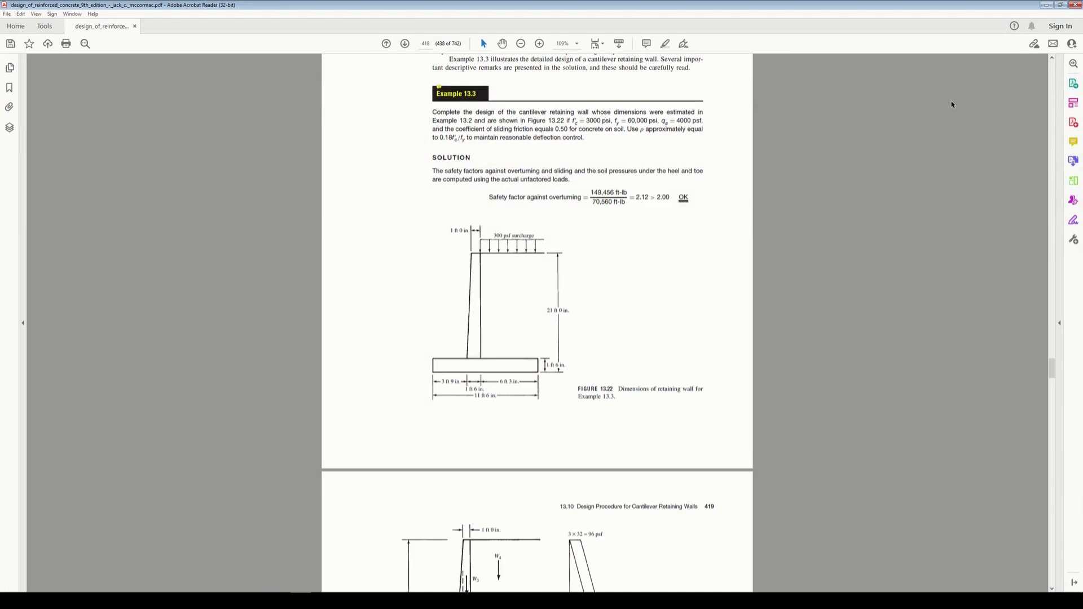
{"action": "left_click", "coordinate": [1046, 4]}
{"action": "left_click", "coordinate": [932, 588]}
{"action": "left_click", "coordinate": [932, 588]}
{"action": "left_click", "coordinate": [932, 589]}
{"action": "left_click", "coordinate": [929, 575]}
{"action": "left_click", "coordinate": [953, 588]}
{"action": "left_click", "coordinate": [957, 576]}
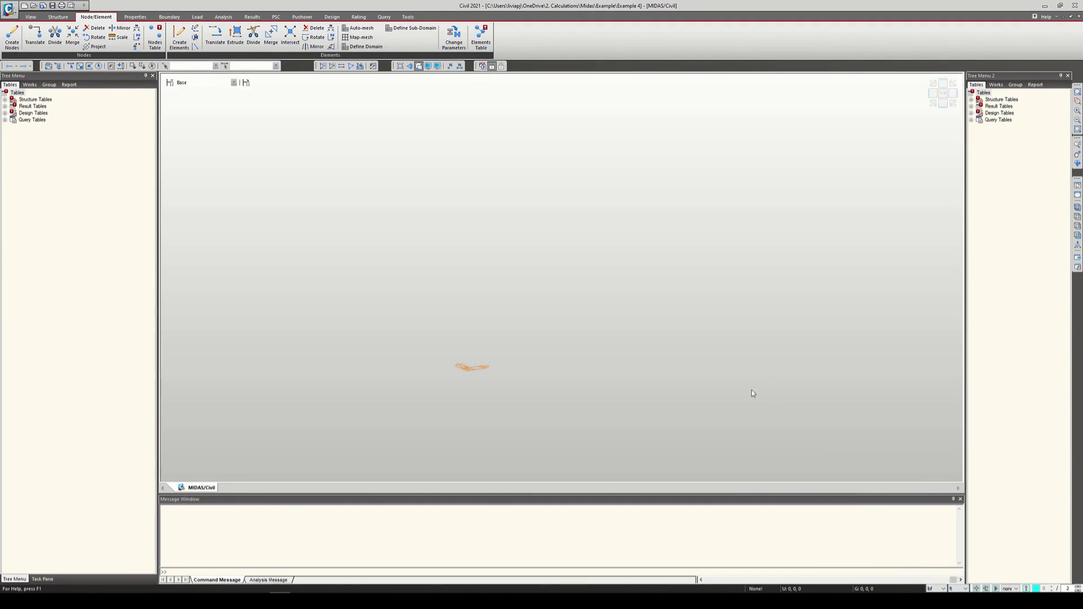
{"action": "right_click", "coordinate": [953, 67]}
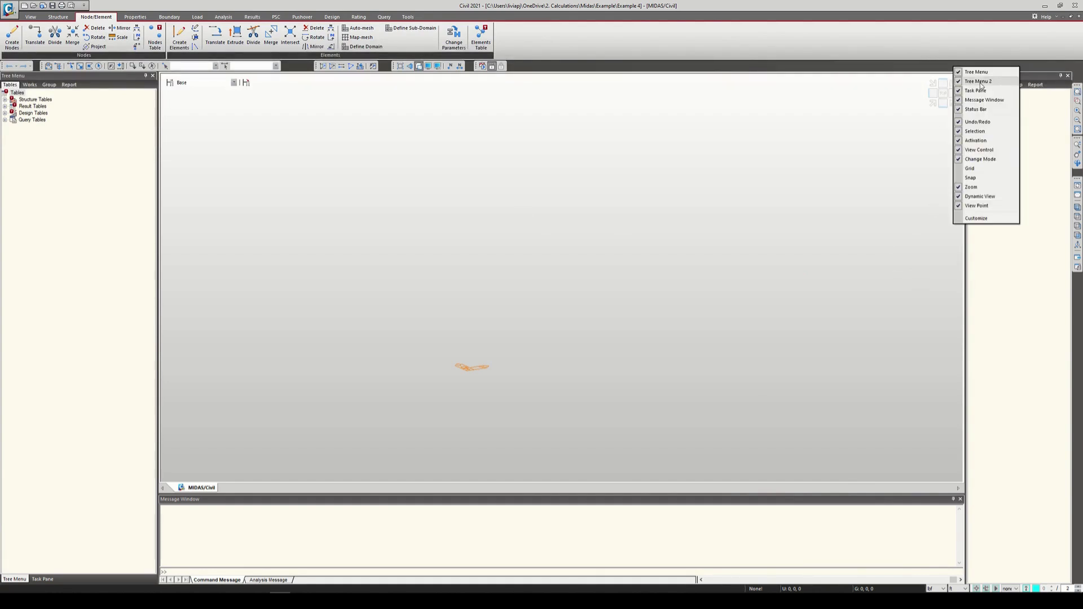
{"action": "left_click", "coordinate": [987, 256]}
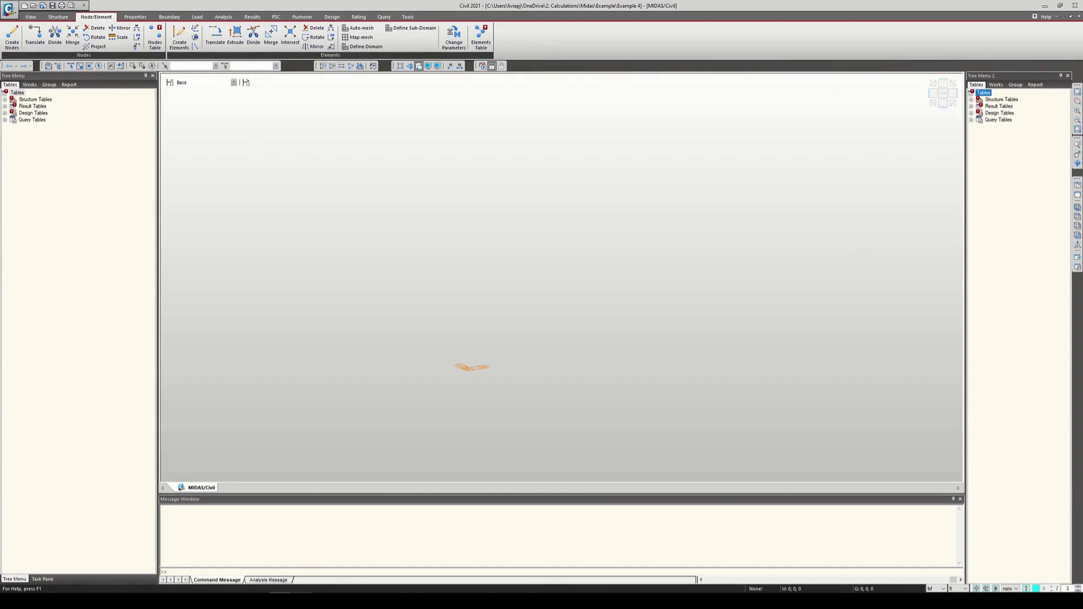
{"action": "key", "text": "alt+Tab"}
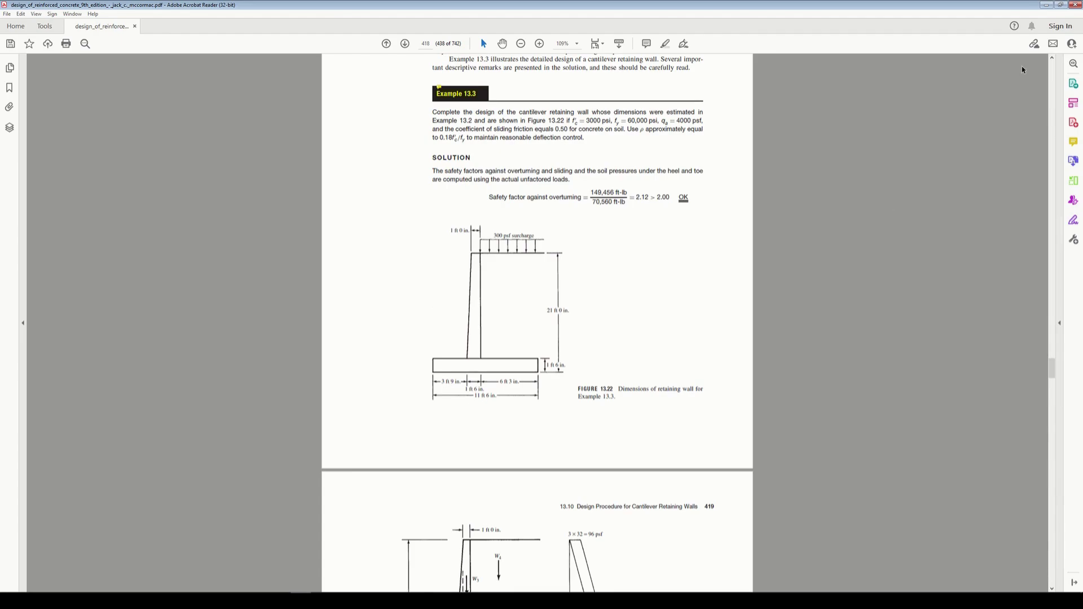
{"action": "key", "text": "alt+Tab"}
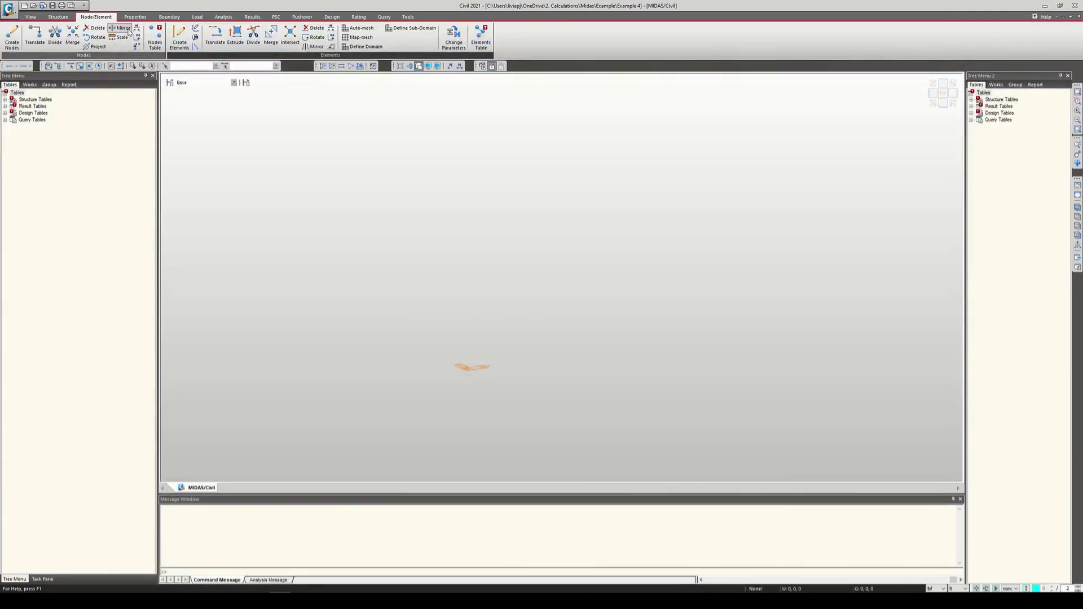
Create a node at the origin, coordinates 0, 0, 0 ft
{"action": "left_click", "coordinate": [12, 39]}
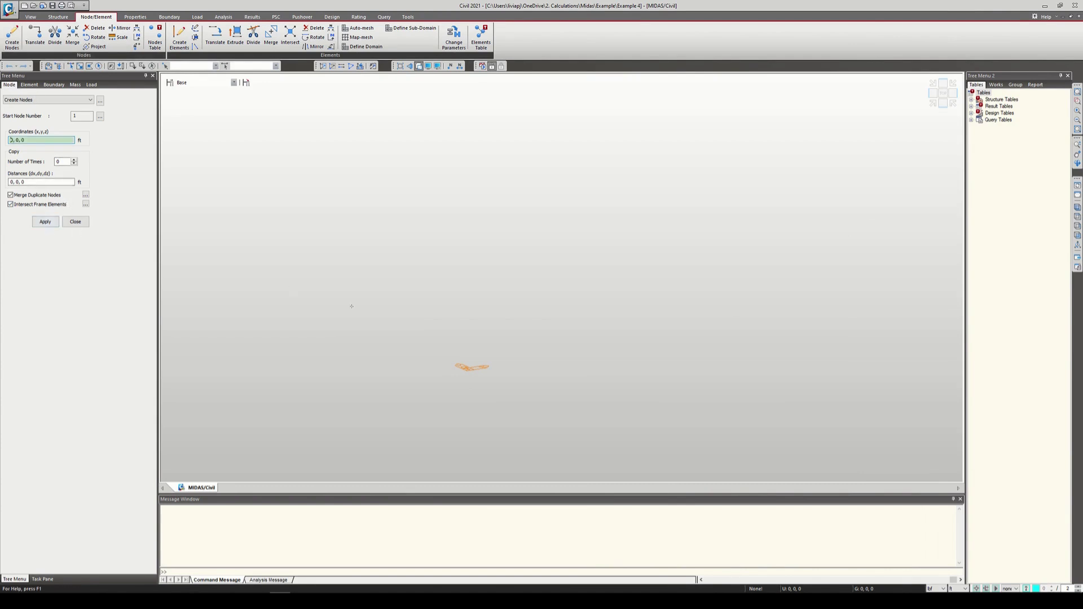
{"action": "left_click", "coordinate": [34, 140]}
{"action": "left_click", "coordinate": [53, 224]}
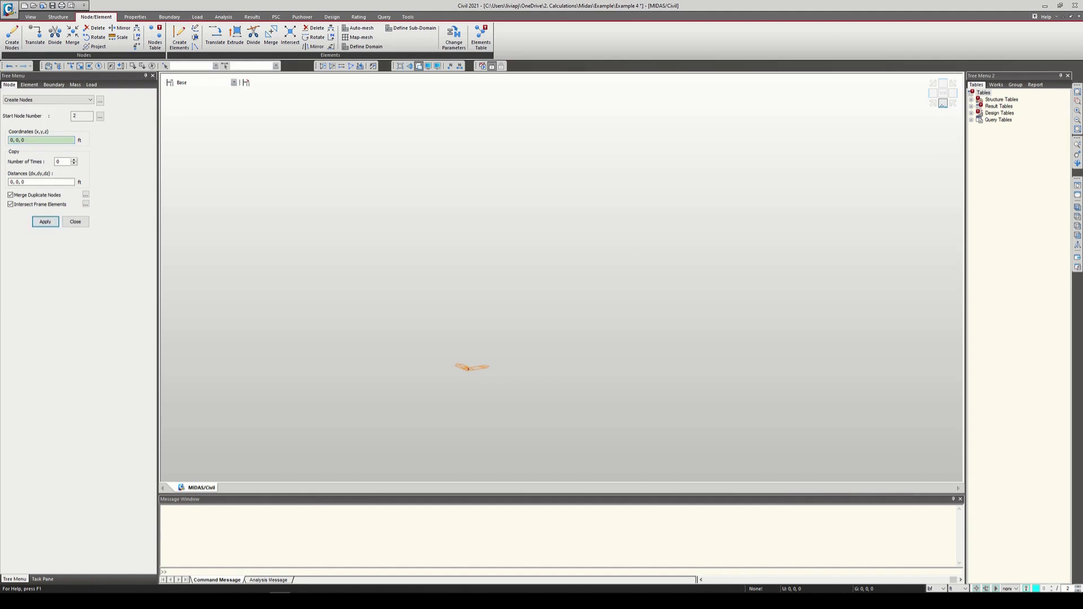
{"action": "left_click", "coordinate": [75, 222]}
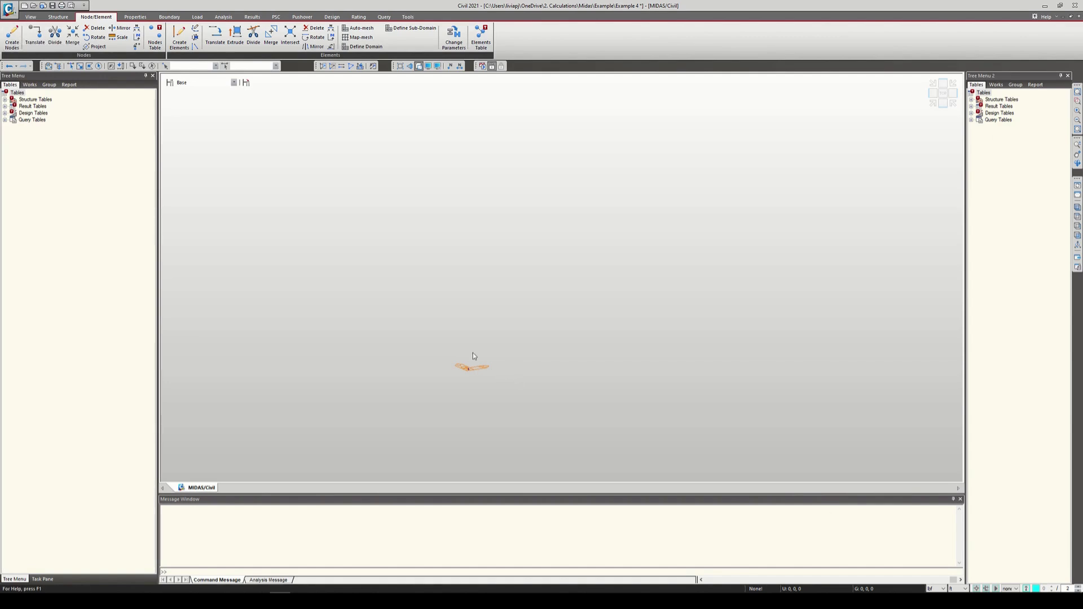
Copy the origin node once by 11.5, 0, 0 ft at equal distance to mark the footing's other end
{"action": "left_click", "coordinate": [35, 35]}
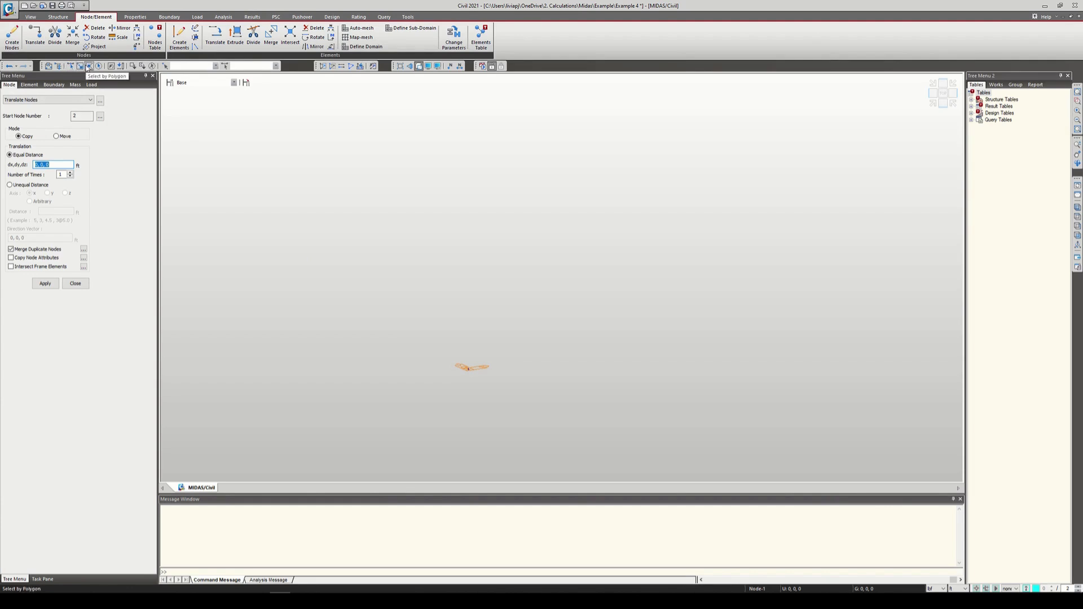
{"action": "left_click", "coordinate": [89, 67]}
{"action": "left_click", "coordinate": [437, 342]}
{"action": "double_click", "coordinate": [437, 343]}
{"action": "left_click", "coordinate": [80, 67]}
{"action": "left_click_drag", "start_coordinate": [429, 339], "coordinate": [512, 394]}
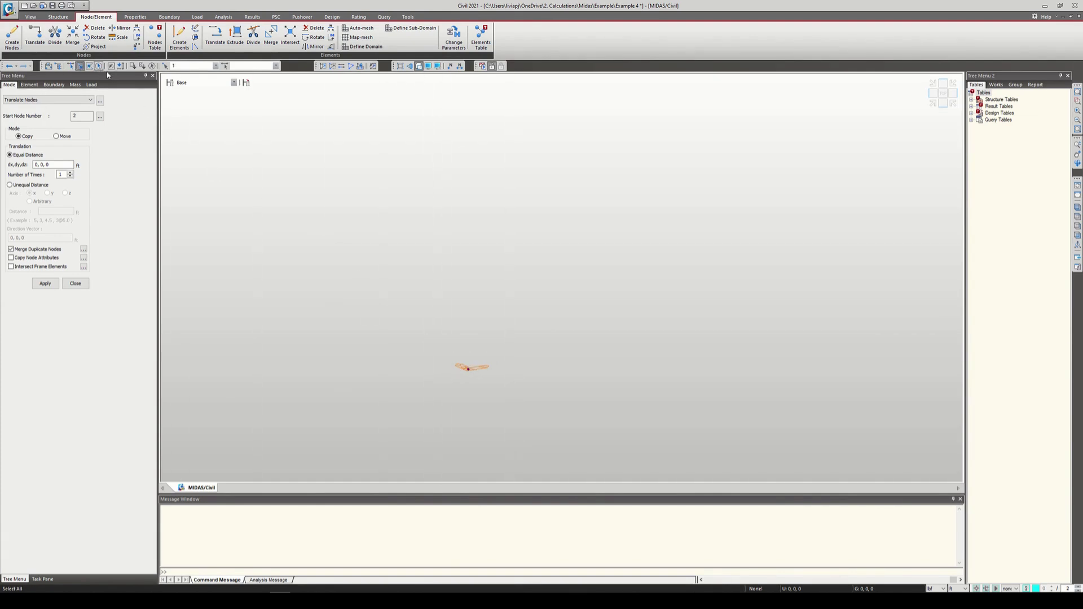
{"action": "left_click", "coordinate": [472, 368]}
{"action": "left_click", "coordinate": [482, 381]}
{"action": "left_click", "coordinate": [99, 65]}
{"action": "left_click", "coordinate": [34, 164]}
{"action": "type", "text": "11.5"}
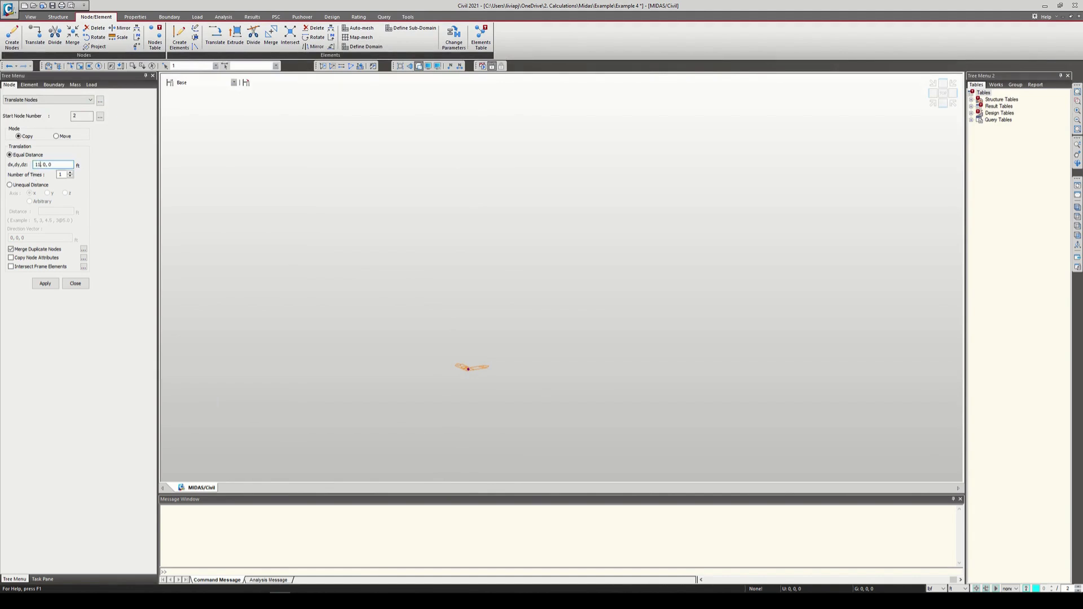
{"action": "left_click", "coordinate": [45, 283]}
{"action": "left_click", "coordinate": [75, 284]}
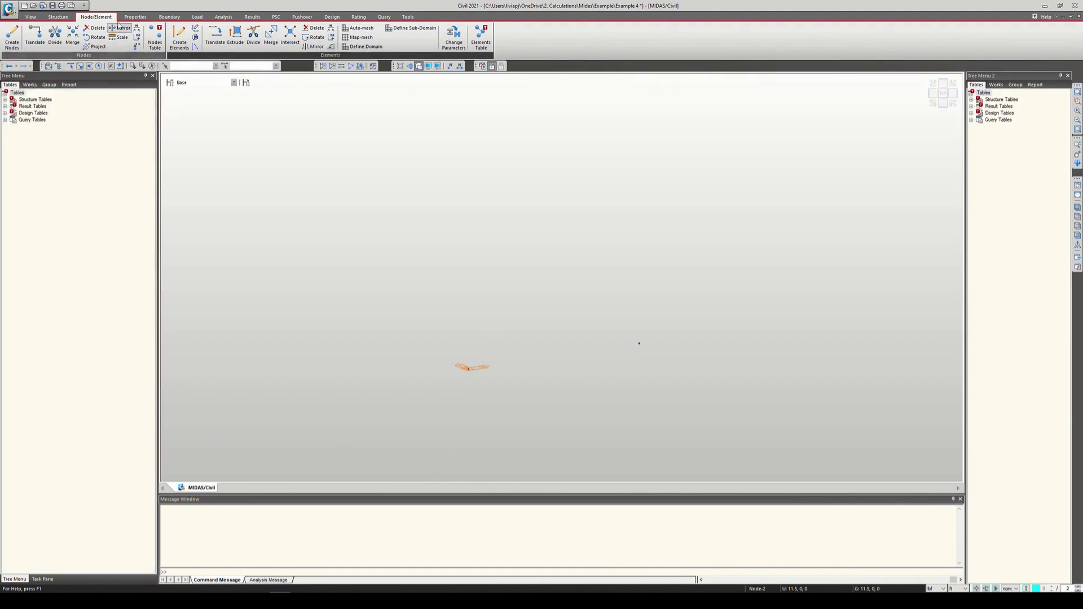
Check the structure type settings and accept them
{"action": "left_click", "coordinate": [69, 20]}
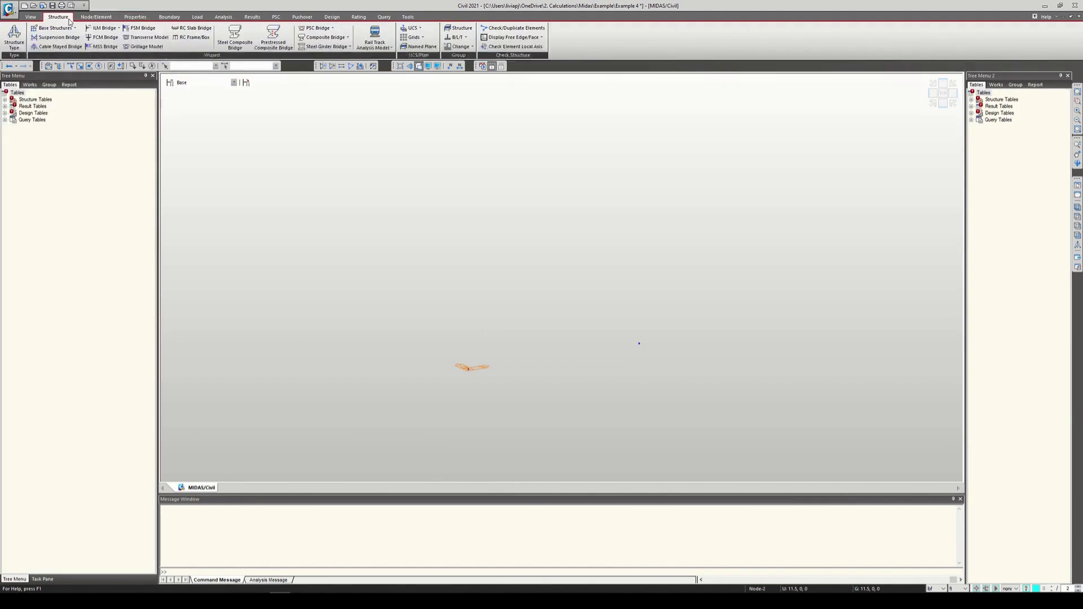
{"action": "left_click", "coordinate": [14, 38]}
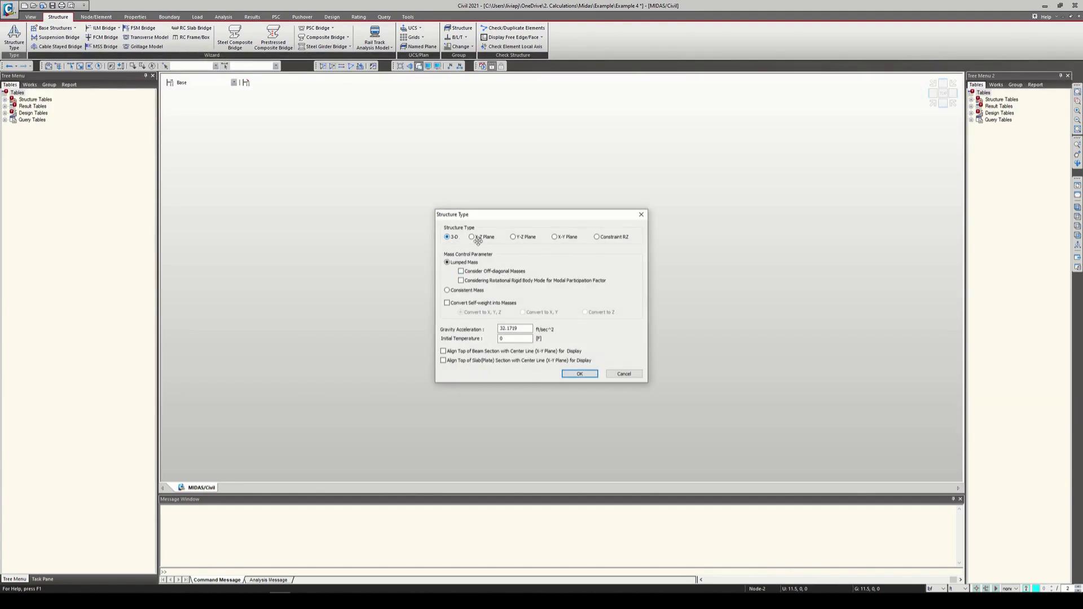
{"action": "left_click", "coordinate": [580, 374]}
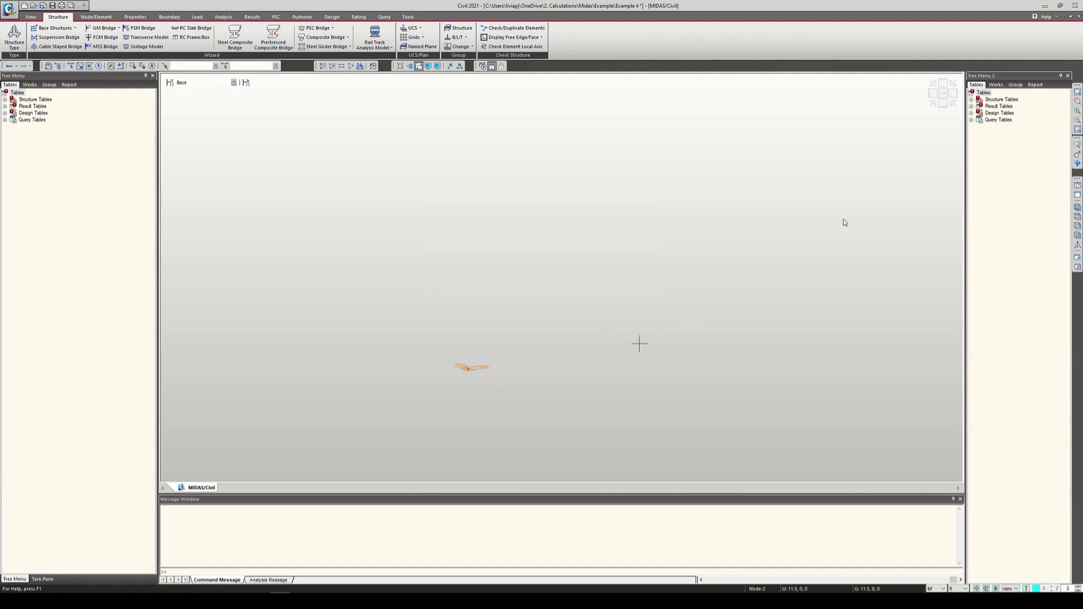
Orient the model to a straight-on view of both footing nodes, and check the wall dimensions in Figure 13.22
{"action": "left_click", "coordinate": [942, 106]}
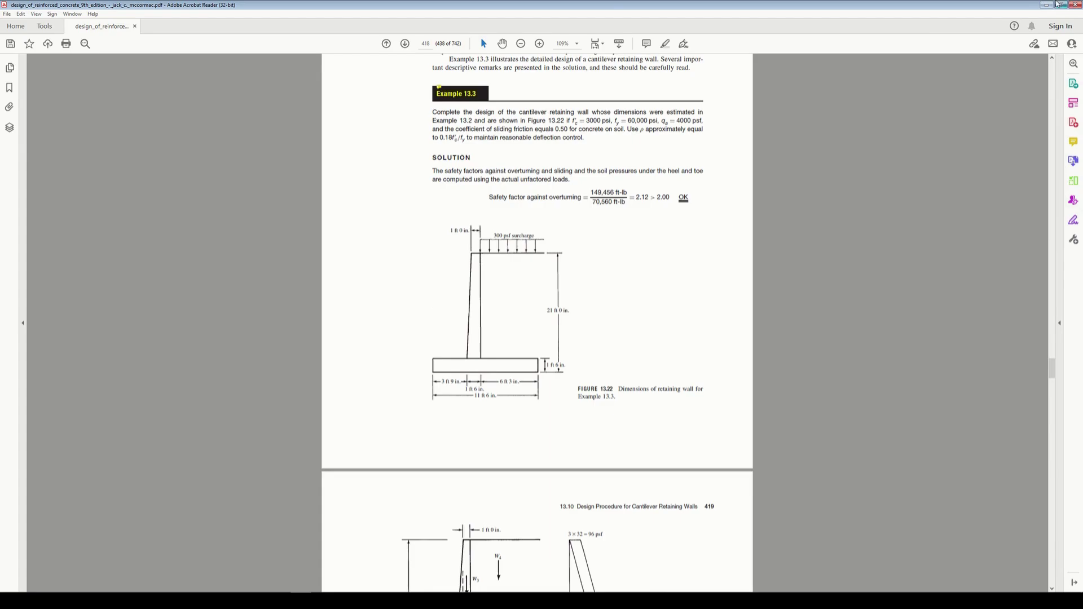
{"action": "key", "text": "alt+Tab"}
{"action": "key", "text": "ctrl+shift+a"}
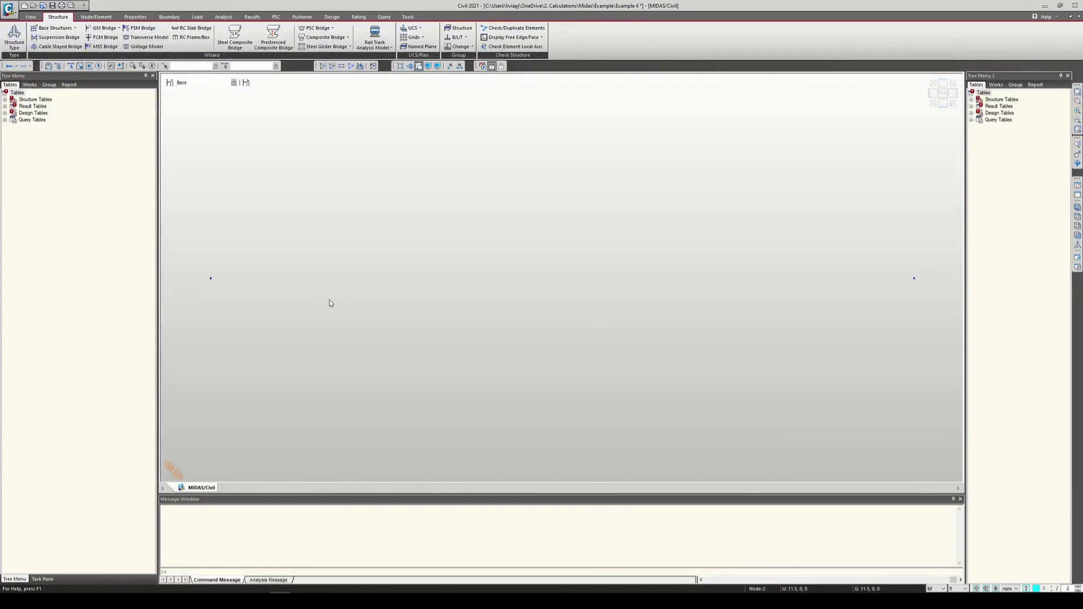
Copy the origin node once by 3.75, 0, 0 ft to mark the stem's front face on the footing
{"action": "key", "text": "Escape"}
{"action": "left_click_drag", "start_coordinate": [198, 257], "coordinate": [219, 290]}
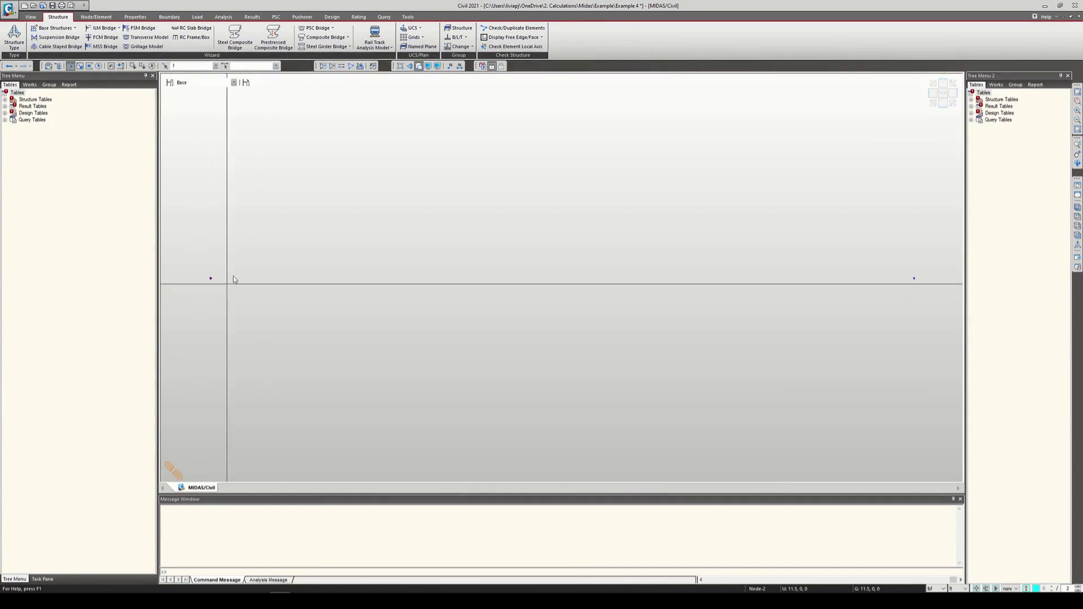
{"action": "left_click", "coordinate": [96, 17]}
{"action": "left_click", "coordinate": [35, 35]}
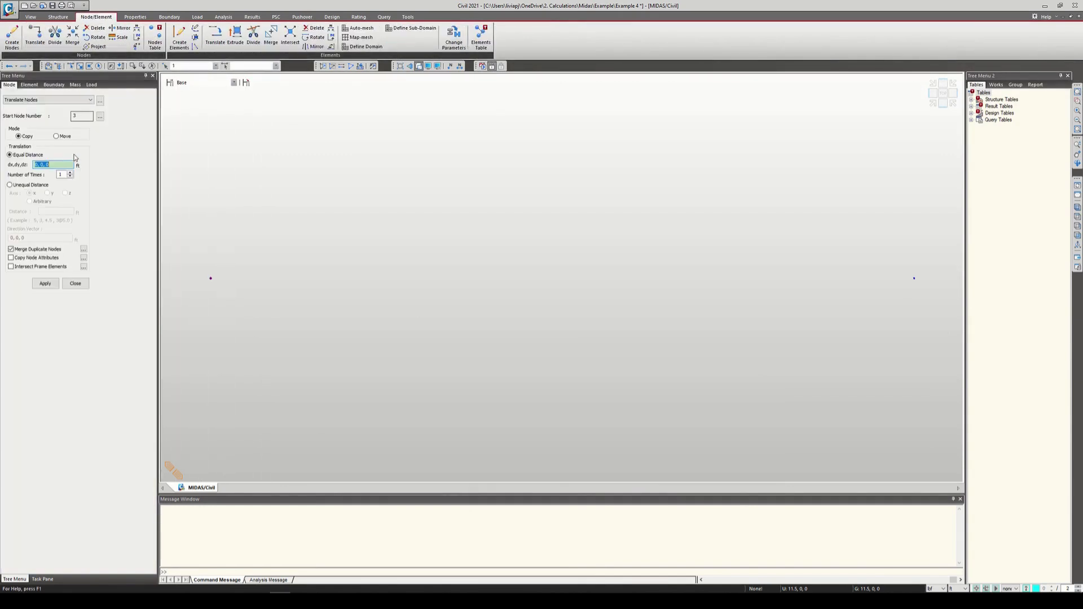
{"action": "key", "text": "Delete"}
{"action": "type", "text": "3.75"}
{"action": "left_click", "coordinate": [44, 284]}
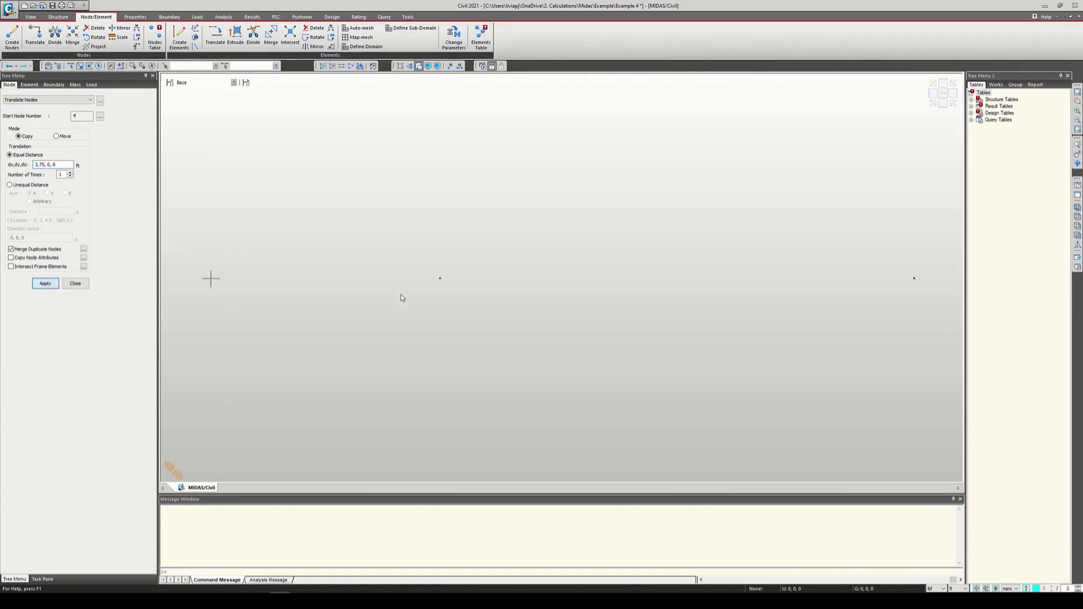
Copy the stem's front-face node by 0.5, 0, 0 ft, after checking the stem dimensions in Figure 13.22
{"action": "left_click", "coordinate": [440, 278]}
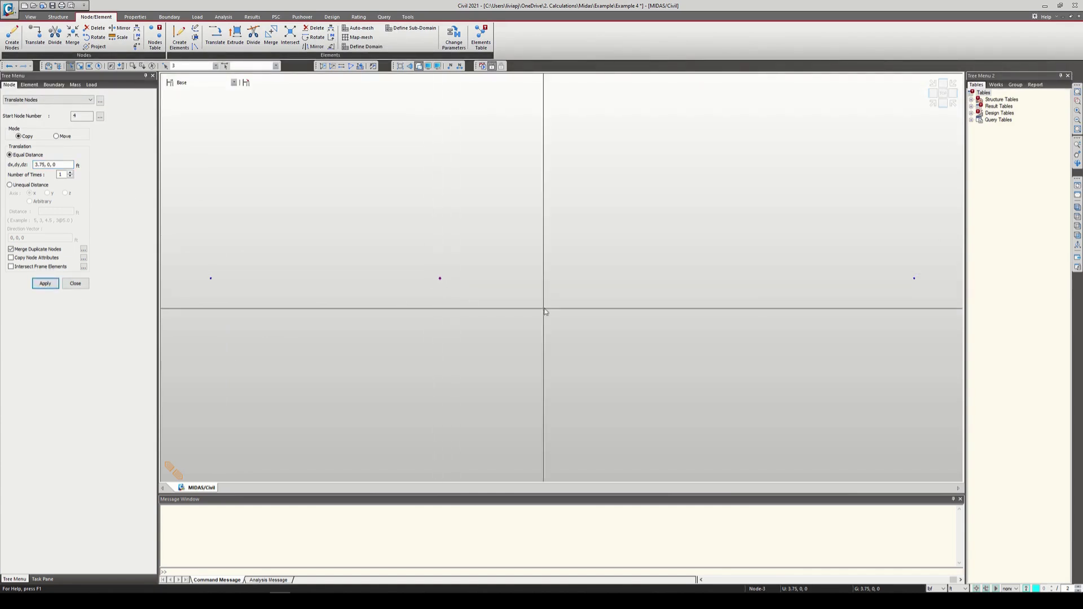
{"action": "left_click", "coordinate": [301, 600]}
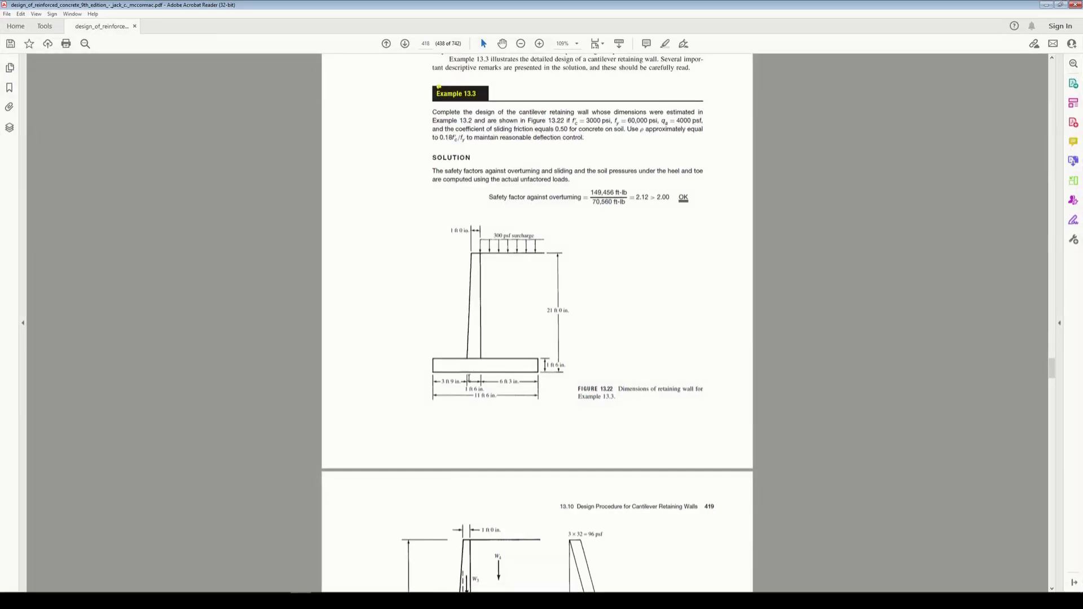
{"action": "left_click", "coordinate": [1046, 4]}
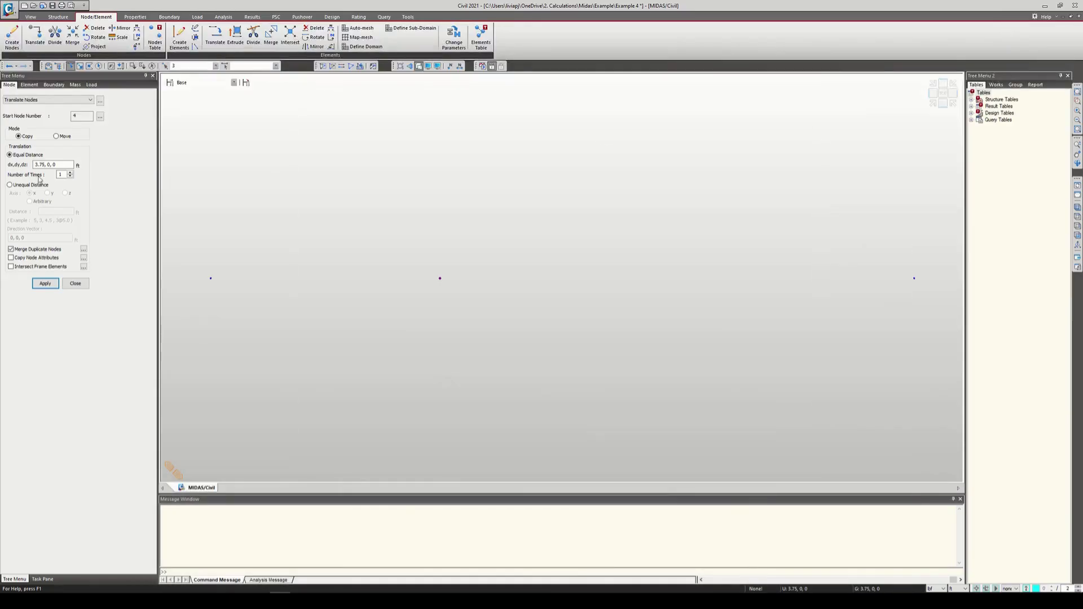
{"action": "left_click_drag", "start_coordinate": [45, 166], "coordinate": [10, 167]}
{"action": "type", "text": "0"}
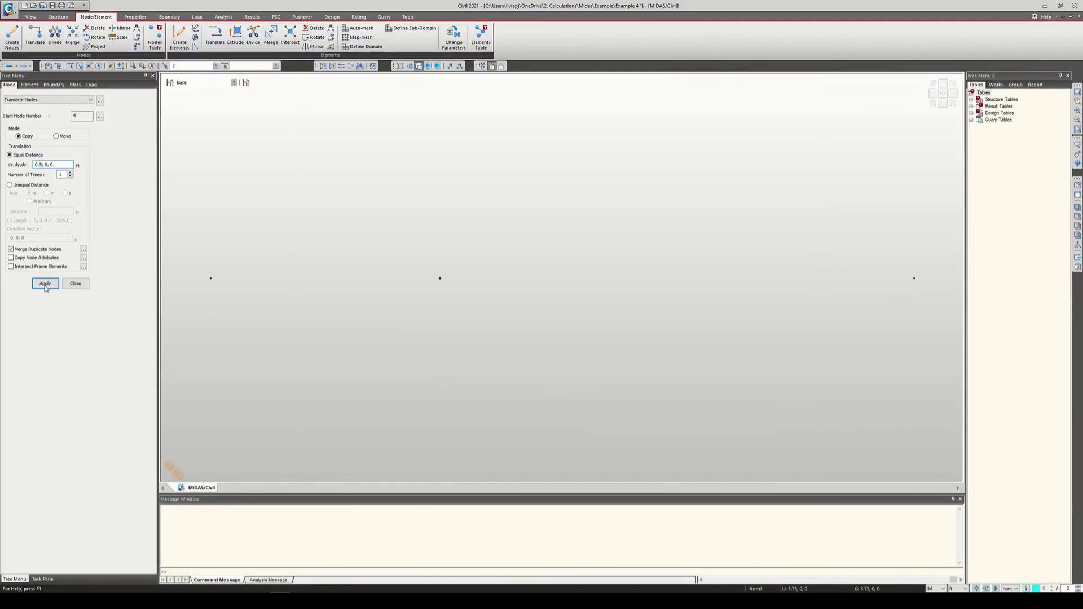
{"action": "left_click", "coordinate": [48, 286]}
Copy the newest footing node by 1, 0, 0 ft to mark the stem's back face
{"action": "left_click", "coordinate": [41, 165]}
{"action": "type", "text": "1"}
{"action": "left_click", "coordinate": [47, 284]}
{"action": "left_click", "coordinate": [482, 287]}
{"action": "left_click", "coordinate": [45, 283]}
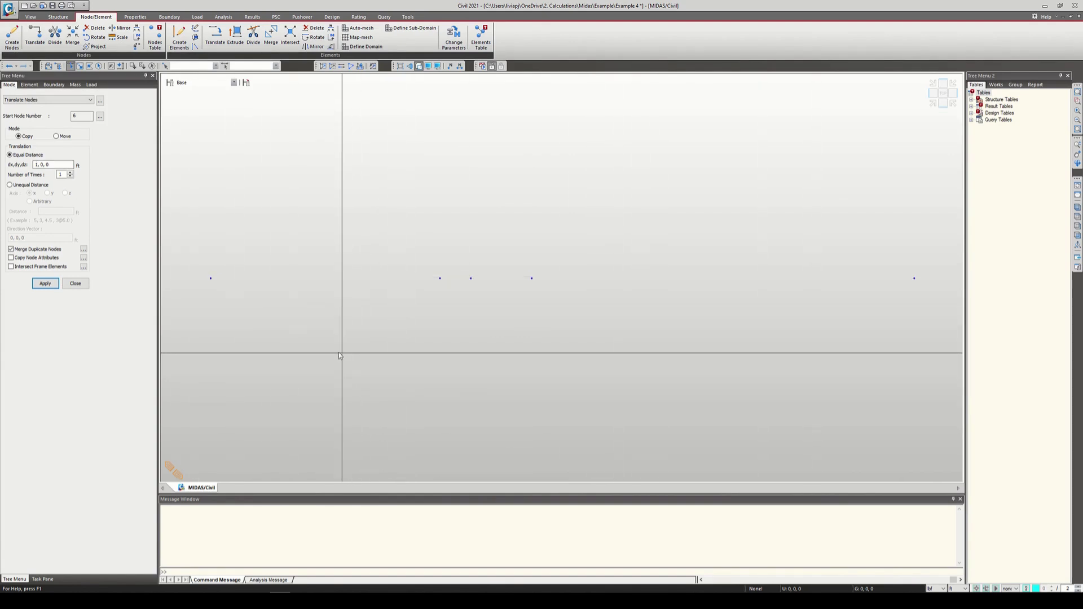
Query the coordinates of the five footing nodes and the distances between neighbouring nodes
{"action": "left_click", "coordinate": [65, 286]}
{"action": "key", "text": "q"}
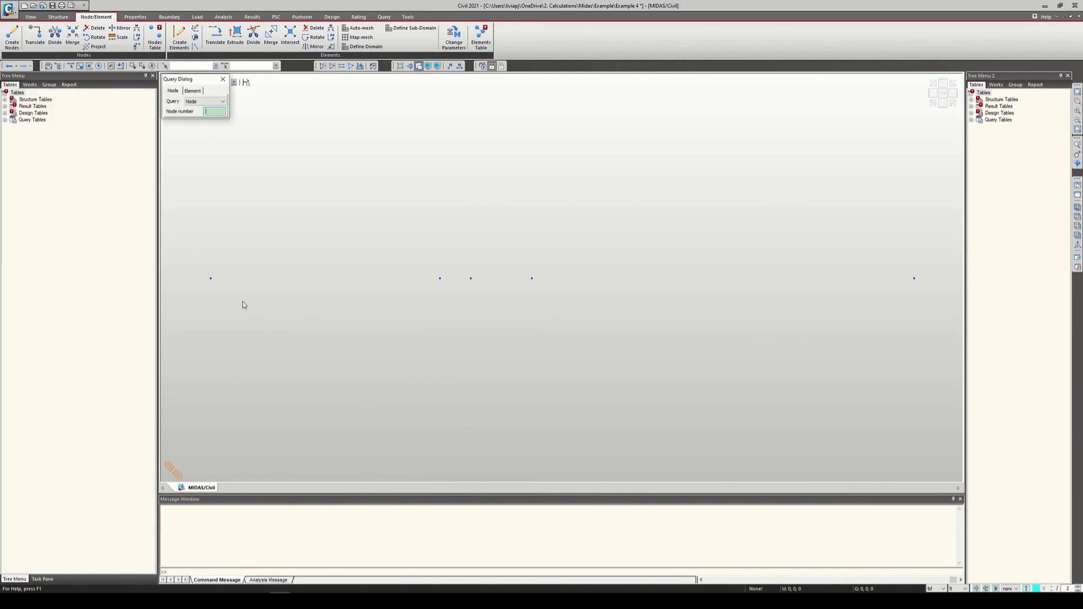
{"action": "left_click", "coordinate": [211, 278]}
{"action": "left_click", "coordinate": [440, 278]}
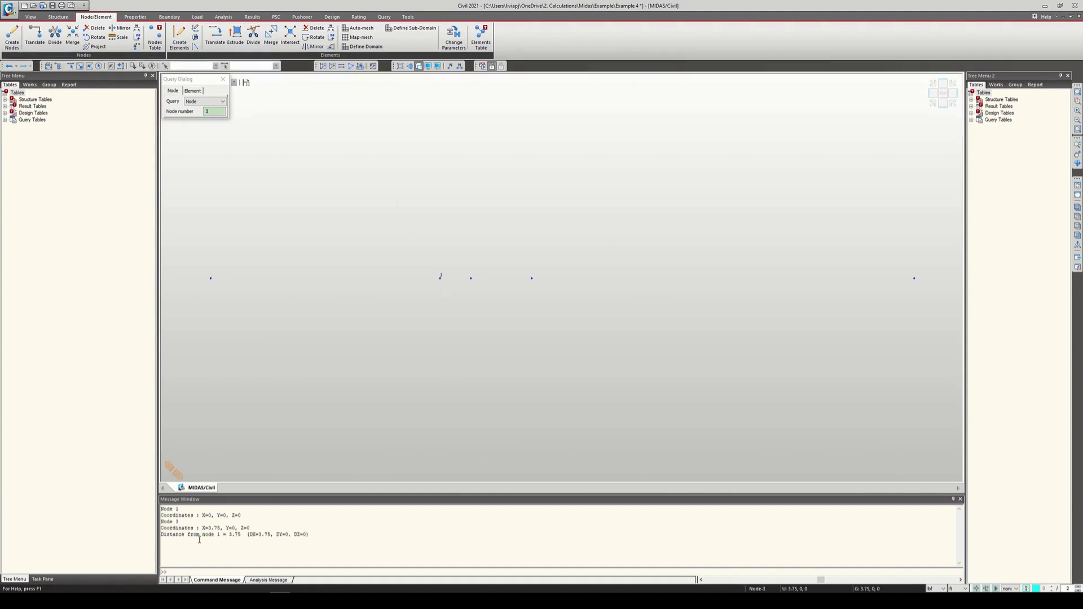
{"action": "left_click", "coordinate": [440, 278]}
{"action": "left_click", "coordinate": [471, 278]}
{"action": "left_click", "coordinate": [471, 278]}
{"action": "left_click", "coordinate": [532, 278]}
{"action": "left_click", "coordinate": [532, 278]}
{"action": "left_click", "coordinate": [914, 278]}
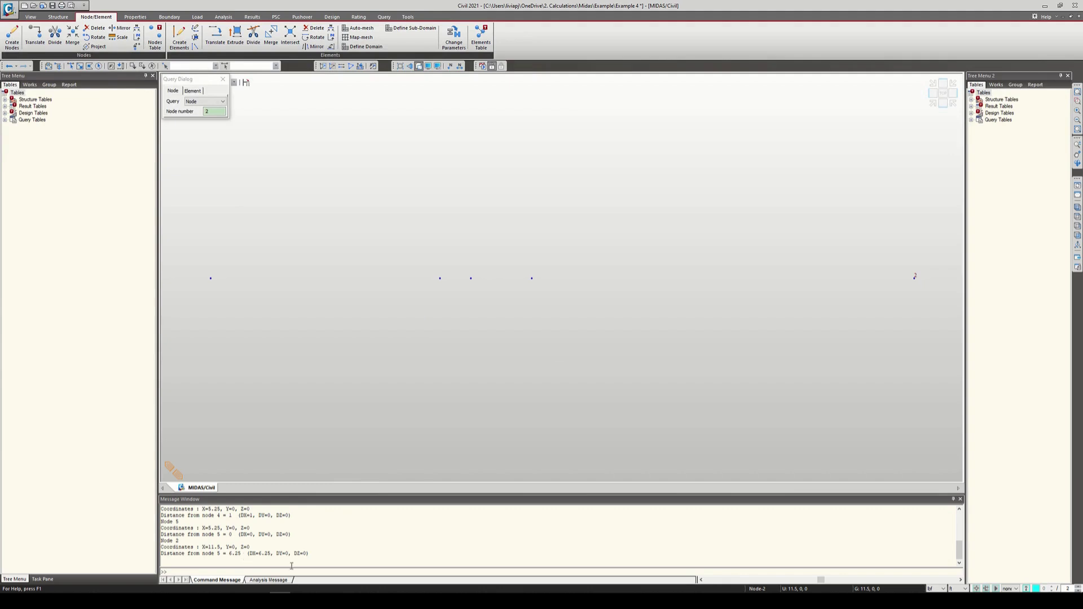
Check the wall dimensions in Figure 13.23 and copy the stem's back-face node upward by 0, 0, 1.5 ft
{"action": "left_click", "coordinate": [313, 589]}
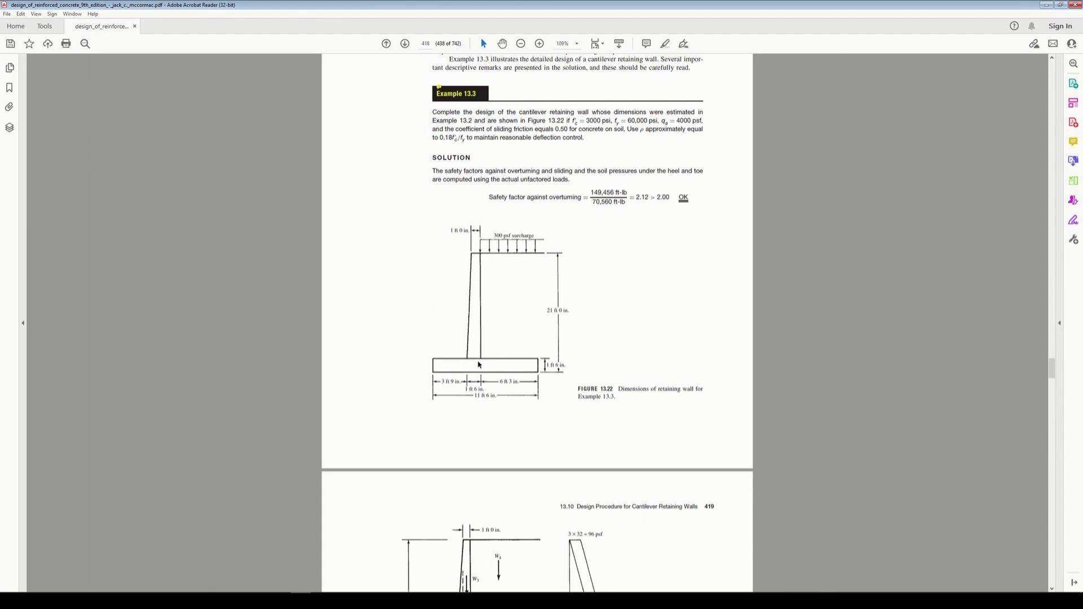
{"action": "scroll", "coordinate": [479, 363], "scroll_direction": "down", "scroll_amount": 5}
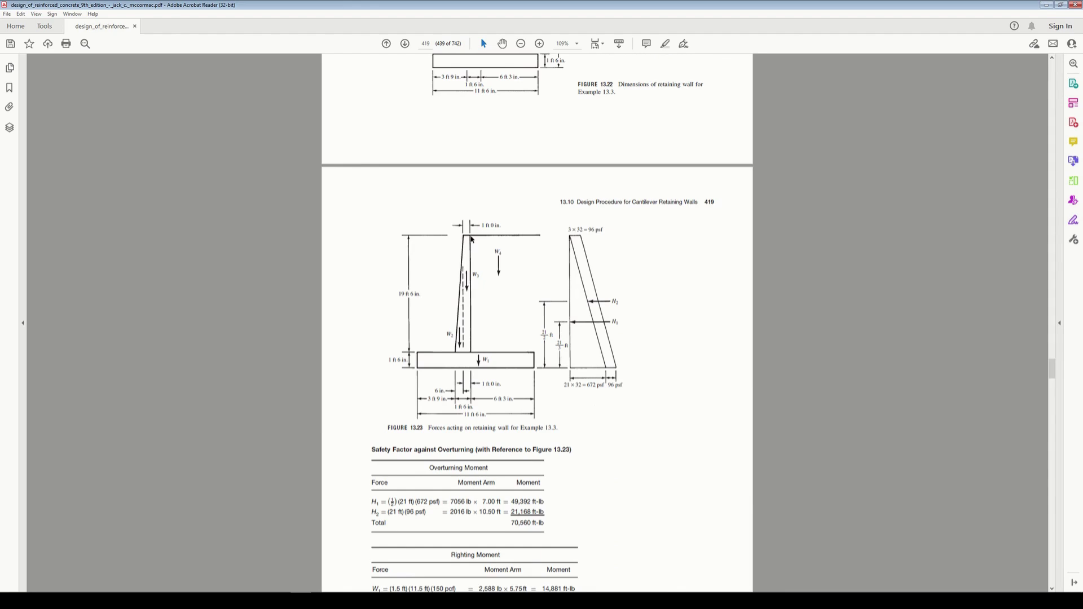
{"action": "left_click", "coordinate": [1046, 5]}
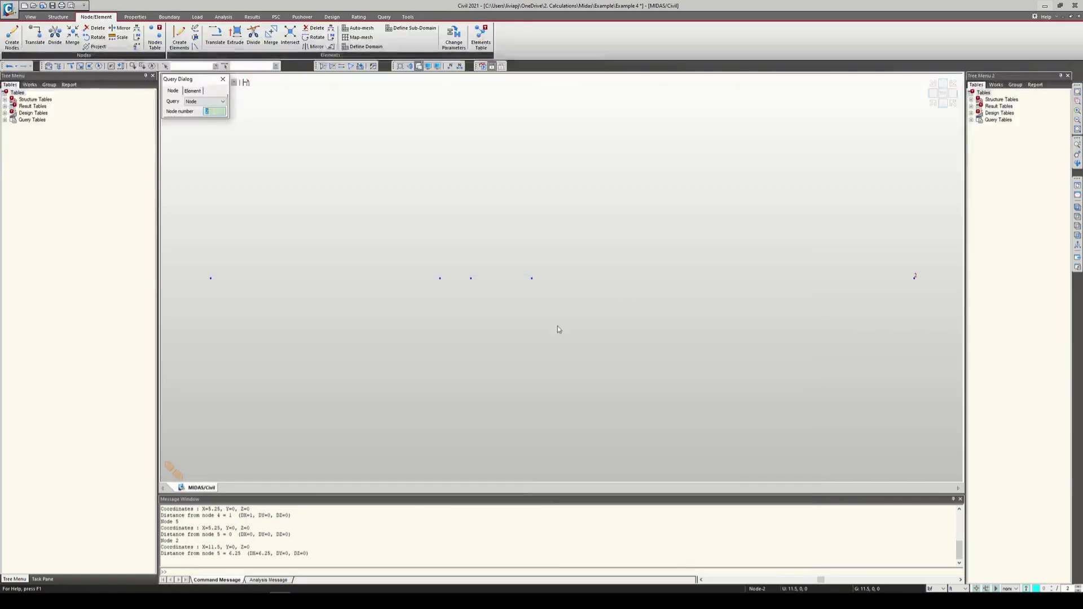
{"action": "left_click", "coordinate": [531, 279]}
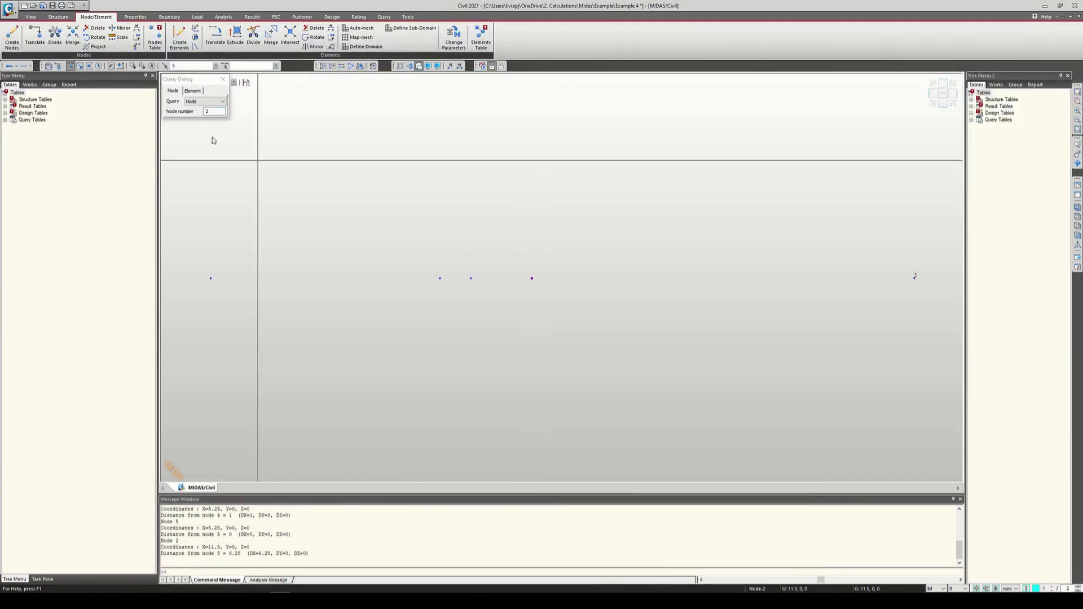
{"action": "left_click", "coordinate": [35, 35]}
{"action": "left_click", "coordinate": [51, 165]}
{"action": "key", "text": "BackSpace"}
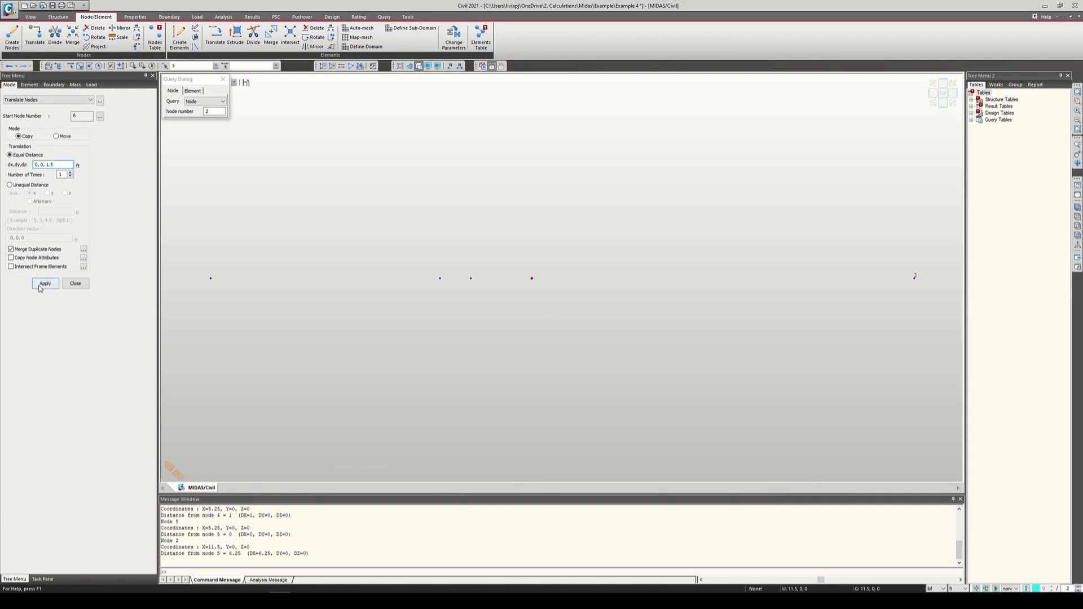
{"action": "left_click", "coordinate": [43, 284]}
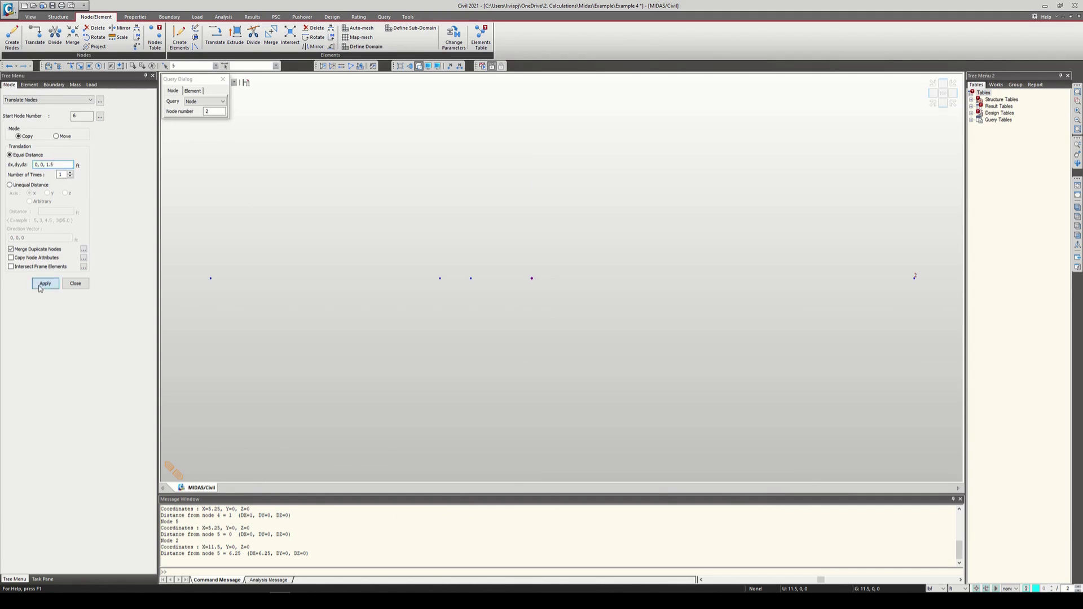
Copy the node above the footing upward by 0, 0, 19.5 ft to mark the stem's upper end
{"action": "left_click", "coordinate": [530, 185]}
{"action": "left_click", "coordinate": [50, 164]}
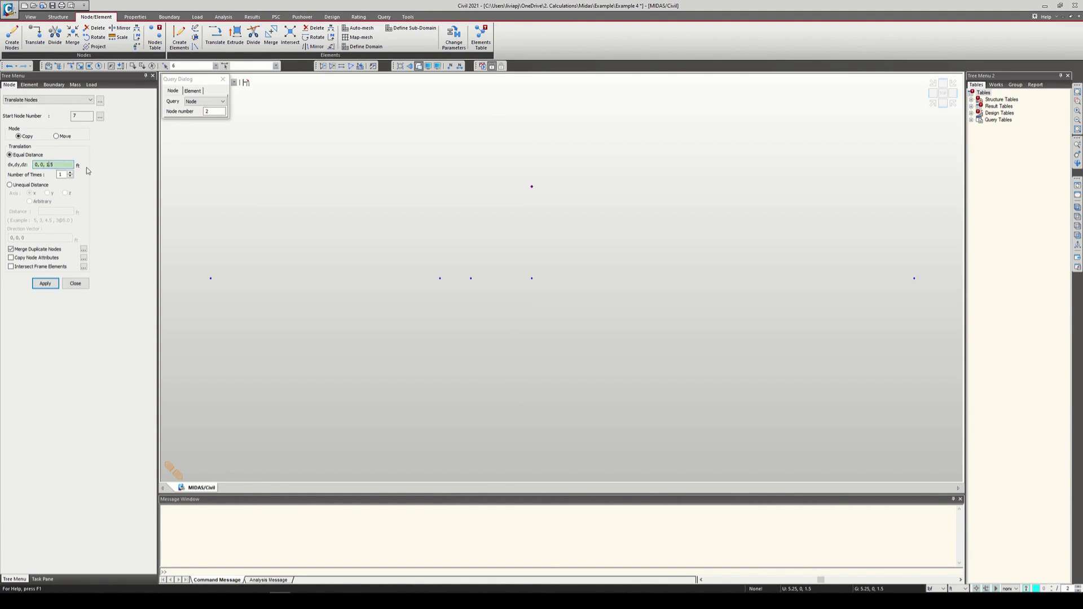
{"action": "type", "text": "9"}
{"action": "left_click", "coordinate": [45, 283]}
{"action": "left_click", "coordinate": [942, 108]}
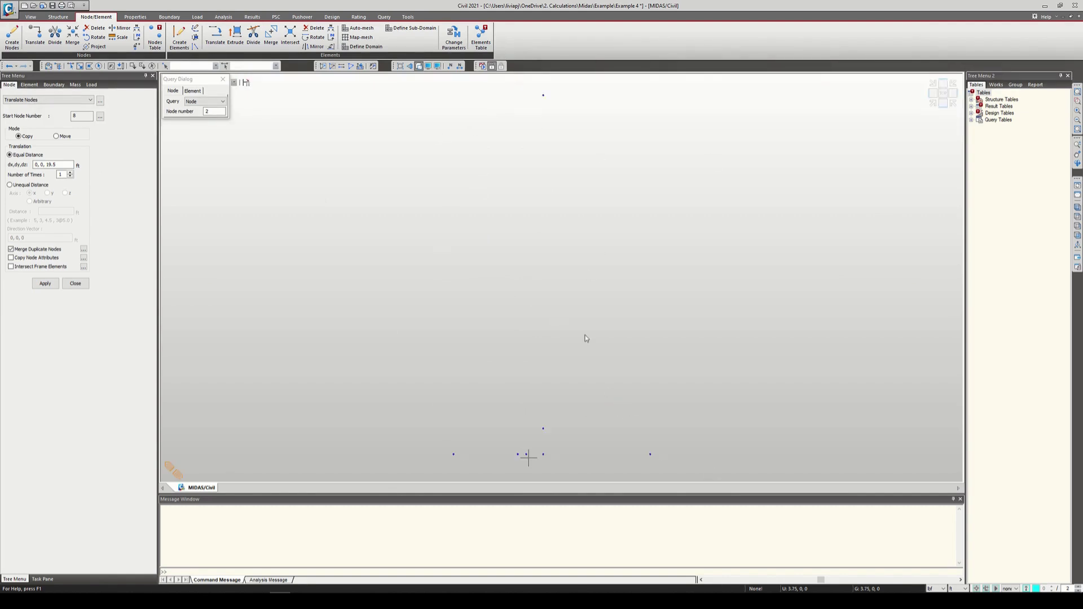
{"action": "left_click", "coordinate": [74, 282]}
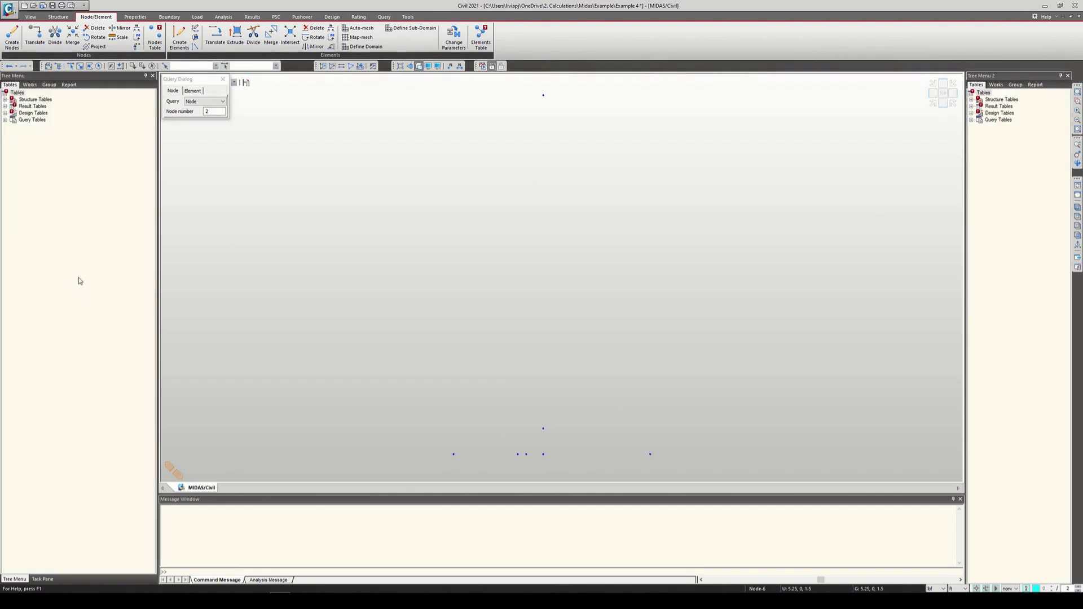
Open the material properties and check the concrete strength given in Example 13.3
{"action": "left_click", "coordinate": [137, 18]}
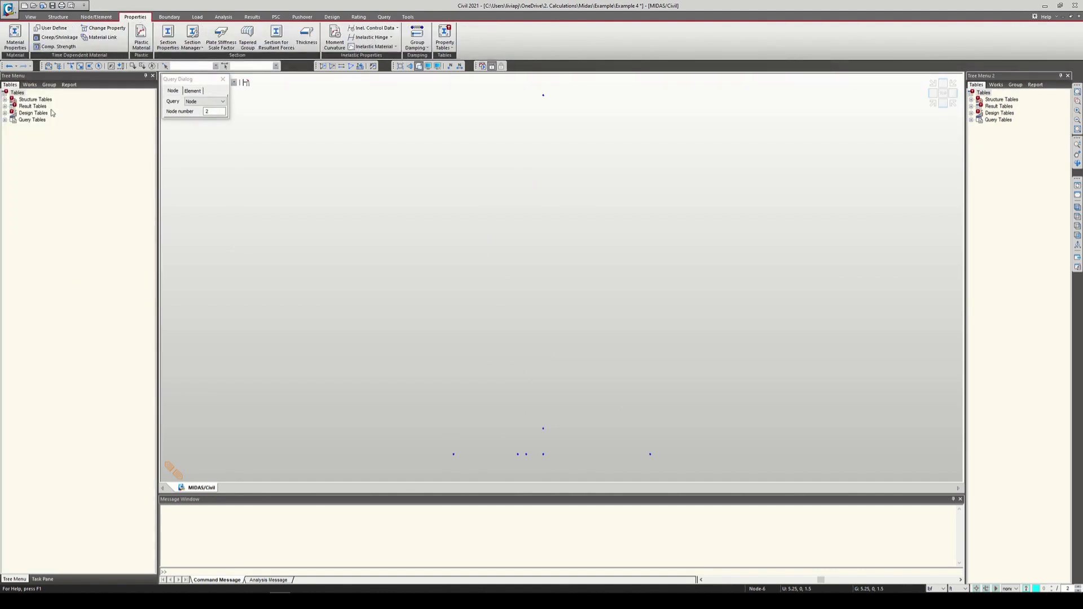
{"action": "left_click", "coordinate": [15, 38]}
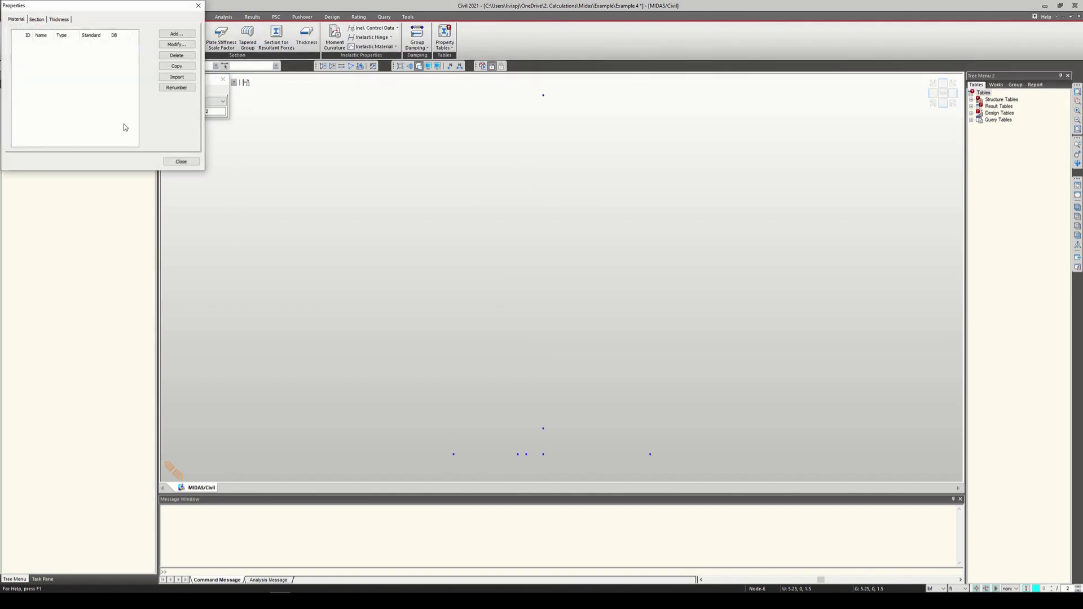
{"action": "left_click", "coordinate": [301, 593]}
{"action": "scroll", "coordinate": [563, 364], "scroll_direction": "up", "scroll_amount": 8}
{"action": "scroll", "coordinate": [563, 365], "scroll_direction": "up", "scroll_amount": 2}
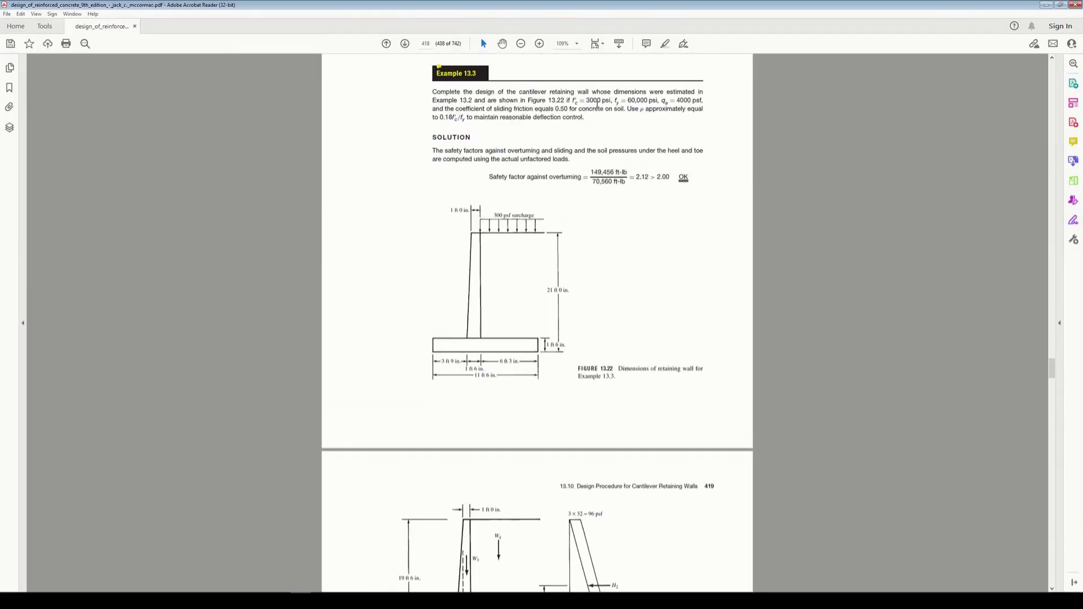
{"action": "scroll", "coordinate": [667, 438], "scroll_direction": "down", "scroll_amount": 12}
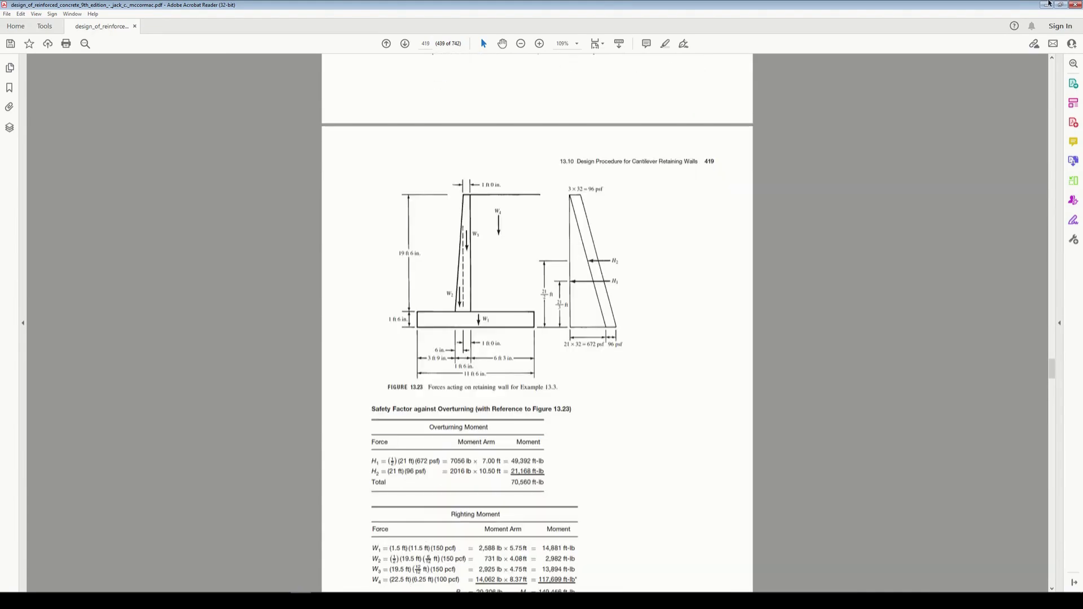
{"action": "left_click", "coordinate": [1044, 6]}
Add a concrete material with standard ASTM(RC) and Grade C3000, and show the Works tree in both tree menus
{"action": "left_click", "coordinate": [175, 35]}
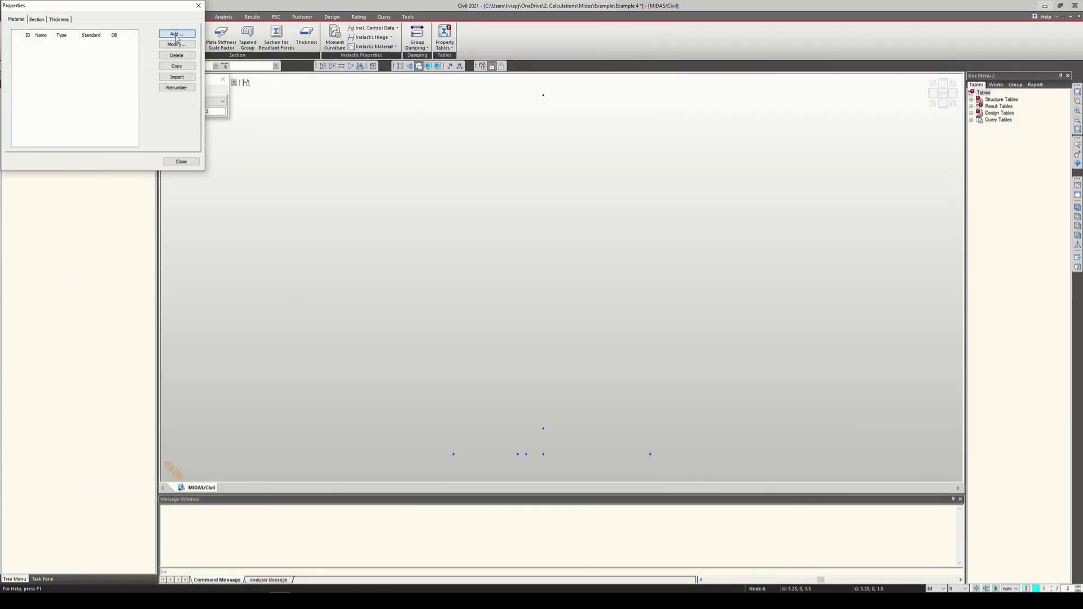
{"action": "left_click", "coordinate": [297, 52]}
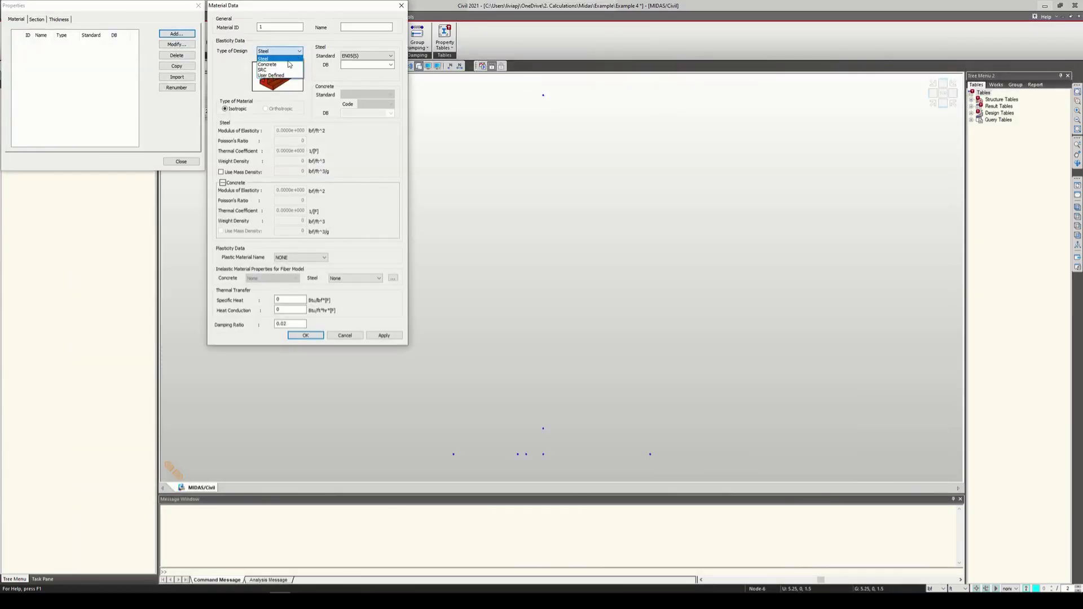
{"action": "left_click", "coordinate": [269, 65]}
{"action": "left_click", "coordinate": [385, 97]}
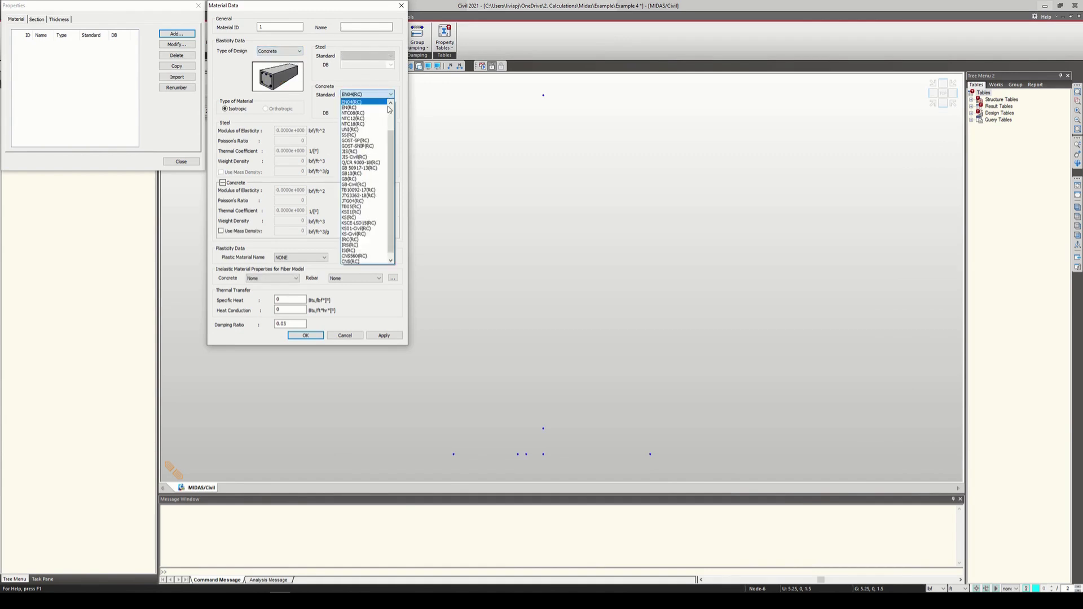
{"action": "left_click", "coordinate": [378, 109]}
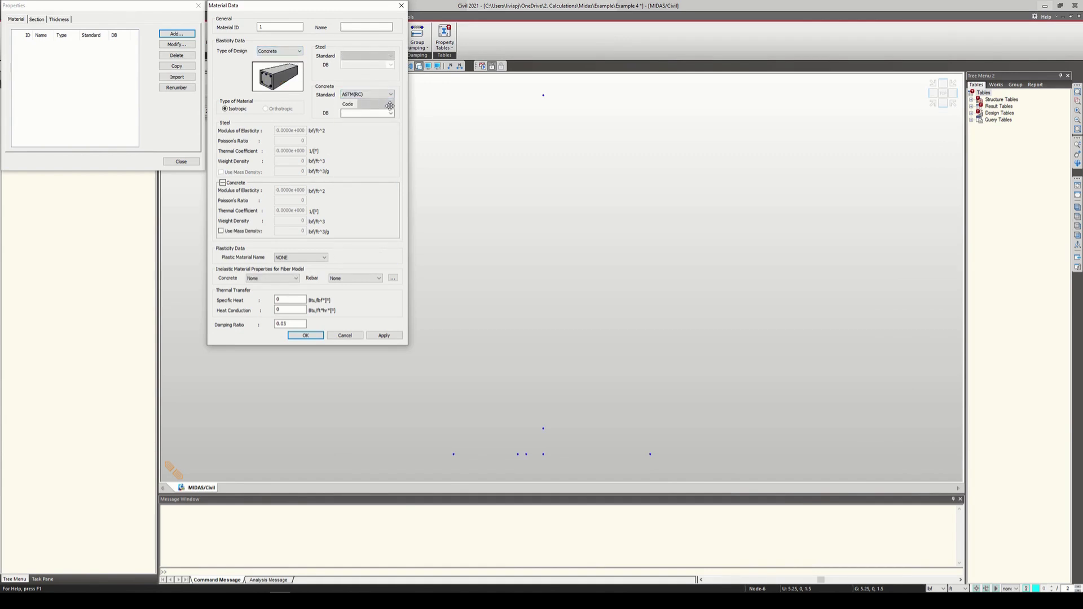
{"action": "left_click", "coordinate": [390, 113]}
{"action": "left_click", "coordinate": [383, 127]}
{"action": "left_click", "coordinate": [308, 336]}
{"action": "left_click", "coordinate": [181, 162]}
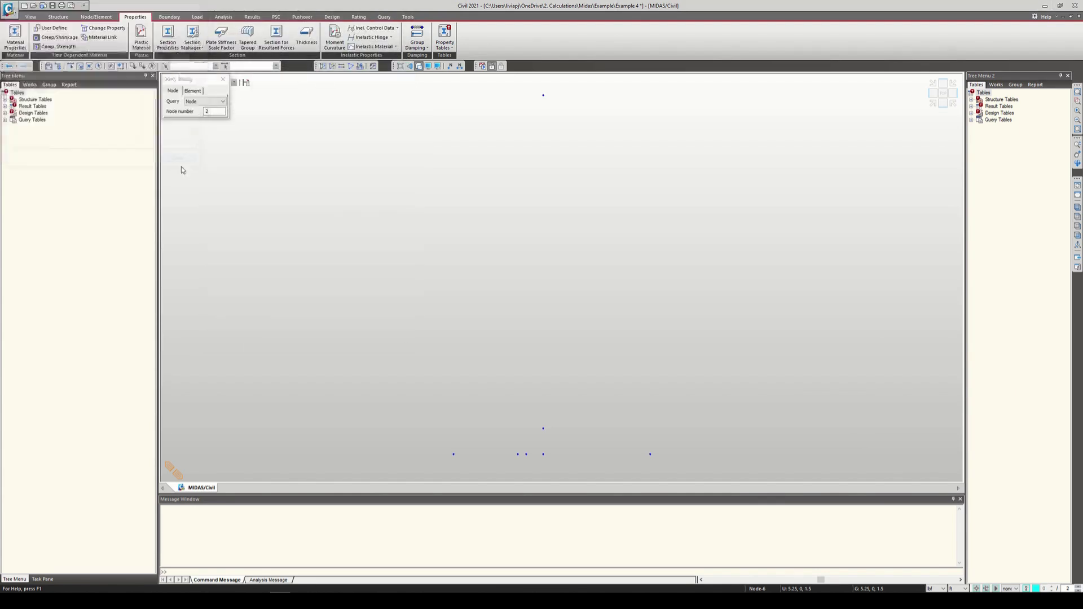
{"action": "left_click", "coordinate": [29, 85]}
{"action": "left_click", "coordinate": [996, 85]}
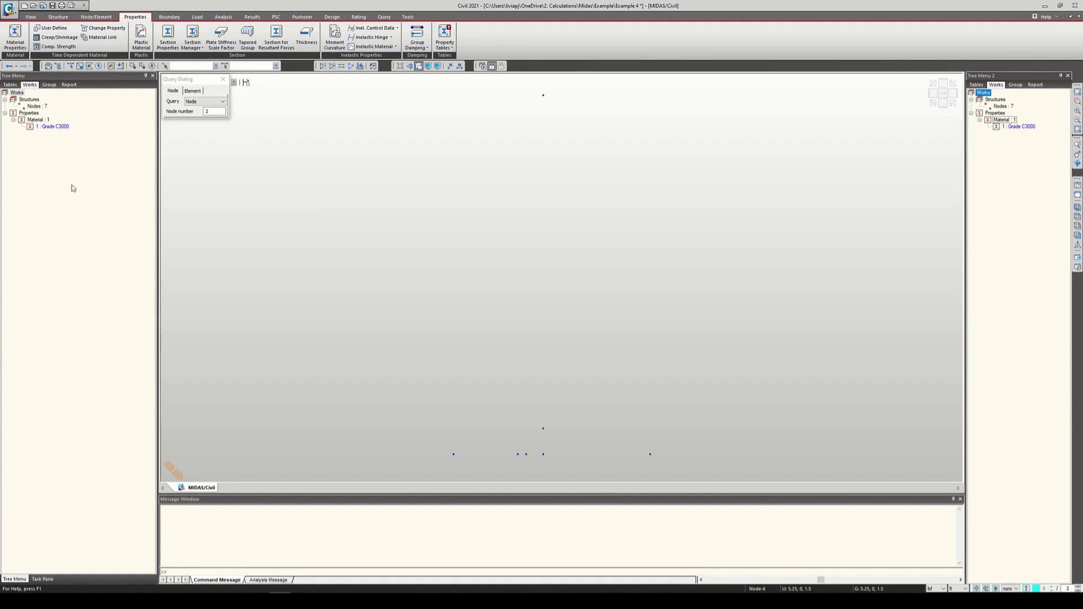
Start a new value-type section named Footing, checking the footing dimensions in Figure 13.23
{"action": "left_click", "coordinate": [167, 45]}
{"action": "left_click_drag", "start_coordinate": [166, 8], "coordinate": [319, 213]}
{"action": "left_click", "coordinate": [328, 237]}
{"action": "left_click_drag", "start_coordinate": [294, 305], "coordinate": [463, 176]}
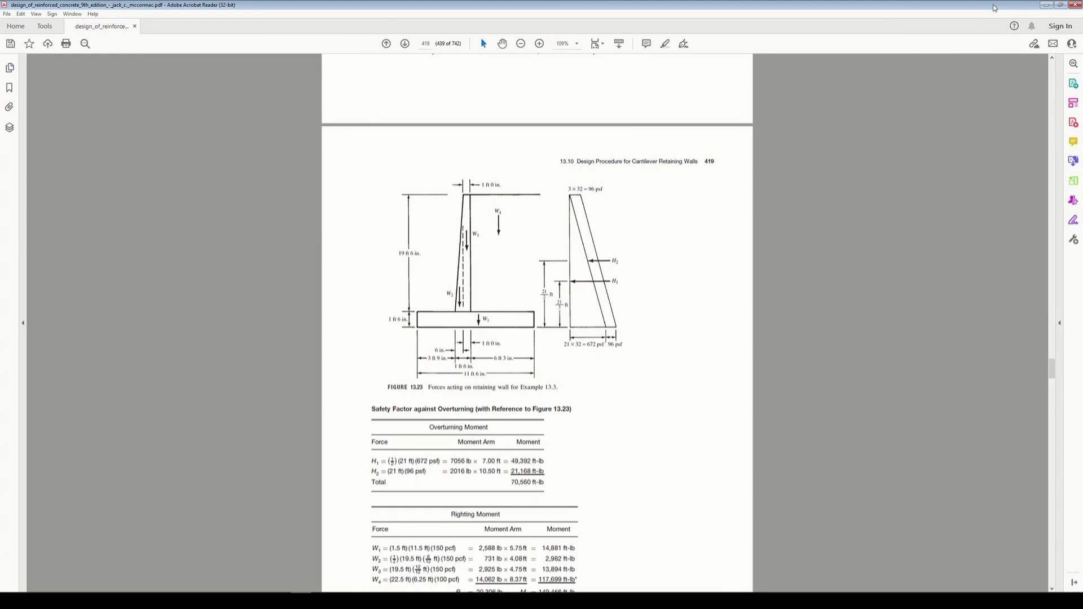
{"action": "left_click", "coordinate": [1045, 5]}
{"action": "left_click", "coordinate": [374, 218]}
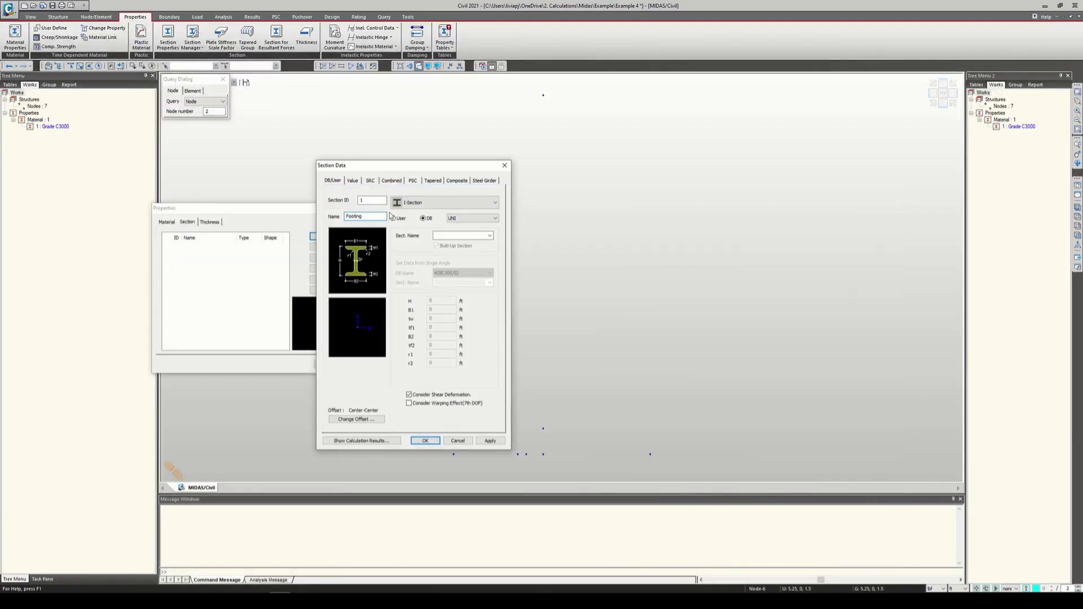
{"action": "left_click", "coordinate": [352, 181]}
{"action": "left_click", "coordinate": [369, 218]}
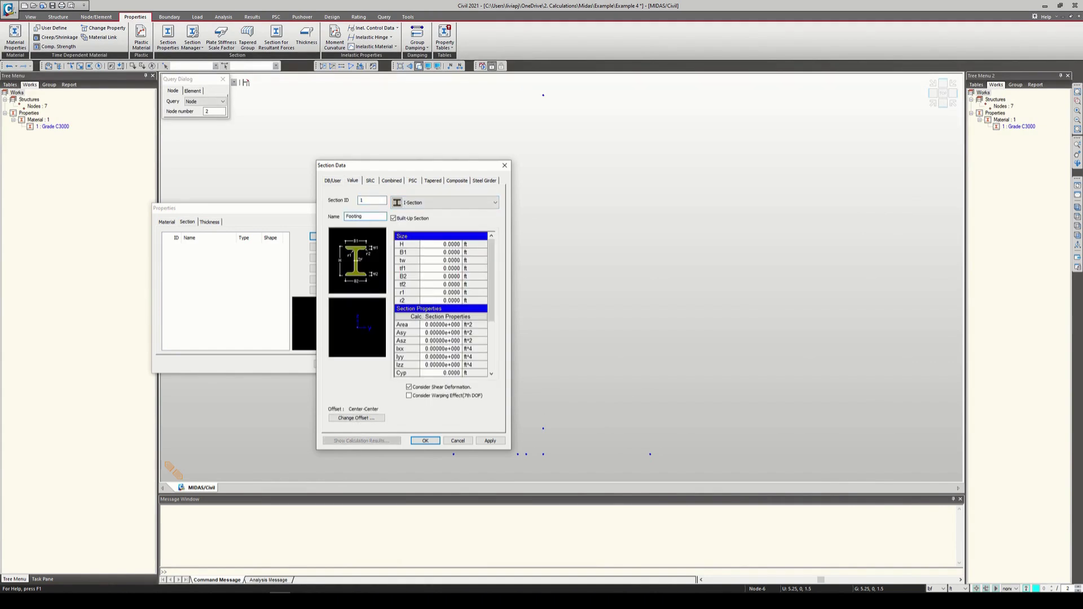
Set the Footing section to Solid Rectangle with H 1.5 ft and B 1 ft, and try to accept it
{"action": "left_click", "coordinate": [466, 205]}
{"action": "left_click", "coordinate": [459, 270]}
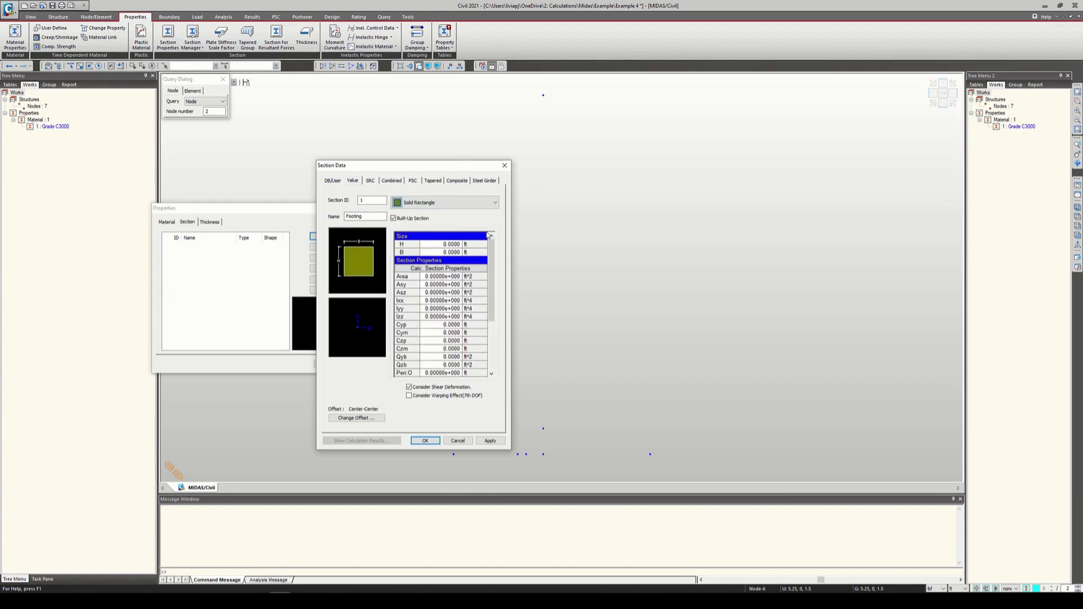
{"action": "left_click", "coordinate": [436, 252]}
{"action": "type", "text": "1"}
{"action": "left_click", "coordinate": [441, 246]}
{"action": "type", "text": "1.5"}
{"action": "left_click", "coordinate": [424, 440]}
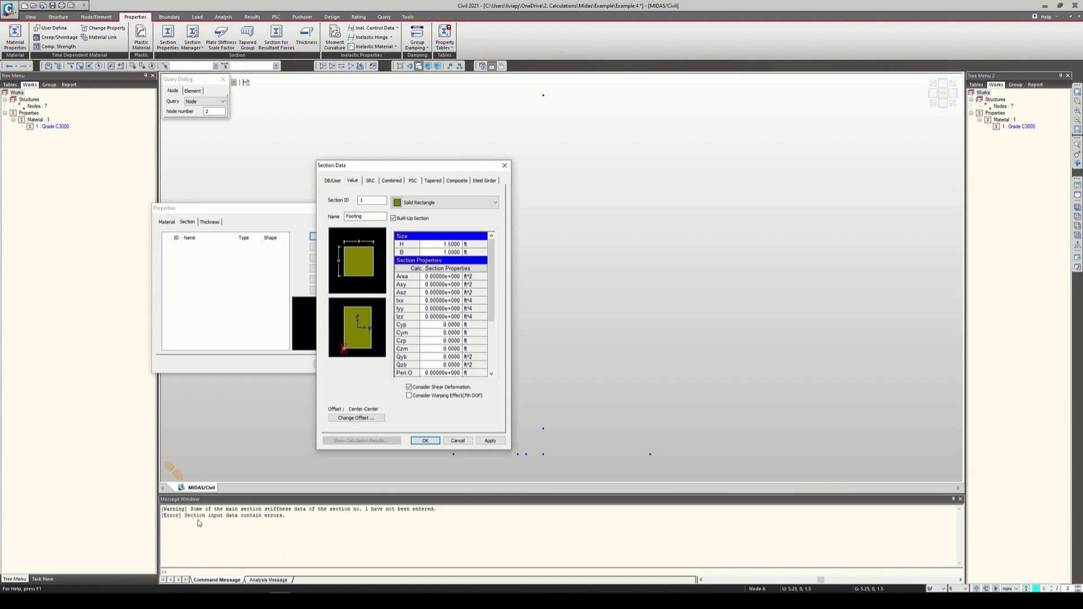
Calculate the Footing section's stiffness properties, accept the section and close the properties list
{"action": "left_click", "coordinate": [446, 269]}
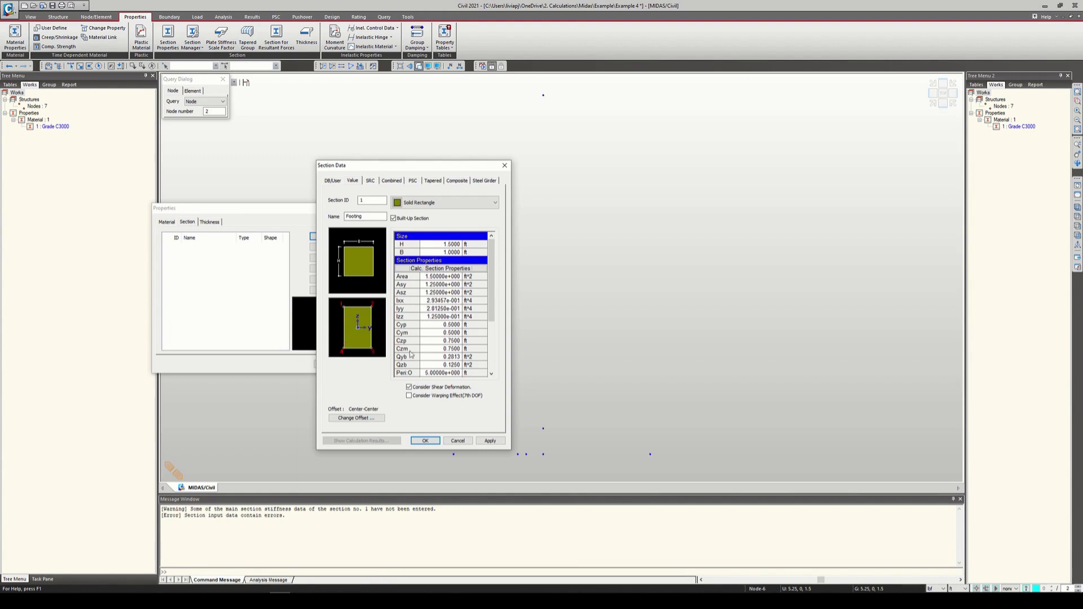
{"action": "left_click", "coordinate": [428, 445]}
{"action": "left_click", "coordinate": [330, 363]}
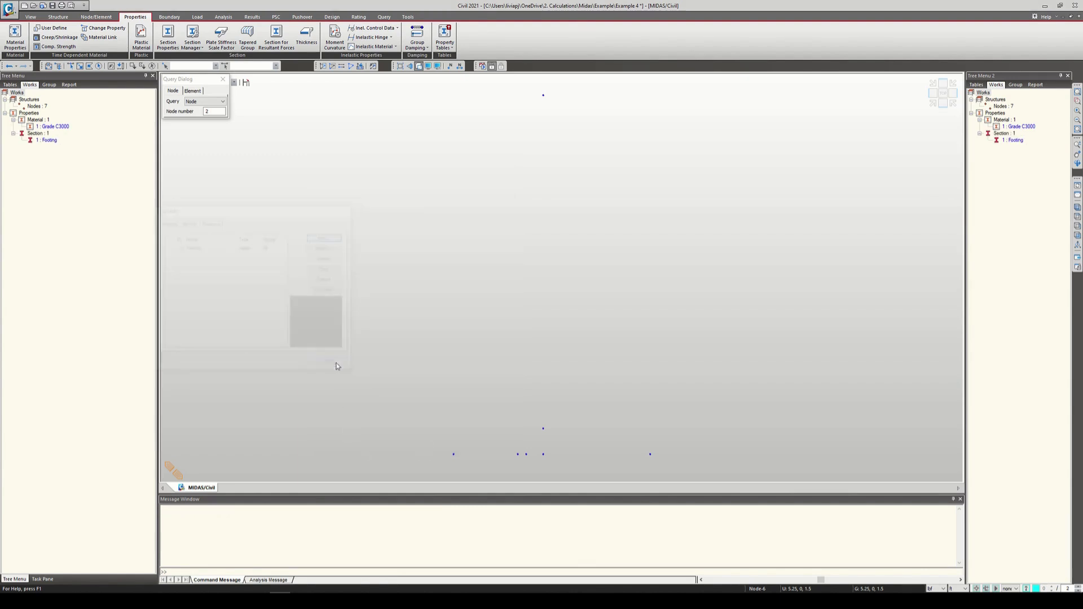
Create the footing beam elements between the two outermost base nodes using material Grade C3000 and section Footing
{"action": "left_click", "coordinate": [111, 17]}
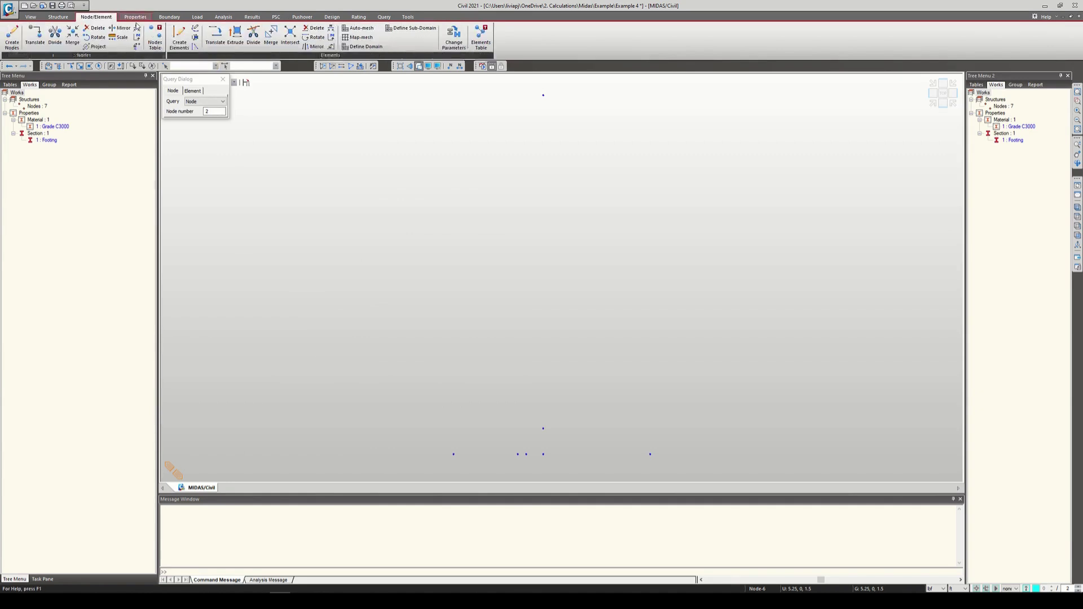
{"action": "left_click", "coordinate": [179, 41]}
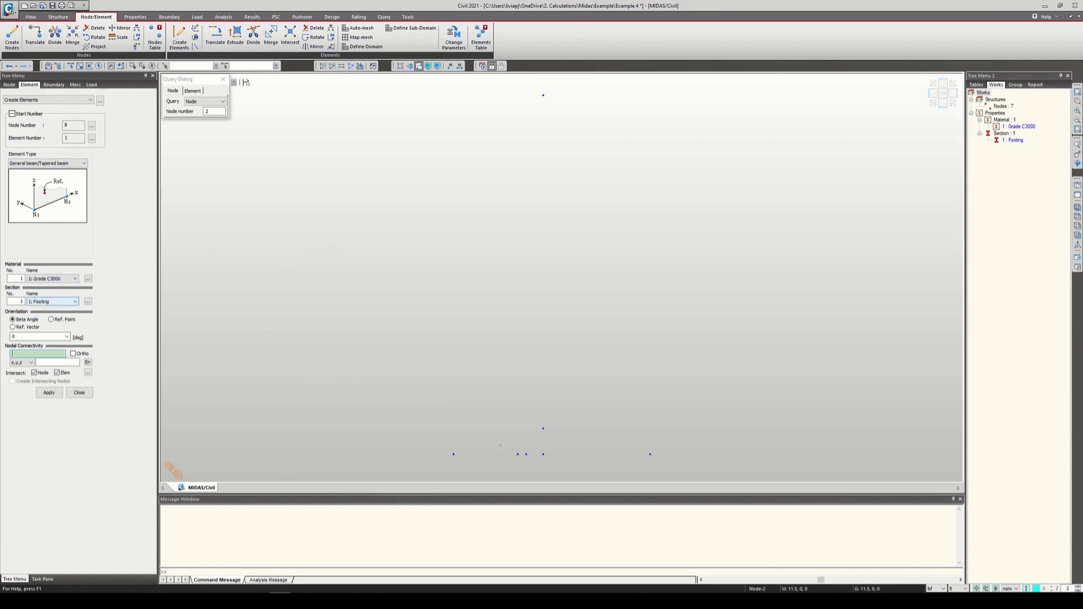
{"action": "left_click", "coordinate": [67, 302]}
{"action": "left_click", "coordinate": [65, 308]}
{"action": "left_click", "coordinate": [454, 454]}
{"action": "left_click", "coordinate": [650, 454]}
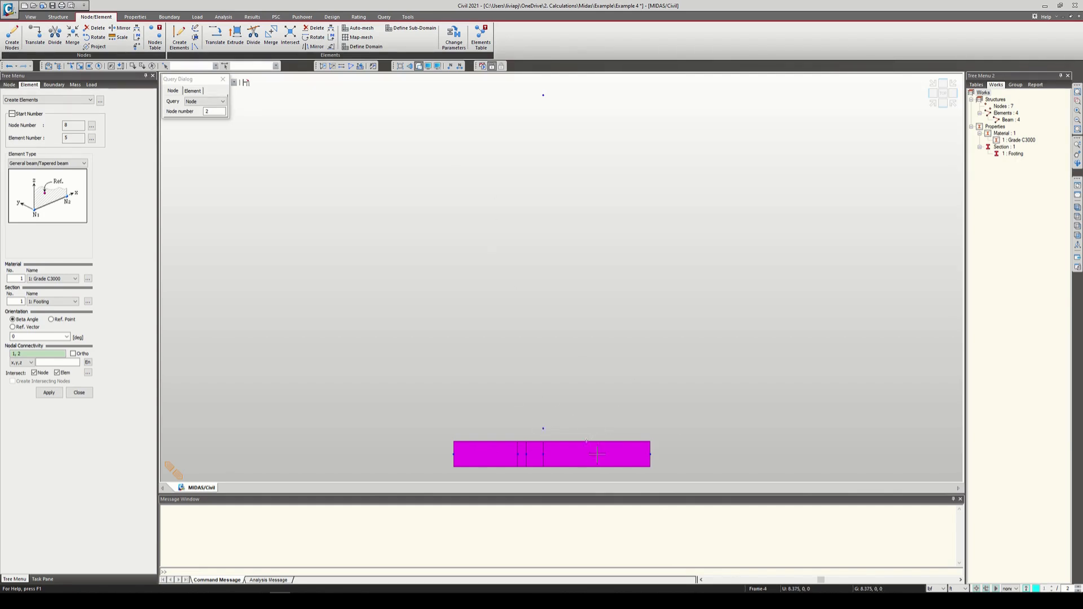
{"action": "left_click", "coordinate": [418, 67]}
{"action": "left_click", "coordinate": [418, 67]}
Check the footing outline in Figure 13.23 and change the Footing section's offset to Center-Bottom
{"action": "left_click", "coordinate": [316, 556]}
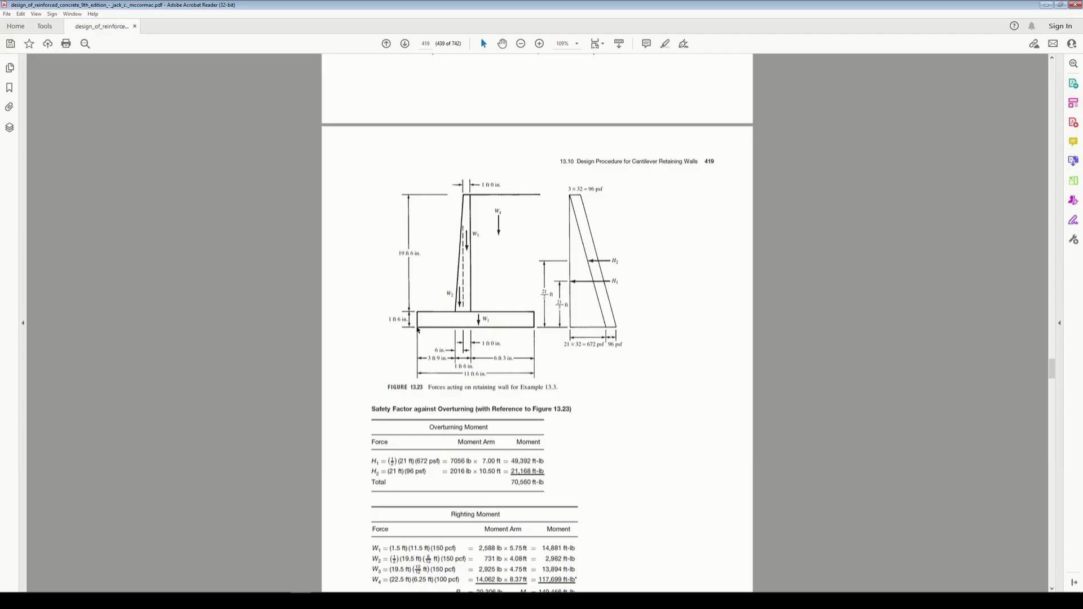
{"action": "left_click", "coordinate": [1047, 5]}
{"action": "left_click", "coordinate": [88, 393]}
{"action": "left_click", "coordinate": [53, 155]}
{"action": "right_click", "coordinate": [54, 158]}
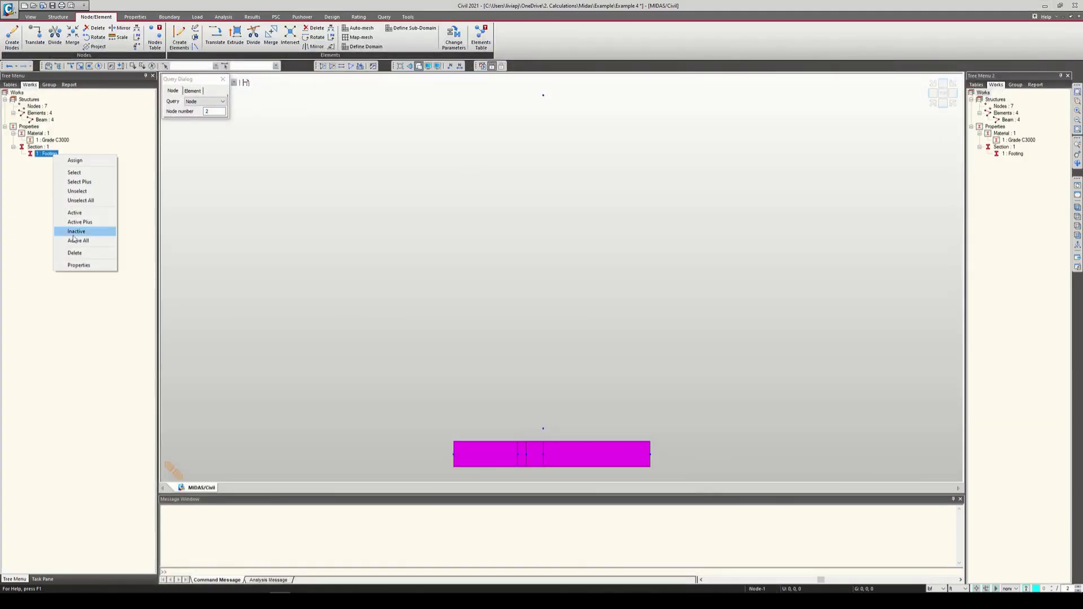
{"action": "left_click", "coordinate": [68, 268]}
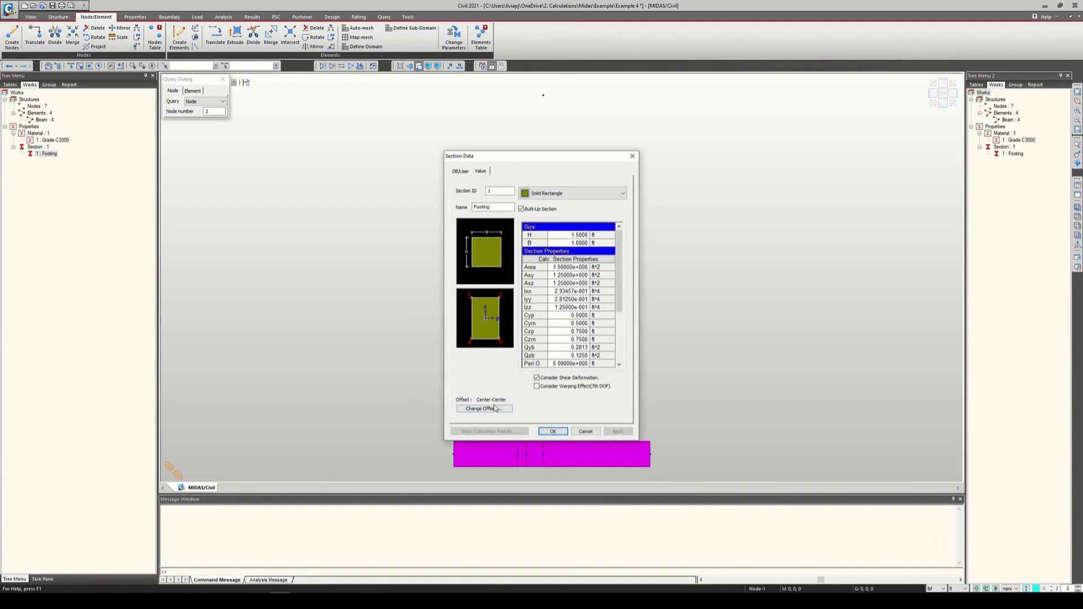
{"action": "left_click", "coordinate": [494, 409]}
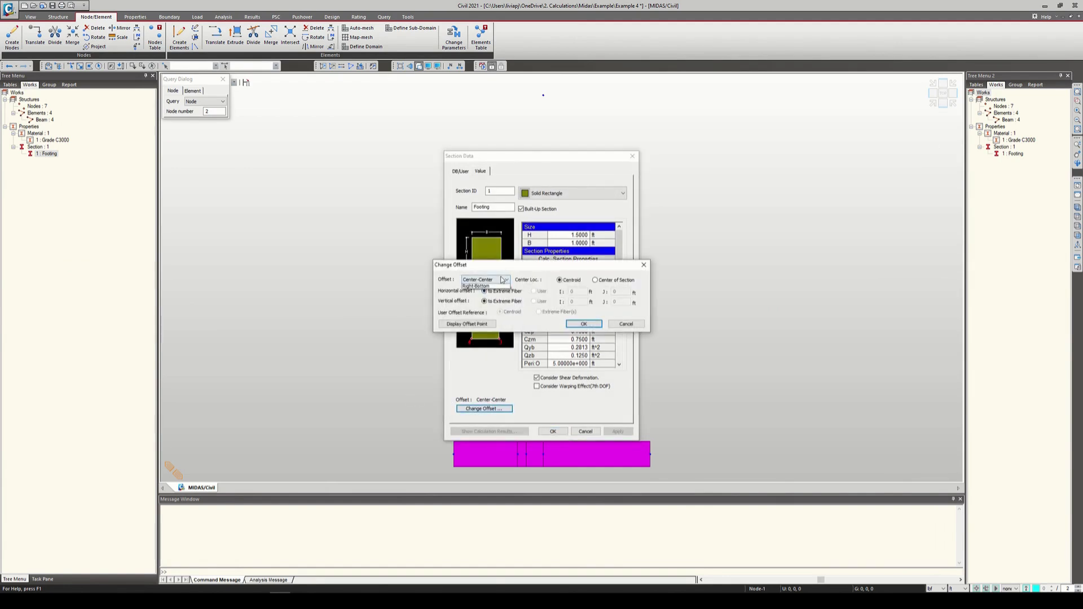
{"action": "left_click", "coordinate": [503, 280]}
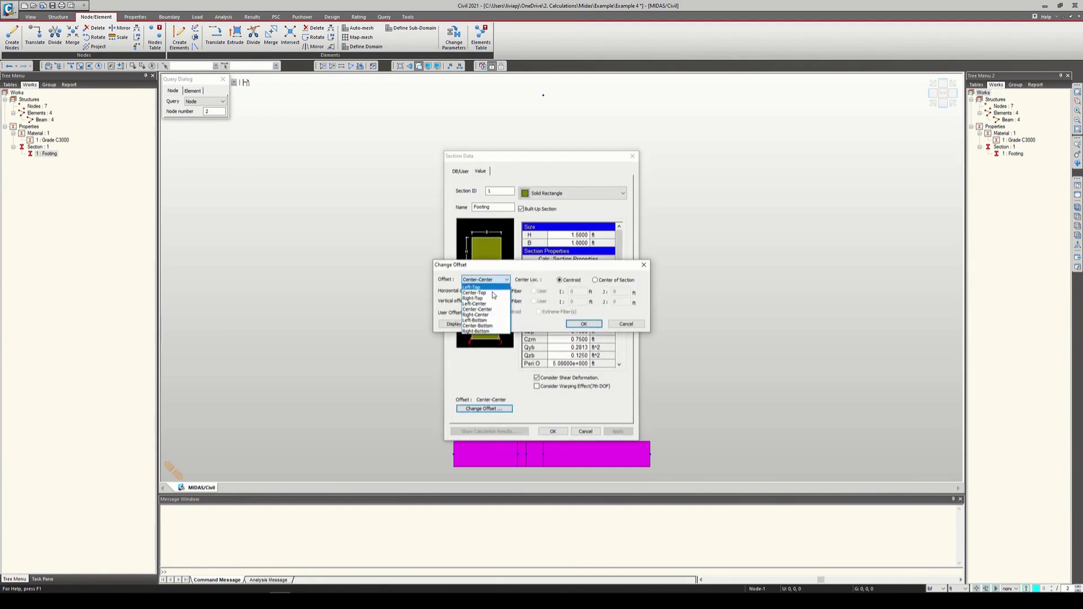
{"action": "left_click", "coordinate": [486, 327]}
{"action": "left_click", "coordinate": [584, 324]}
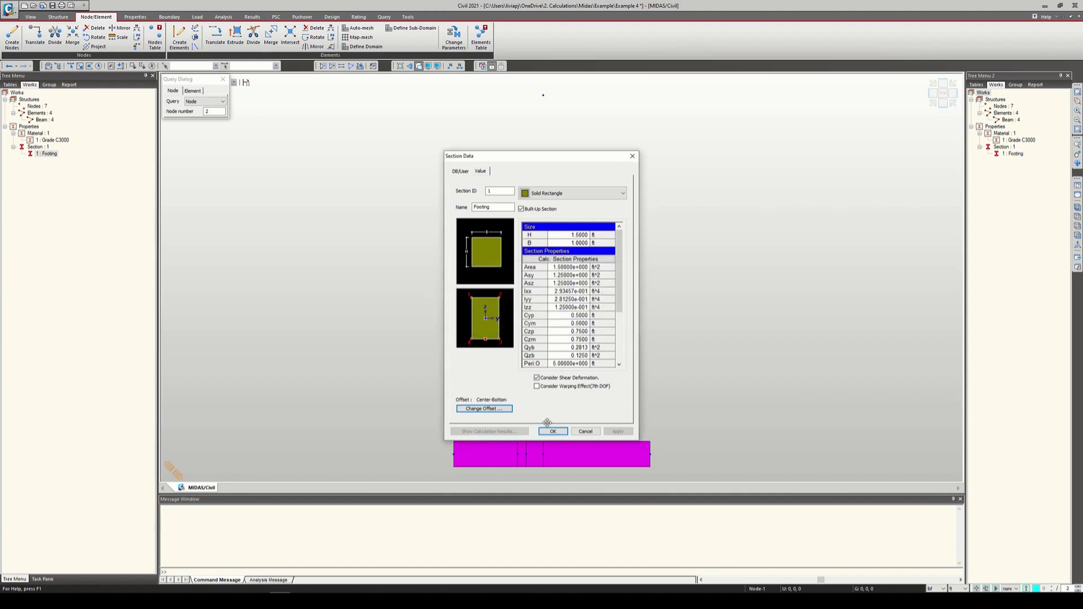
{"action": "left_click", "coordinate": [553, 431]}
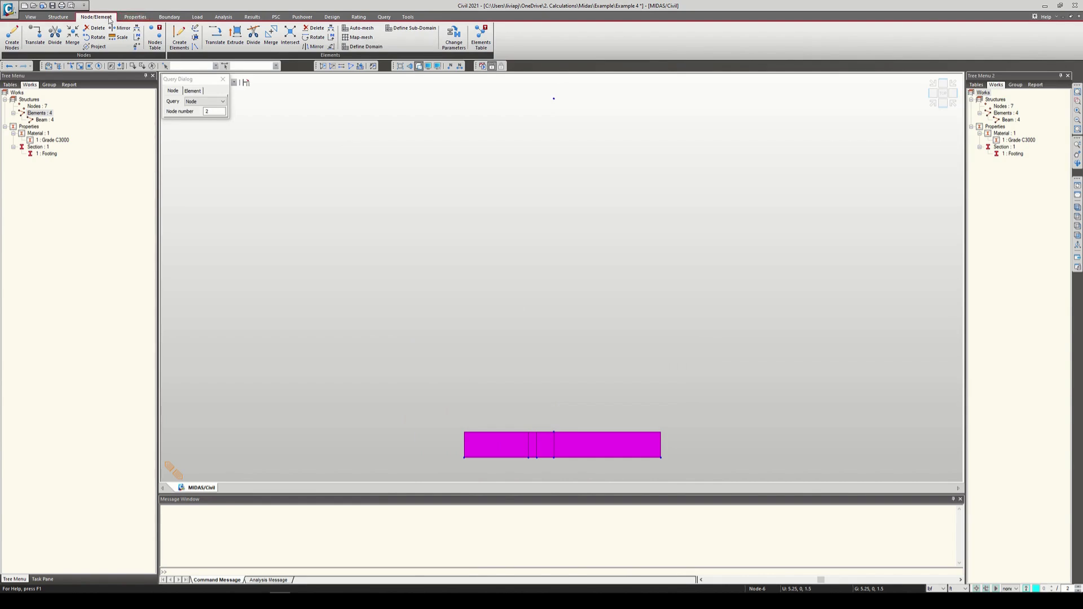
Start a new tapered section with shape Solid Rectangle and name it Stem Wall
{"action": "left_click", "coordinate": [135, 17]}
{"action": "left_click", "coordinate": [168, 35]}
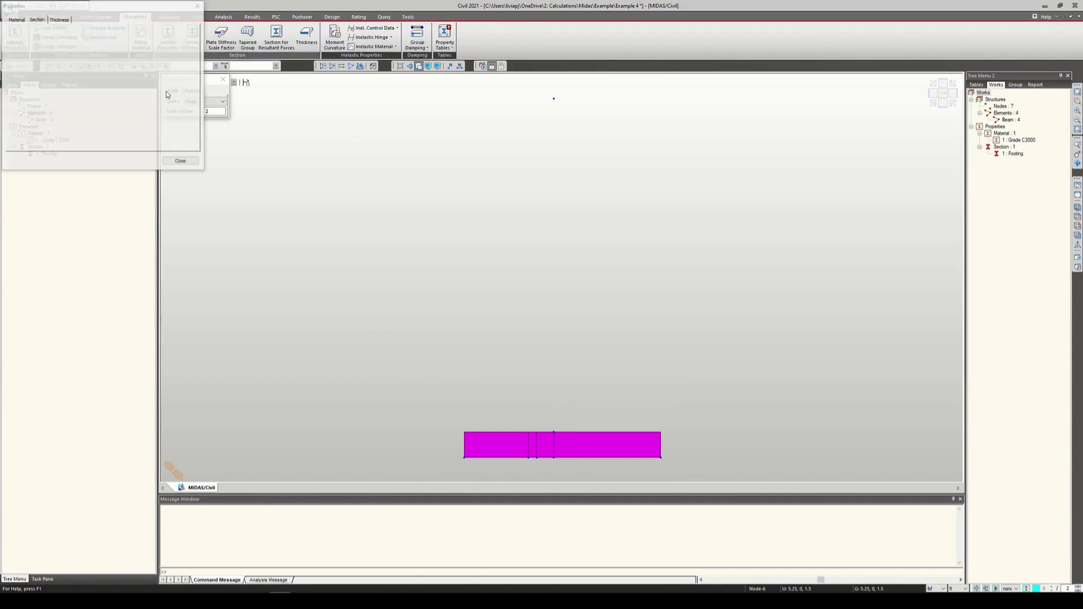
{"action": "left_click_drag", "start_coordinate": [107, 8], "coordinate": [151, 170]}
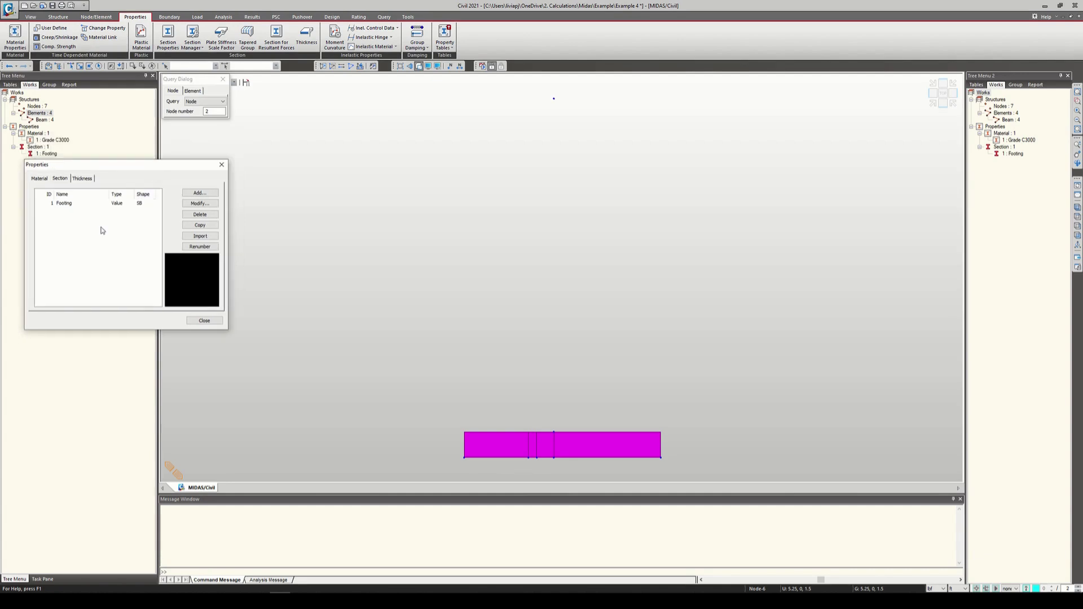
{"action": "left_click", "coordinate": [196, 192]}
{"action": "left_click_drag", "start_coordinate": [126, 306], "coordinate": [255, 242]}
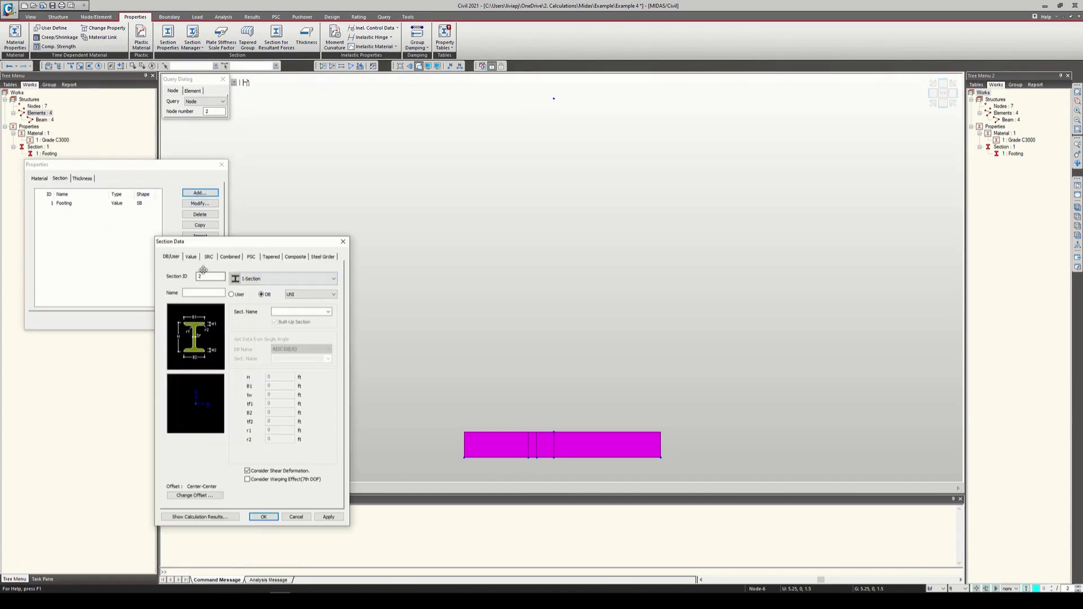
{"action": "left_click", "coordinate": [270, 257]}
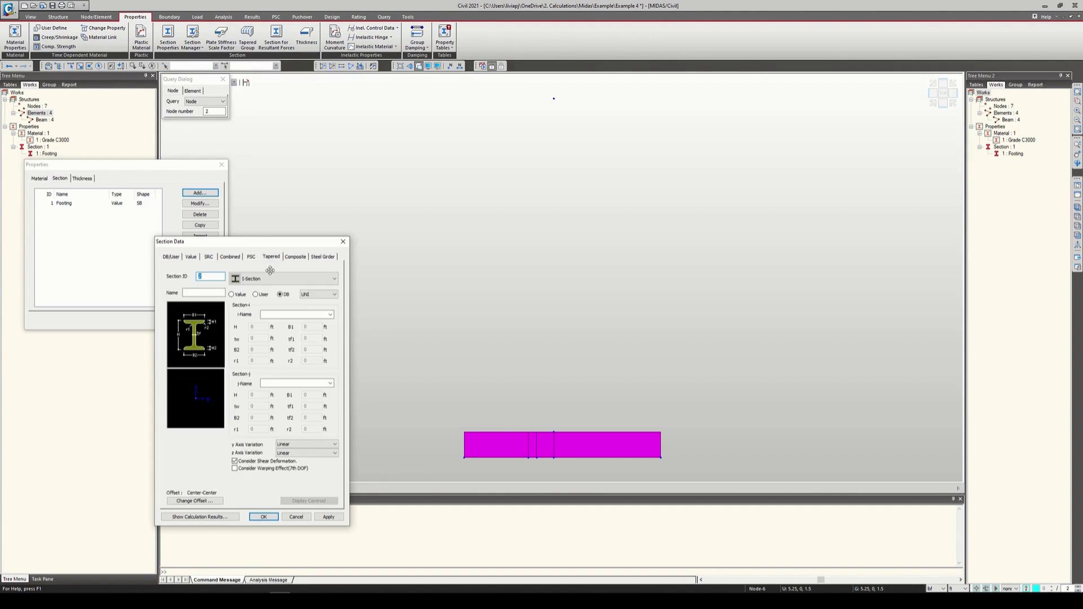
{"action": "left_click", "coordinate": [267, 282]}
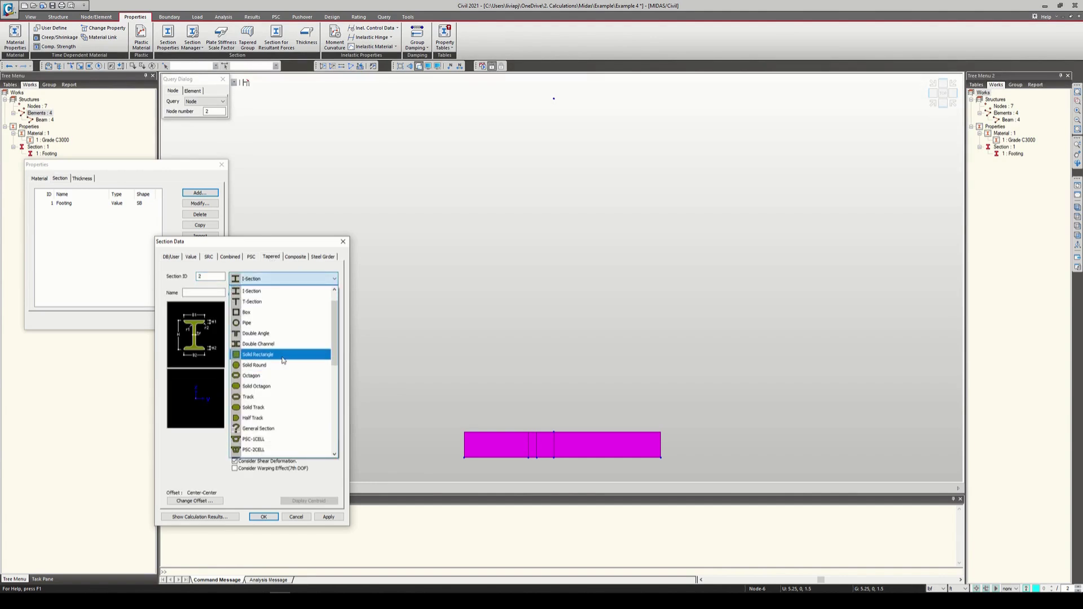
{"action": "left_click", "coordinate": [265, 354]}
{"action": "left_click", "coordinate": [210, 294]}
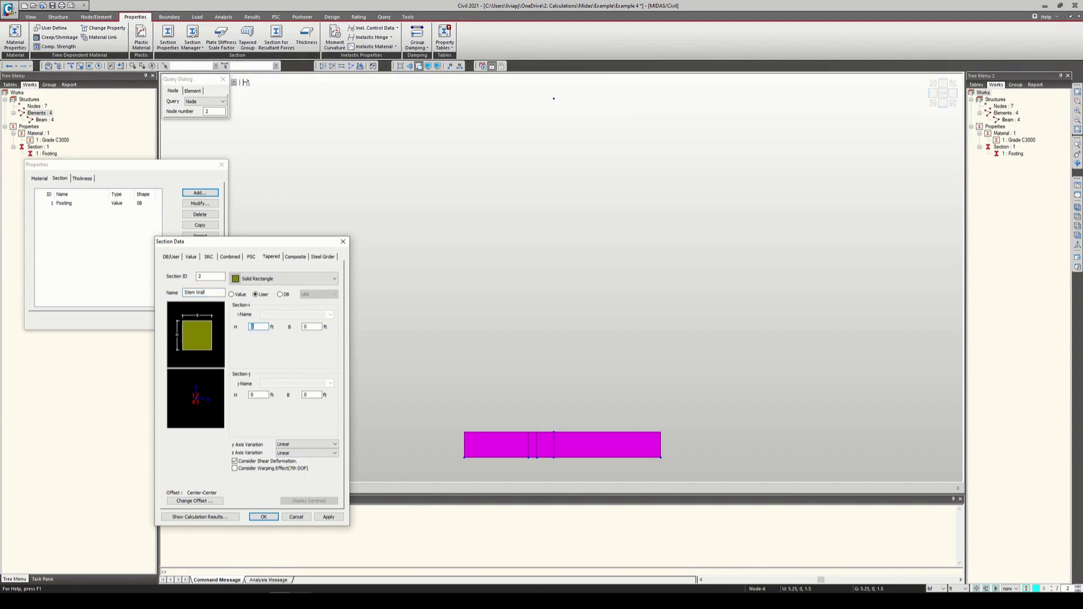
Size the Stem Wall section from Figure 13.23 with H 1 ft, B 1 ft at end i and H 1.5 ft, B 1 ft at end j, and accept it
{"action": "left_click", "coordinate": [302, 601]}
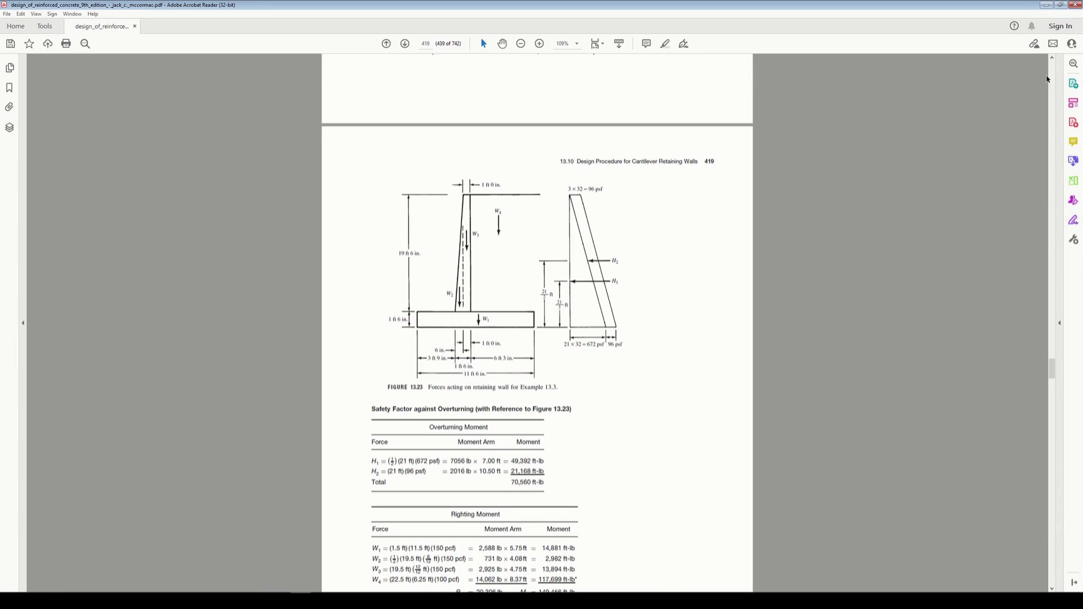
{"action": "left_click", "coordinate": [1045, 5]}
{"action": "type", "text": "1"}
{"action": "key", "text": "Tab"}
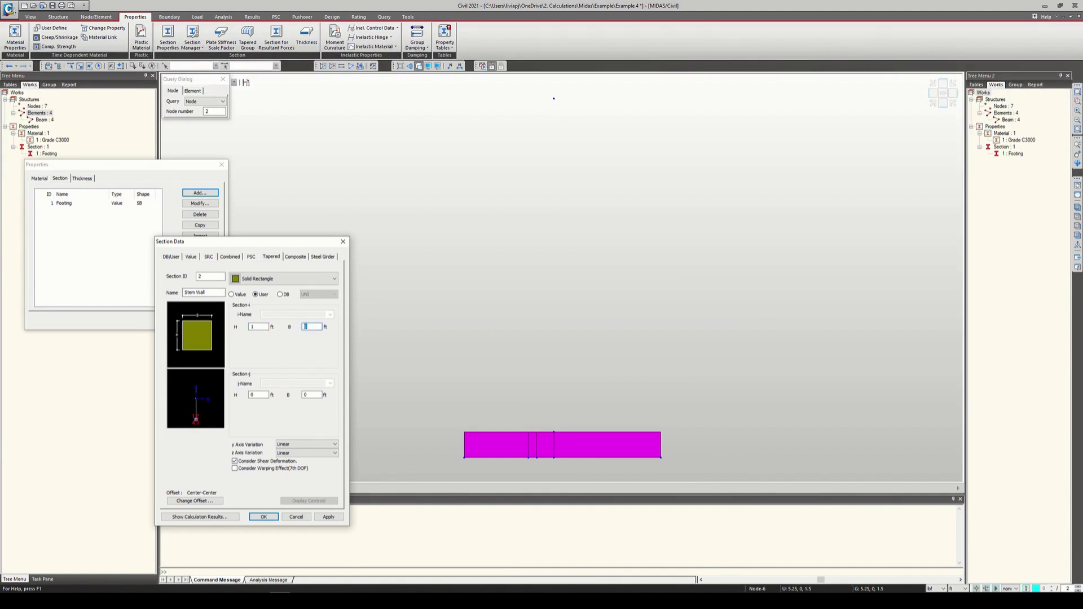
{"action": "type", "text": "1"}
{"action": "double_click", "coordinate": [265, 393]}
{"action": "type", "text": "1.5"}
{"action": "double_click", "coordinate": [312, 394]}
{"action": "type", "text": "1"}
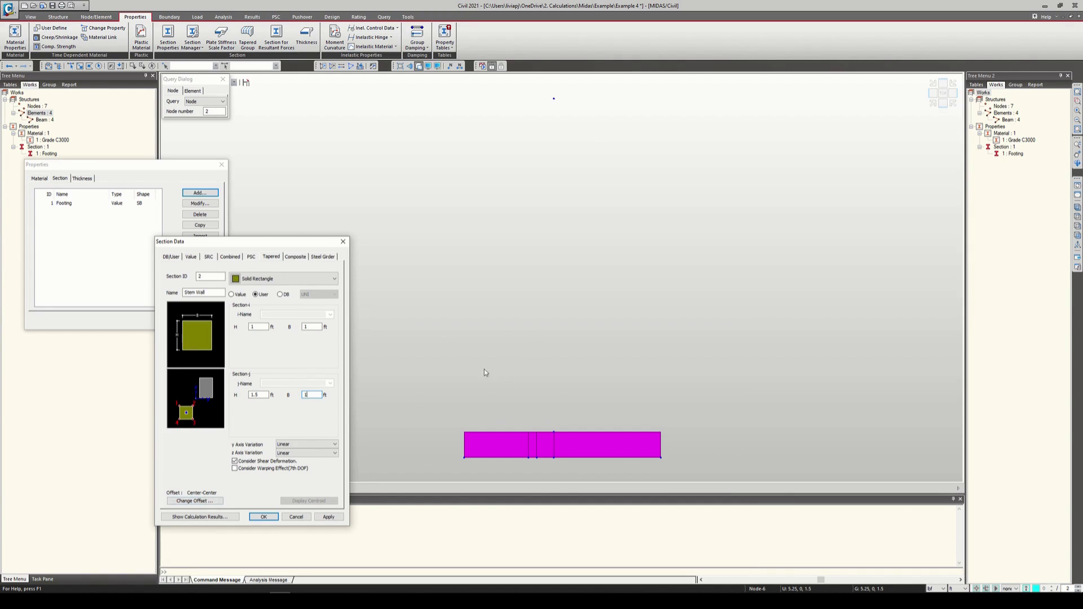
{"action": "left_click", "coordinate": [258, 520]}
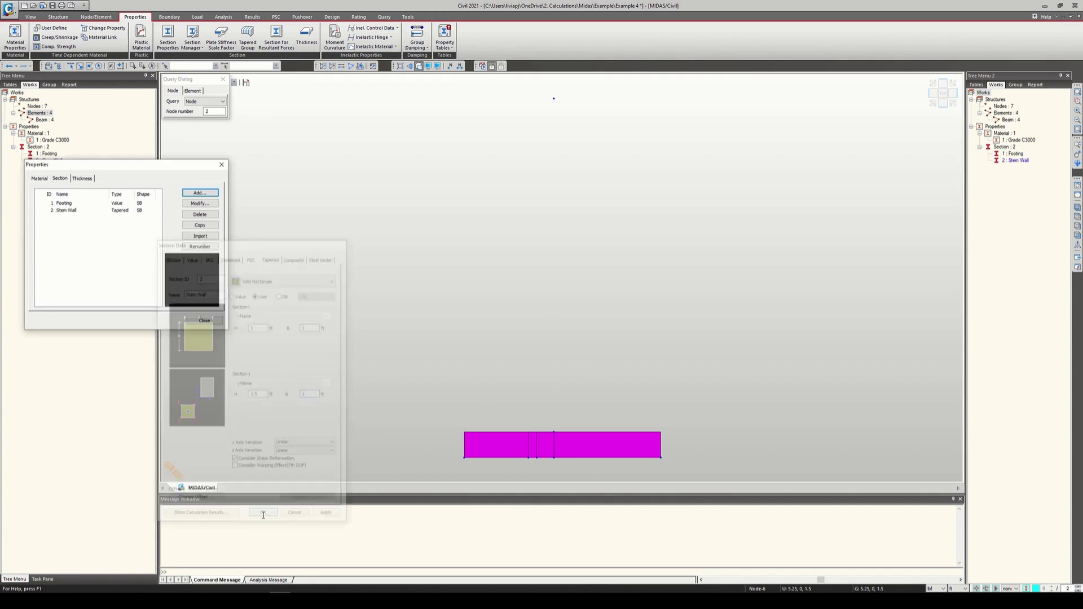
{"action": "left_click", "coordinate": [204, 320]}
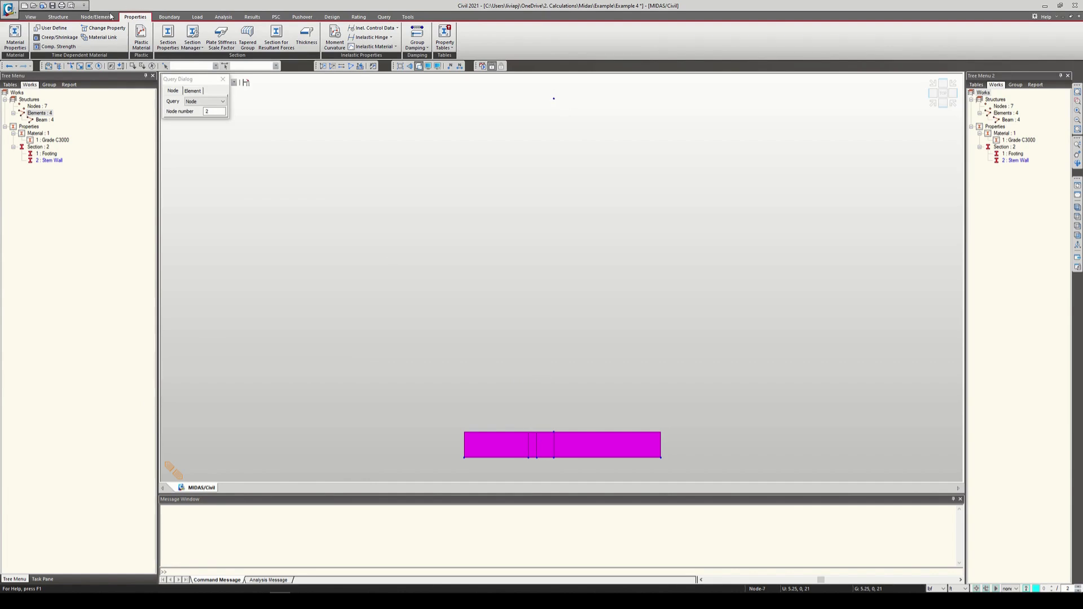
Create the stem beam element from the wall's top node down to the node at the footing's upper face, using section Stem Wall
{"action": "left_click", "coordinate": [96, 16]}
{"action": "left_click", "coordinate": [179, 37]}
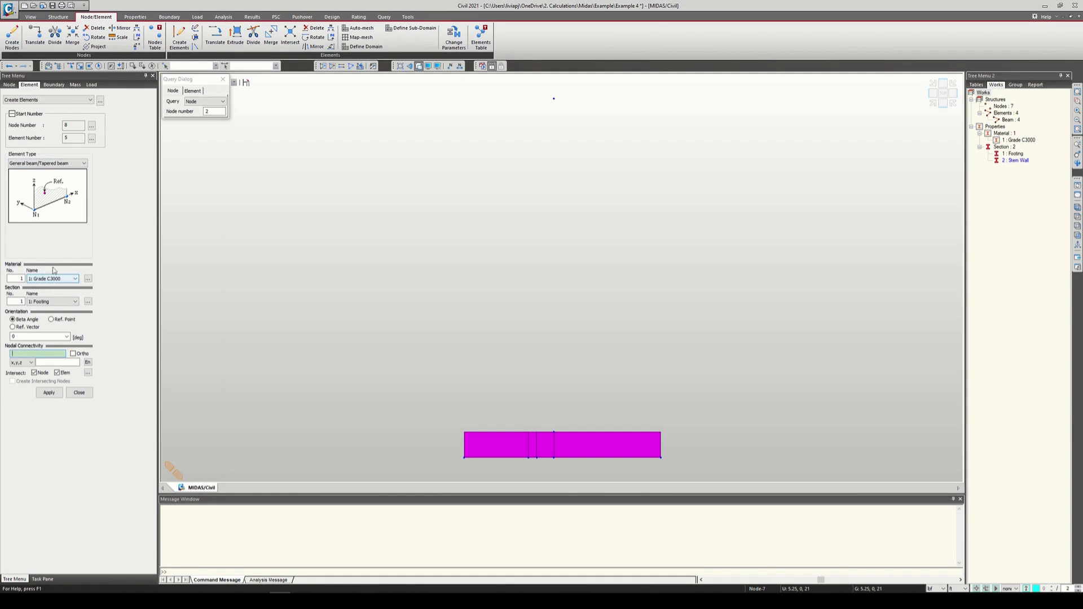
{"action": "left_click", "coordinate": [63, 301]}
{"action": "left_click", "coordinate": [56, 315]}
{"action": "left_click", "coordinate": [554, 99]}
{"action": "left_click", "coordinate": [554, 433]}
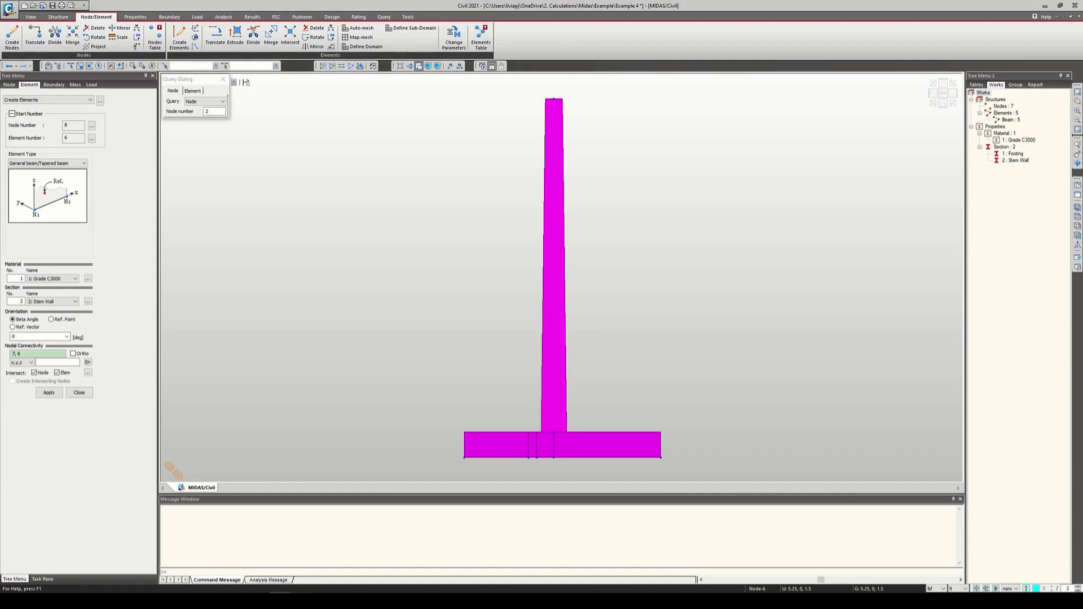
Check the stem's shape in Figure 13.23 and change the Stem Wall section's offset to Center-Top
{"action": "left_click", "coordinate": [300, 601]}
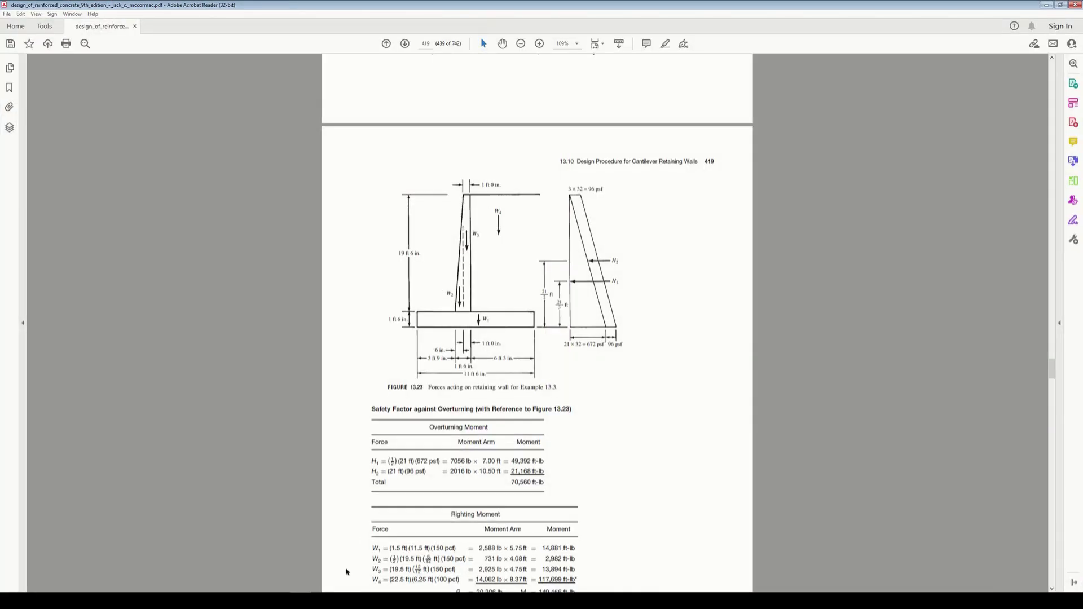
{"action": "key", "text": "alt+Tab"}
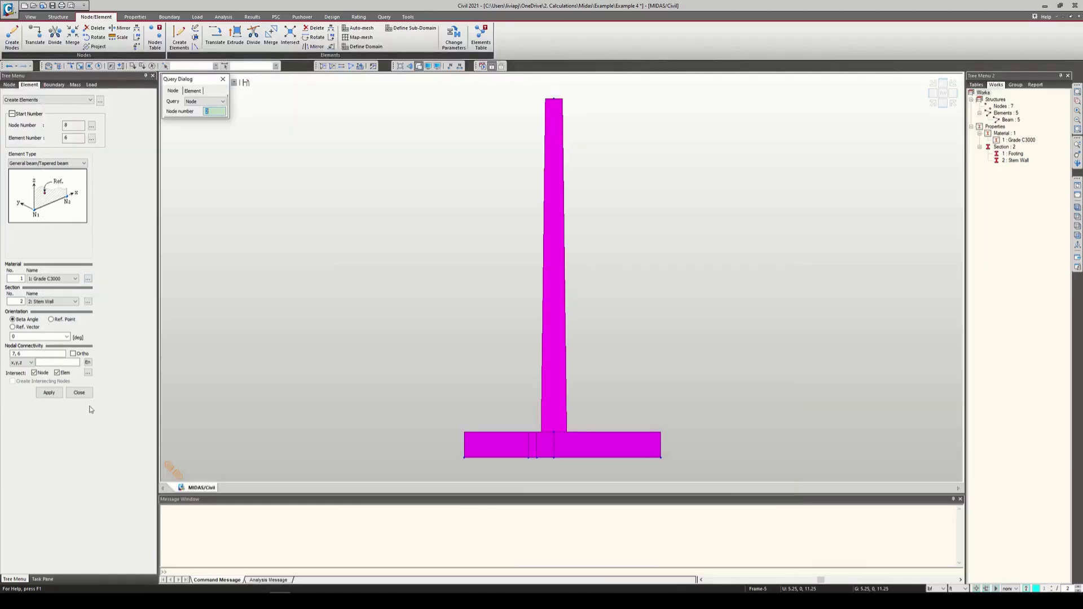
{"action": "left_click", "coordinate": [79, 393]}
{"action": "left_click", "coordinate": [49, 160]}
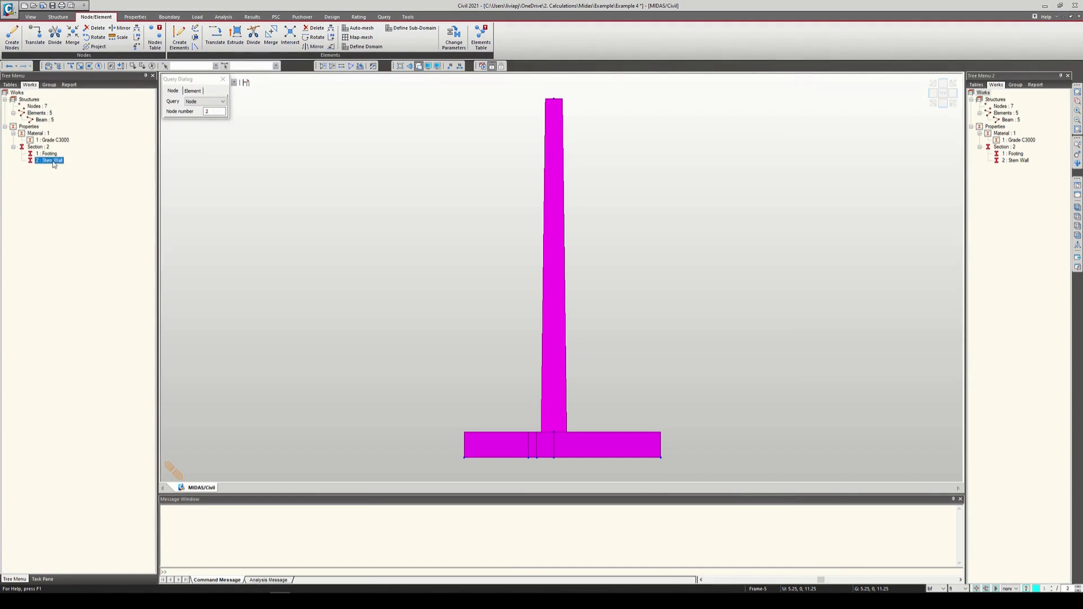
{"action": "right_click", "coordinate": [49, 161]}
{"action": "left_click", "coordinate": [79, 272]}
{"action": "left_click", "coordinate": [501, 416]}
{"action": "left_click", "coordinate": [503, 280]}
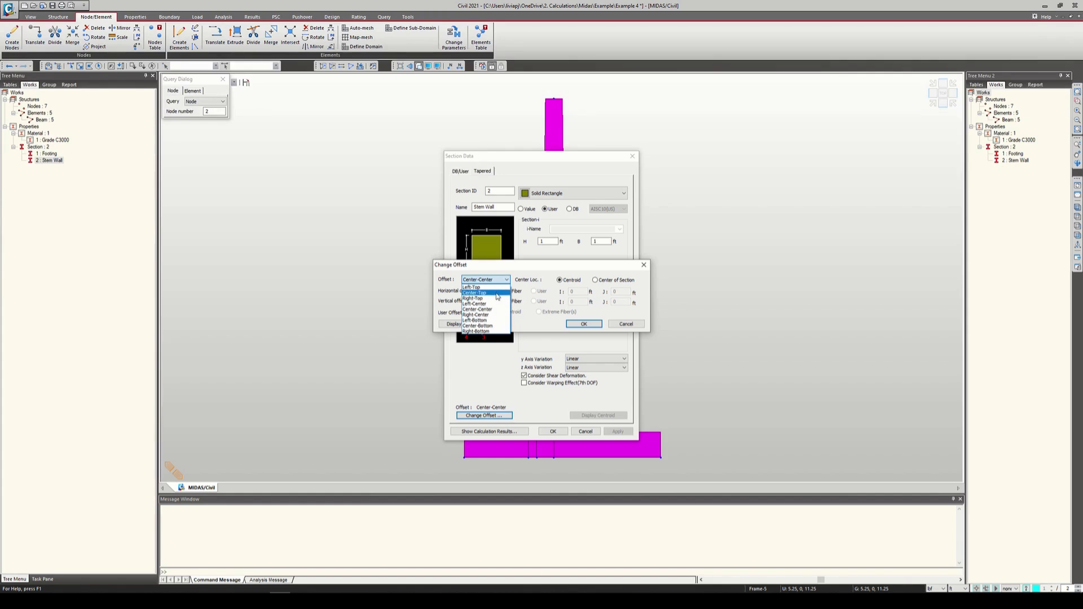
{"action": "left_click", "coordinate": [497, 293]}
{"action": "left_click", "coordinate": [584, 324]}
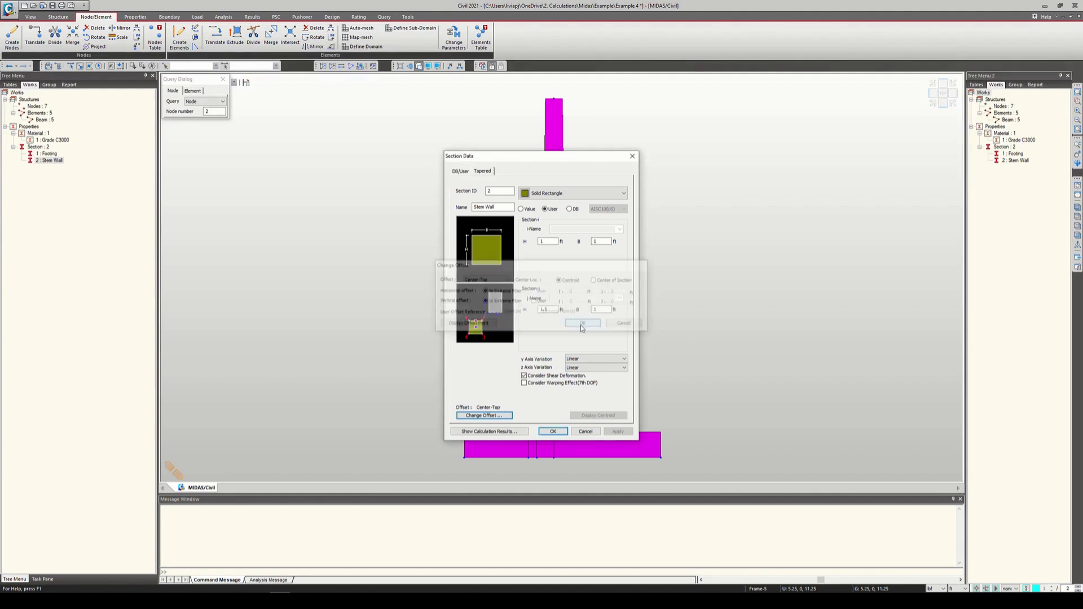
{"action": "left_click", "coordinate": [548, 432]}
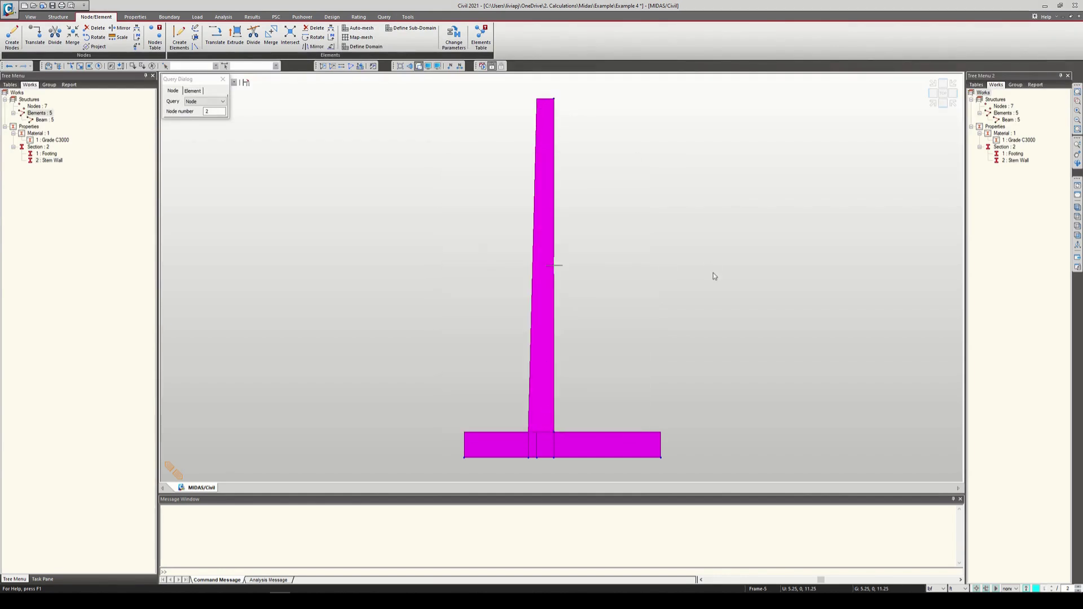
Examine the wall in isometric and front views and compare its geometry with Figure 13.23
{"action": "left_click", "coordinate": [934, 104]}
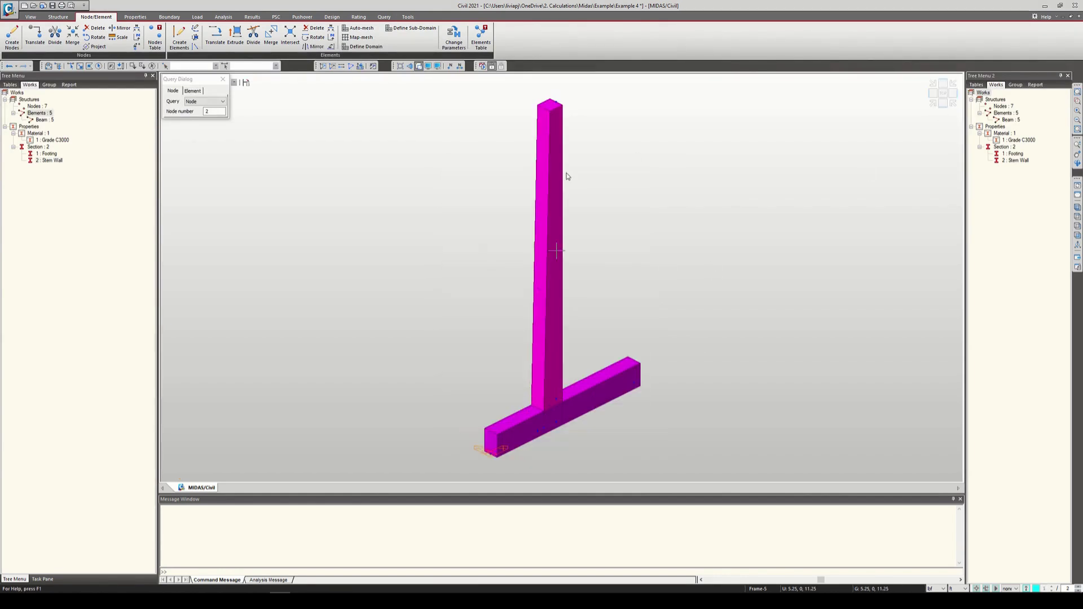
{"action": "left_click", "coordinate": [942, 104]}
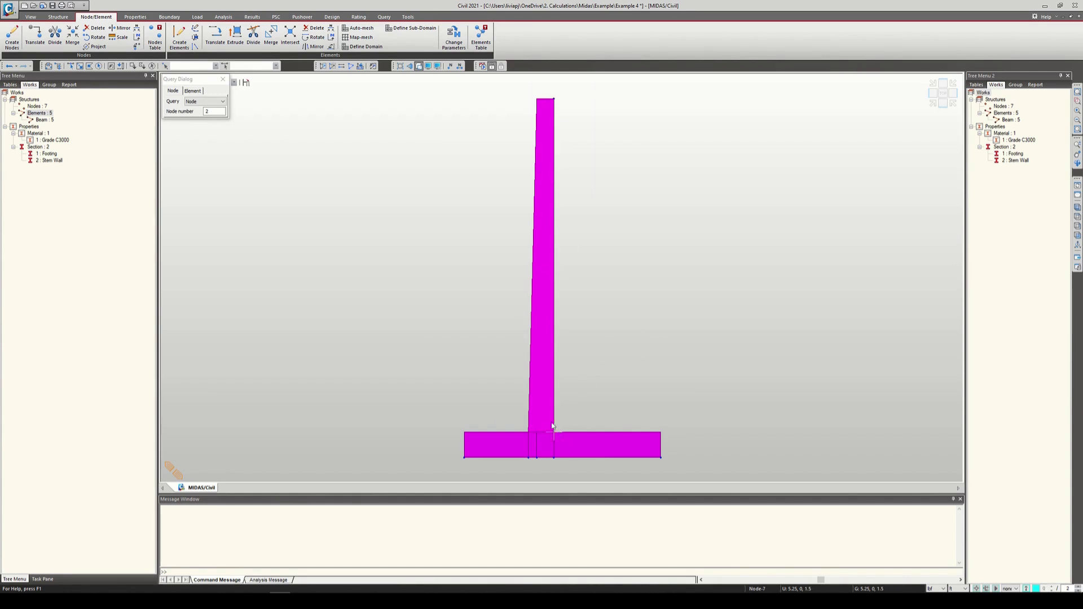
{"action": "right_click", "coordinate": [53, 160]}
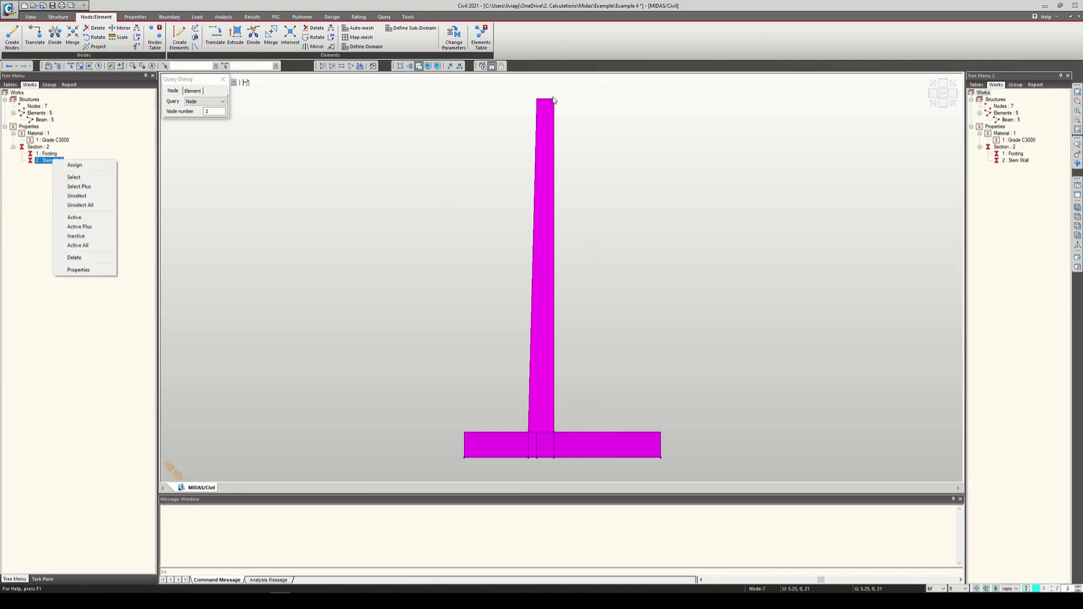
{"action": "left_click", "coordinate": [59, 330]}
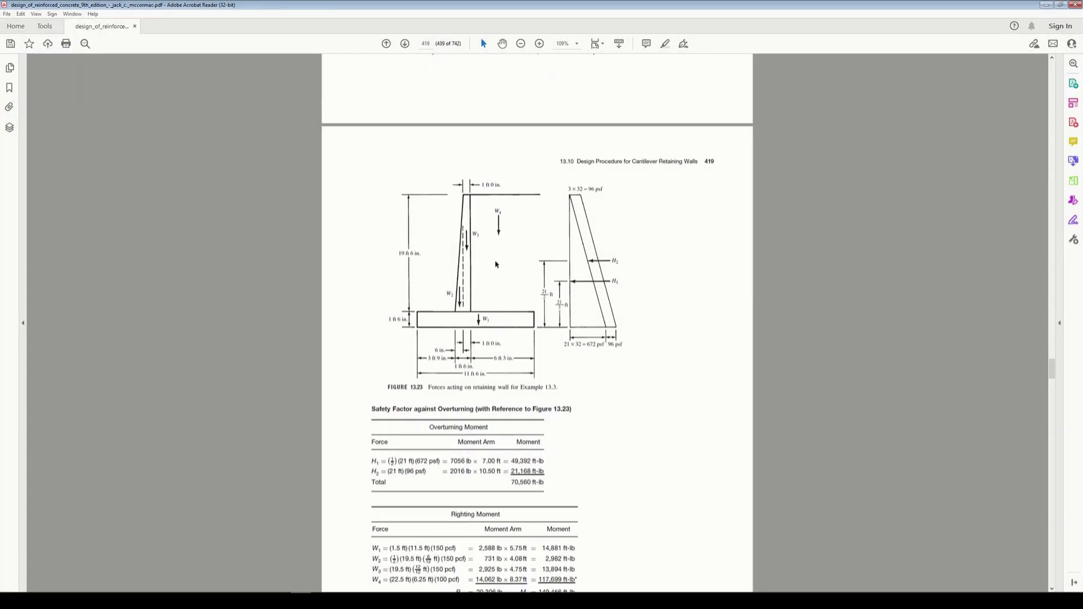
Compare the wall dimensions and acting forces in Figures 13.22 and 13.23, and close the model's node query
{"action": "scroll", "coordinate": [580, 327], "scroll_direction": "up", "scroll_amount": 1}
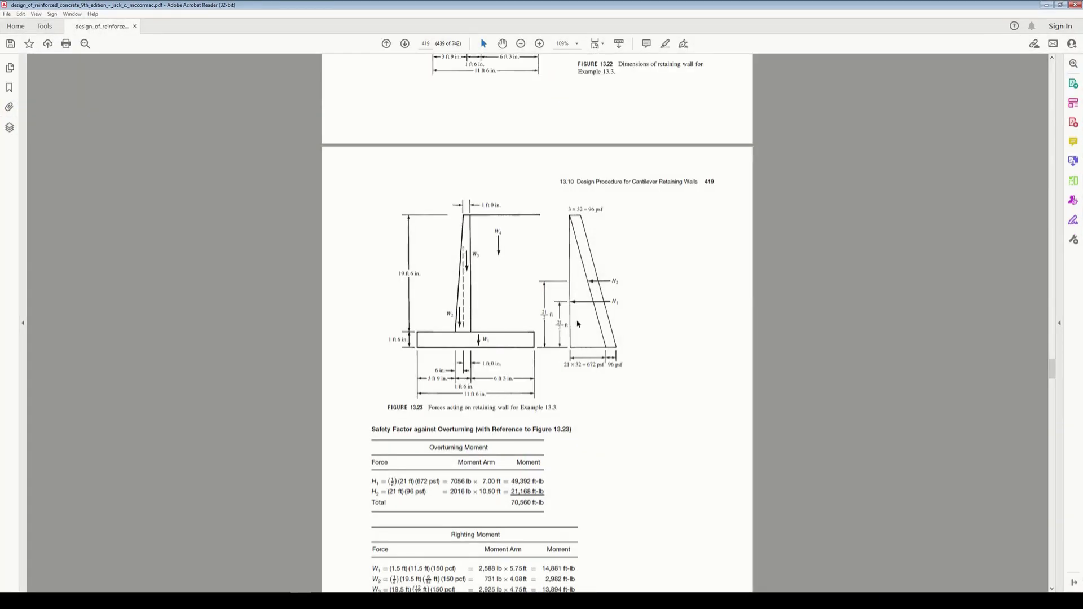
{"action": "scroll", "coordinate": [579, 324], "scroll_direction": "up", "scroll_amount": 3}
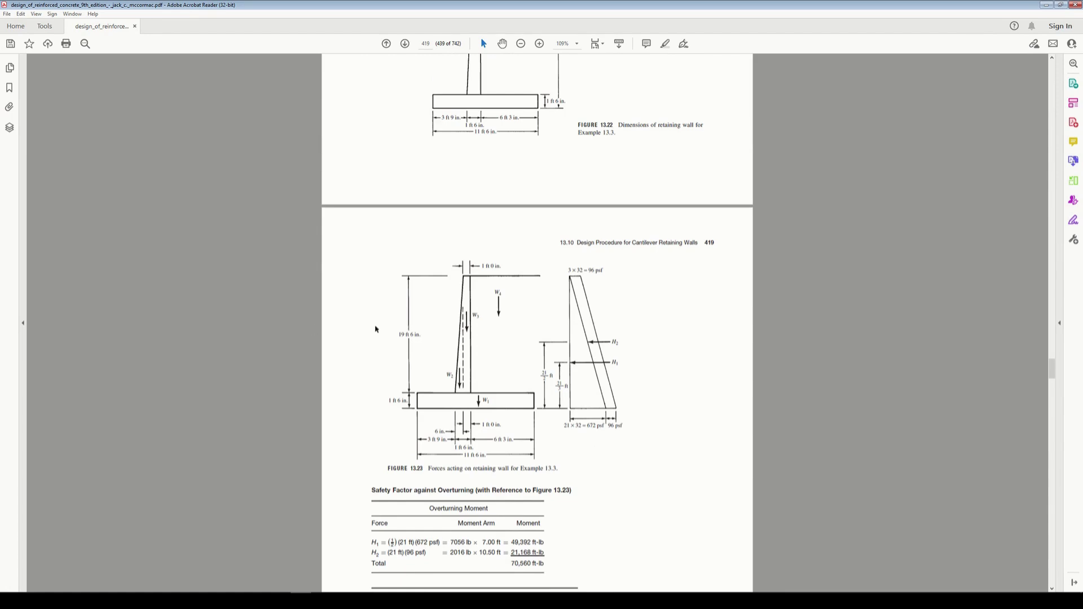
{"action": "scroll", "coordinate": [484, 334], "scroll_direction": "down", "scroll_amount": 3}
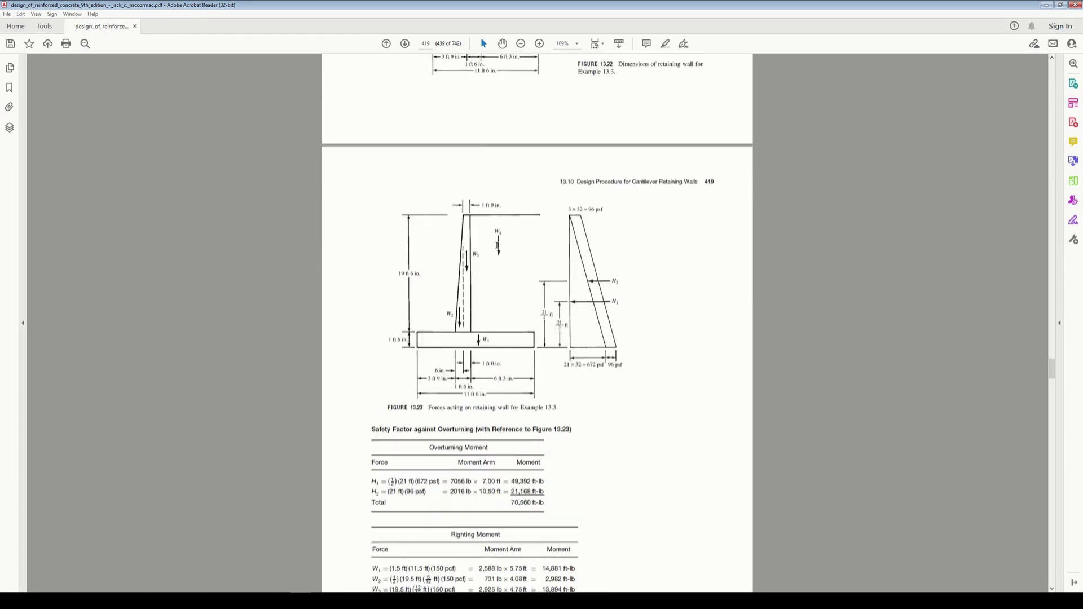
{"action": "scroll", "coordinate": [488, 234], "scroll_direction": "up", "scroll_amount": 10}
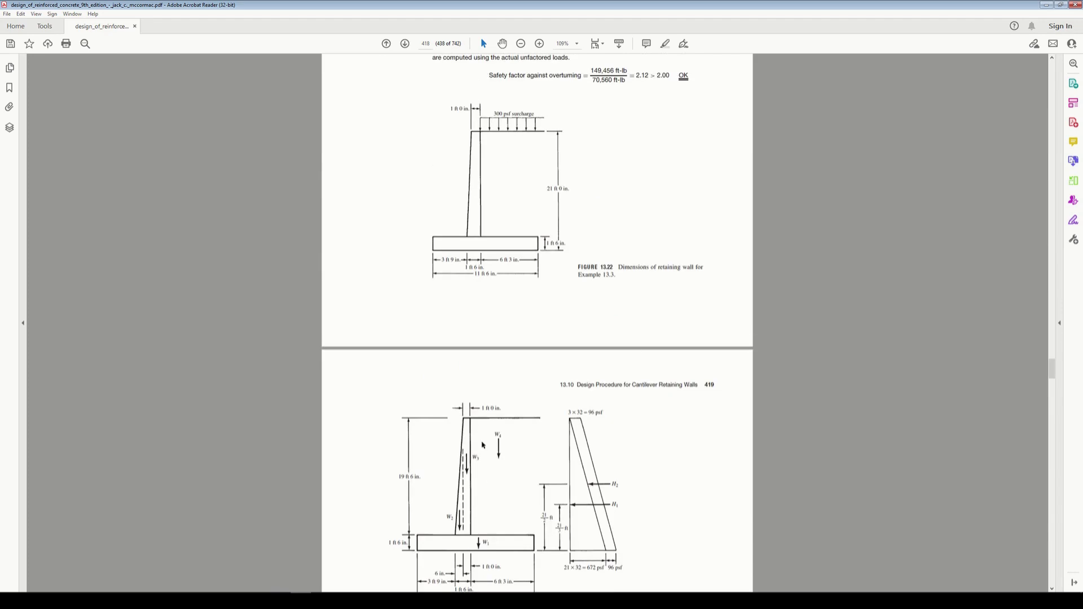
{"action": "scroll", "coordinate": [513, 479], "scroll_direction": "down", "scroll_amount": 13}
{"action": "scroll", "coordinate": [512, 479], "scroll_direction": "down", "scroll_amount": 1}
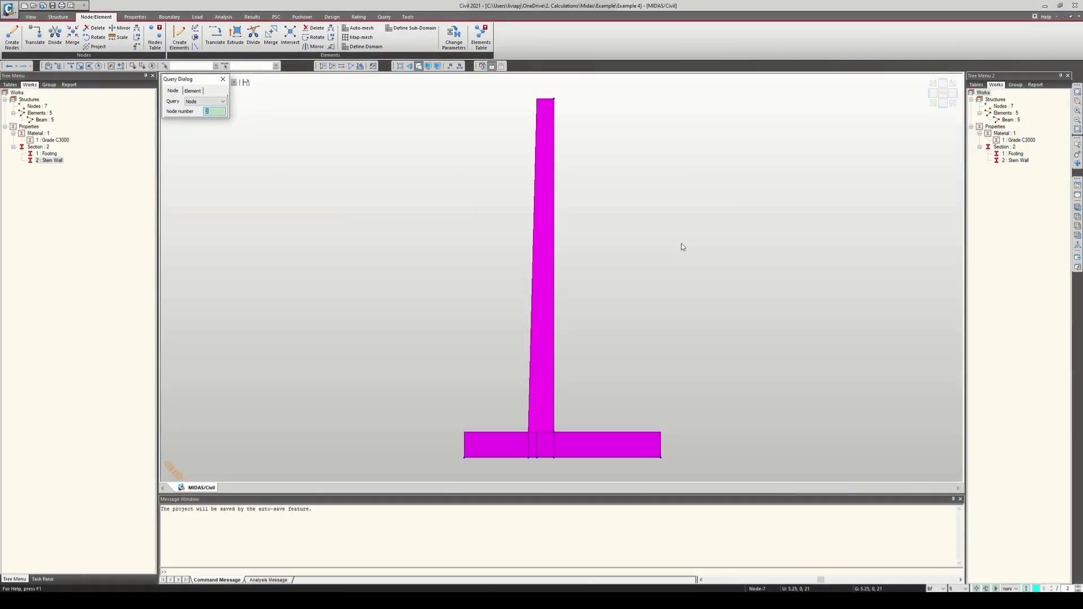
{"action": "left_click", "coordinate": [222, 80]}
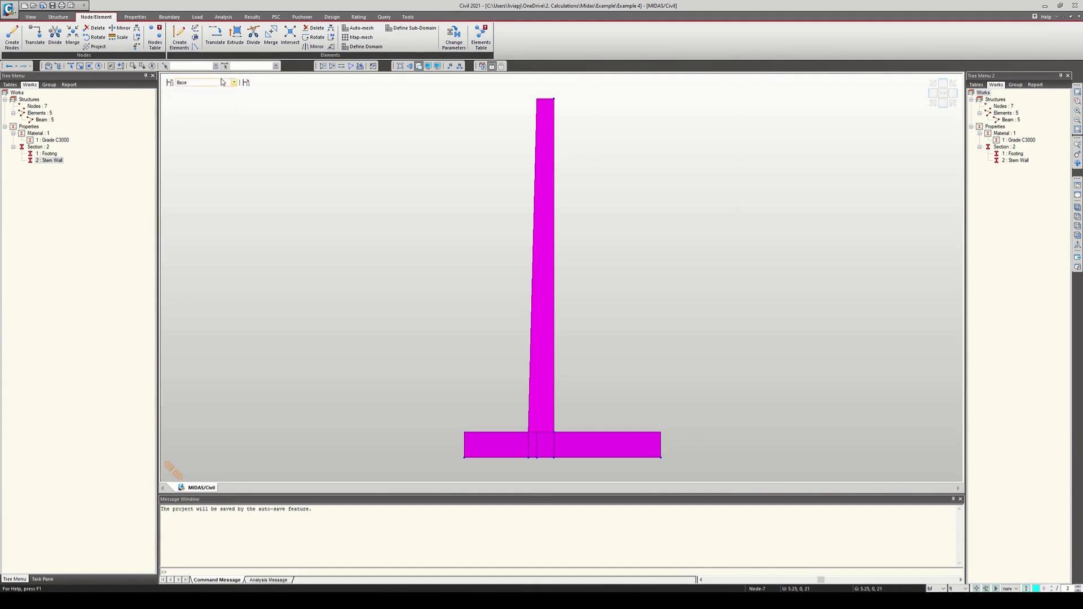
Check the footing toe in Figure 13.23 and assign it a support restraining only Dx, Dz and Ry
{"action": "left_click", "coordinate": [172, 19]}
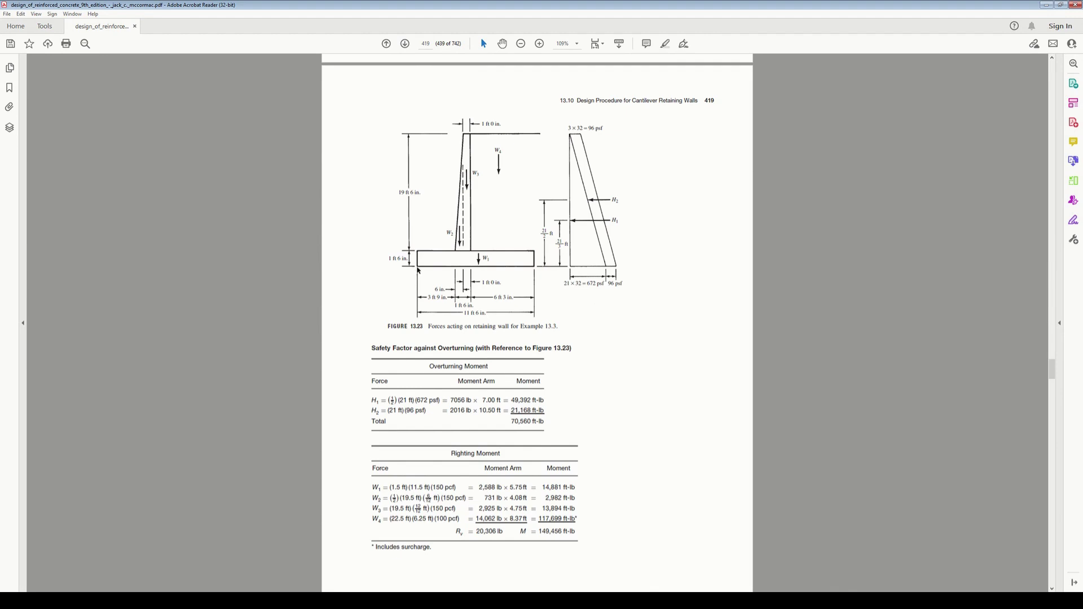
{"action": "left_click", "coordinate": [1046, 5]}
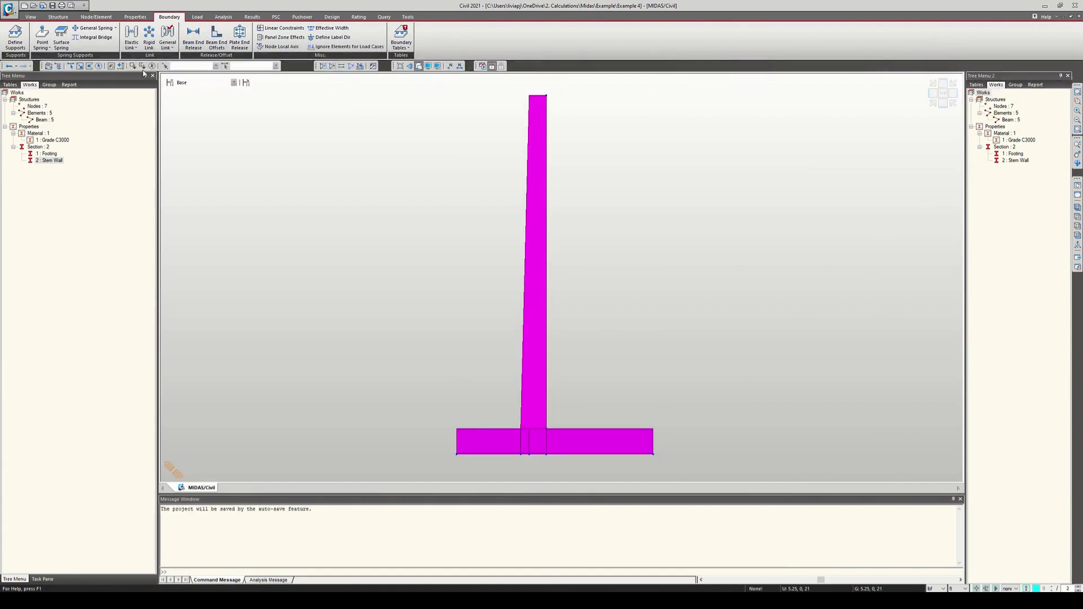
{"action": "left_click", "coordinate": [20, 49]}
{"action": "left_click", "coordinate": [24, 224]}
{"action": "left_click", "coordinate": [21, 250]}
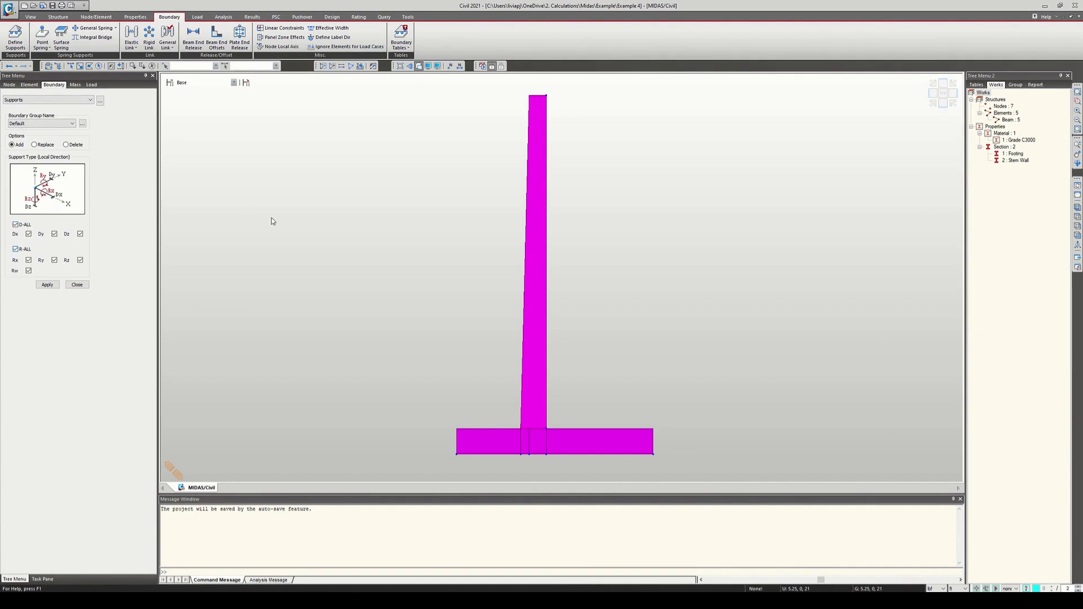
{"action": "left_click", "coordinate": [24, 226]}
{"action": "left_click", "coordinate": [21, 250]}
{"action": "left_click", "coordinate": [29, 234]}
{"action": "left_click", "coordinate": [55, 261]}
{"action": "left_click", "coordinate": [457, 454]}
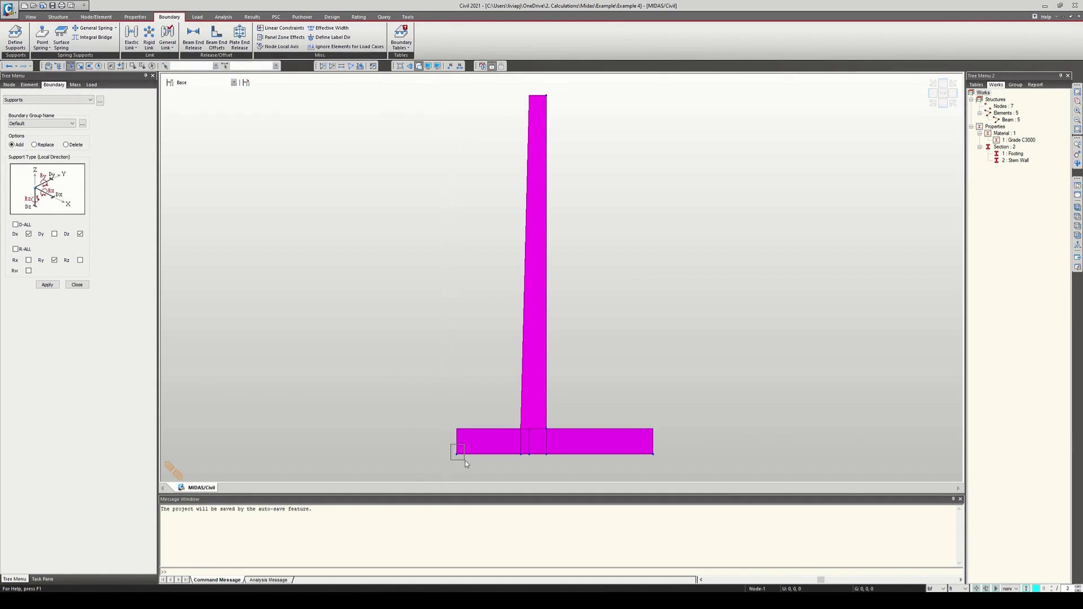
{"action": "left_click", "coordinate": [52, 287]}
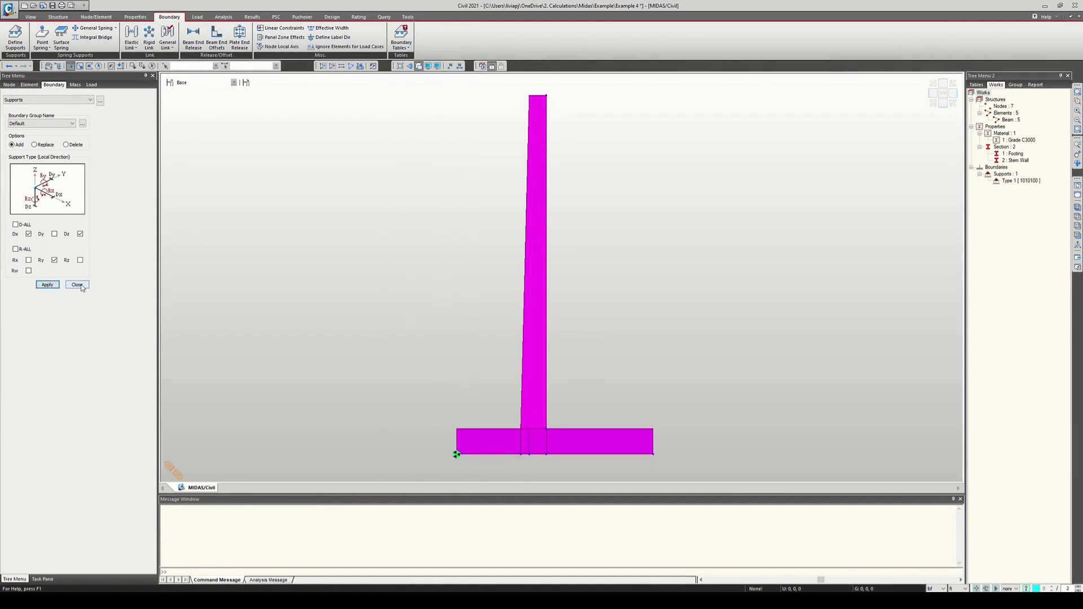
{"action": "left_click", "coordinate": [78, 284]}
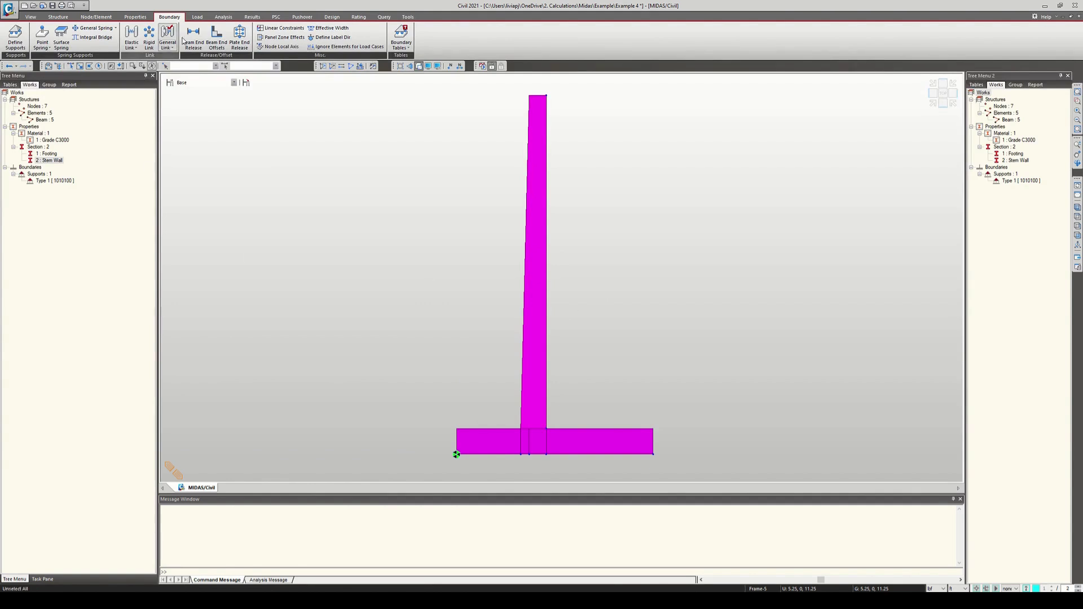
Create a static load case named SW with type Dead Load (D) for the self-weight
{"action": "left_click", "coordinate": [198, 17]}
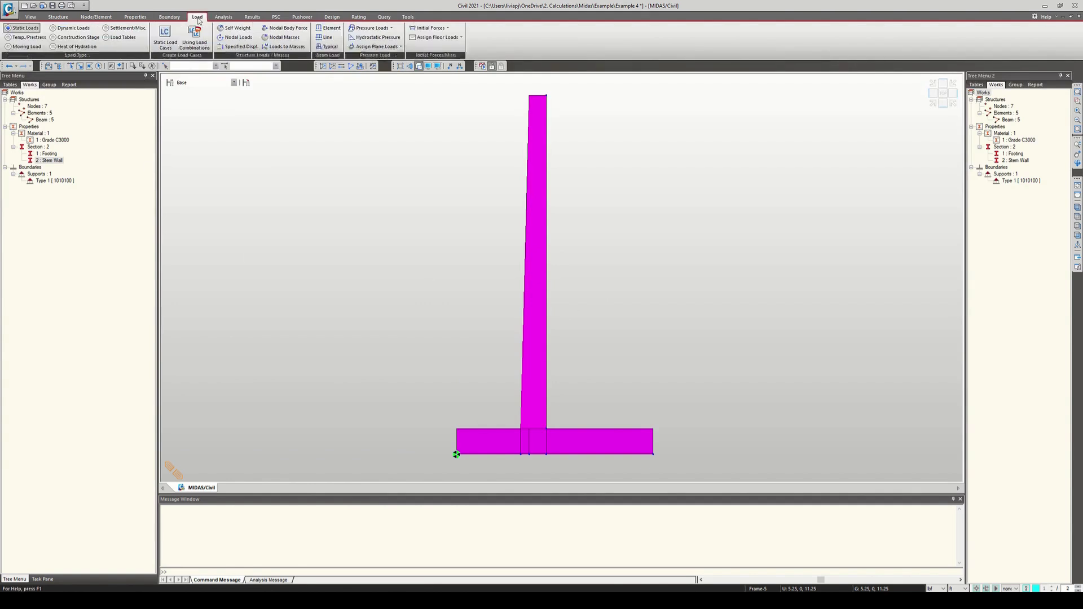
{"action": "left_click", "coordinate": [236, 27]}
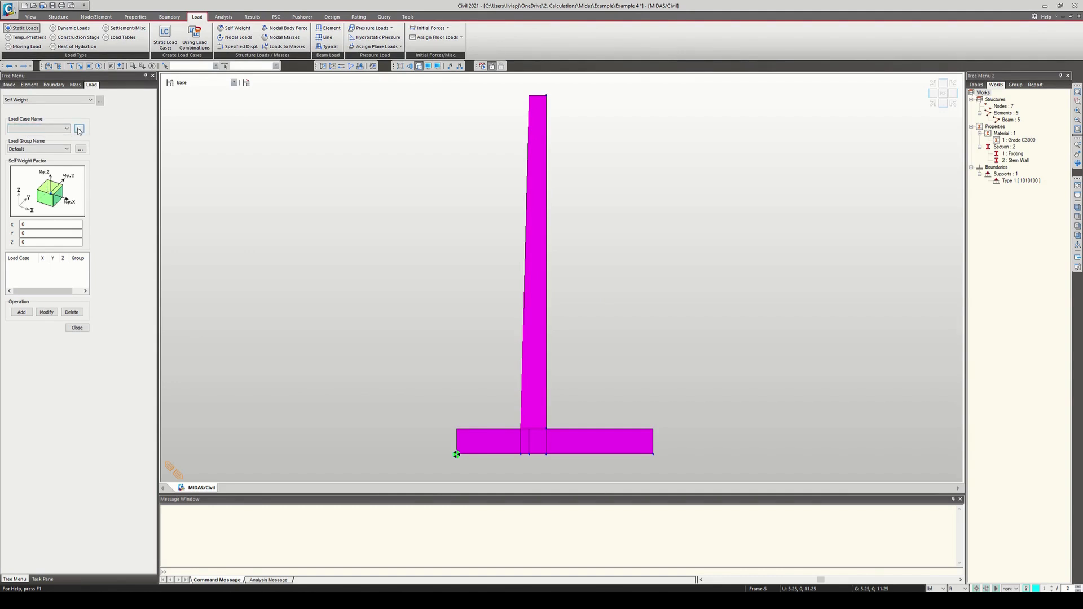
{"action": "left_click", "coordinate": [168, 44]}
{"action": "left_click_drag", "start_coordinate": [184, 20], "coordinate": [305, 122]}
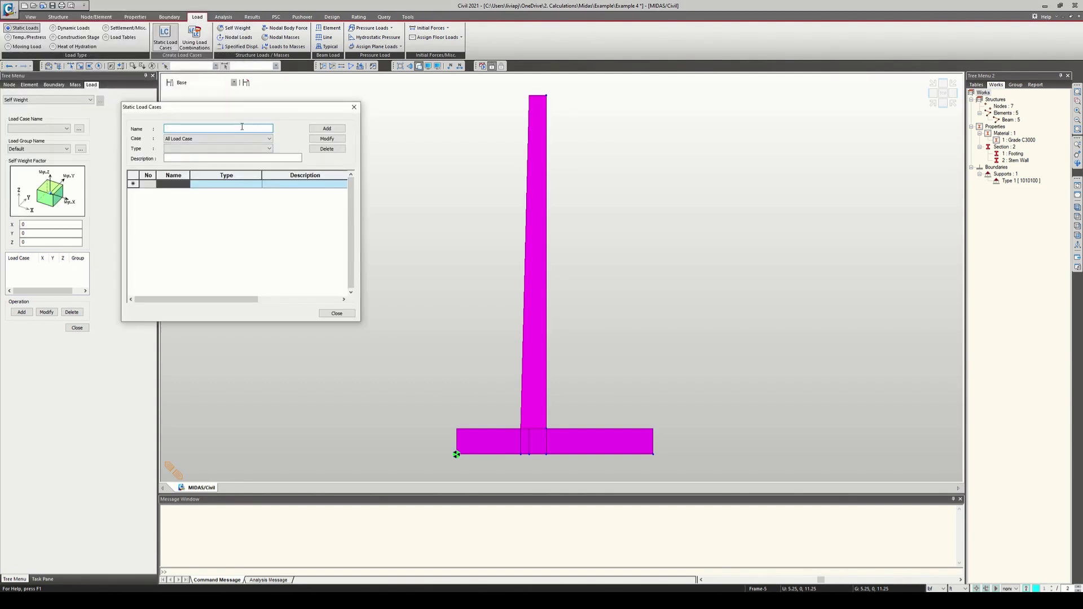
{"action": "left_click", "coordinate": [229, 149]}
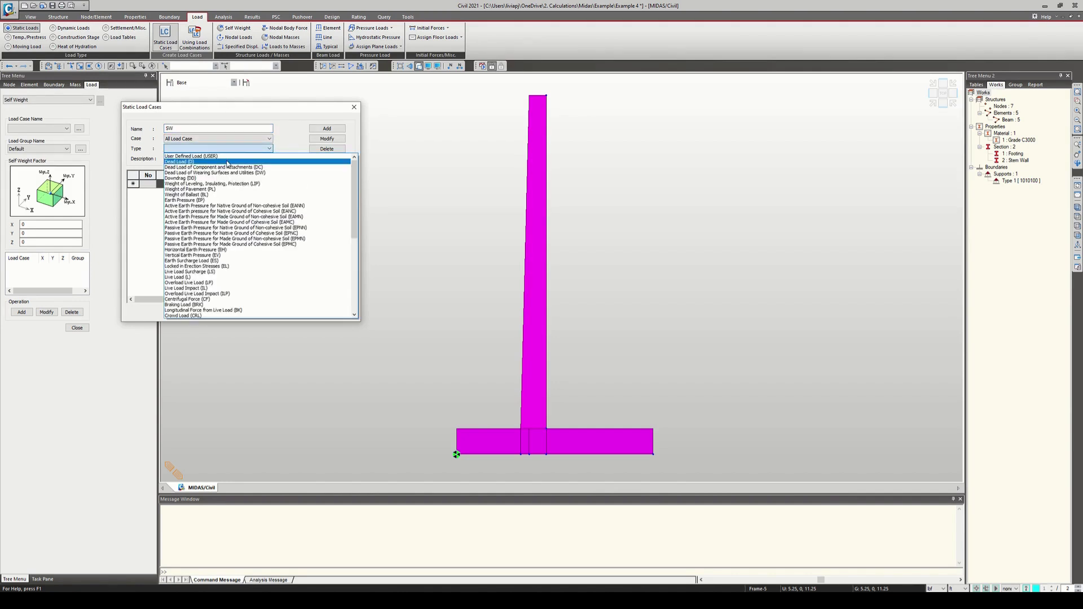
{"action": "left_click", "coordinate": [228, 163]}
{"action": "left_click", "coordinate": [326, 129]}
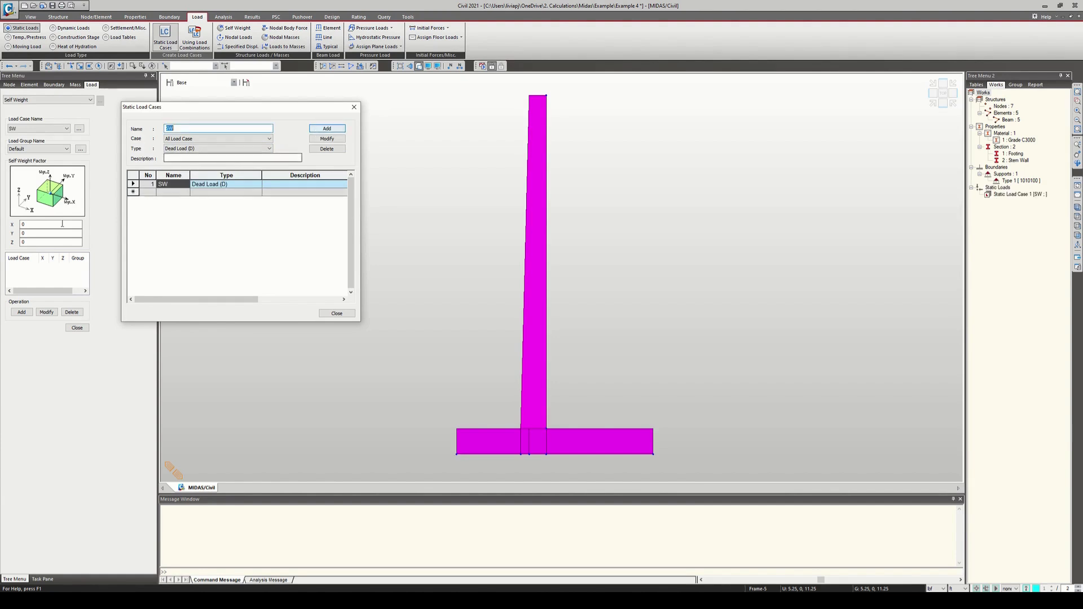
{"action": "left_click", "coordinate": [354, 107]}
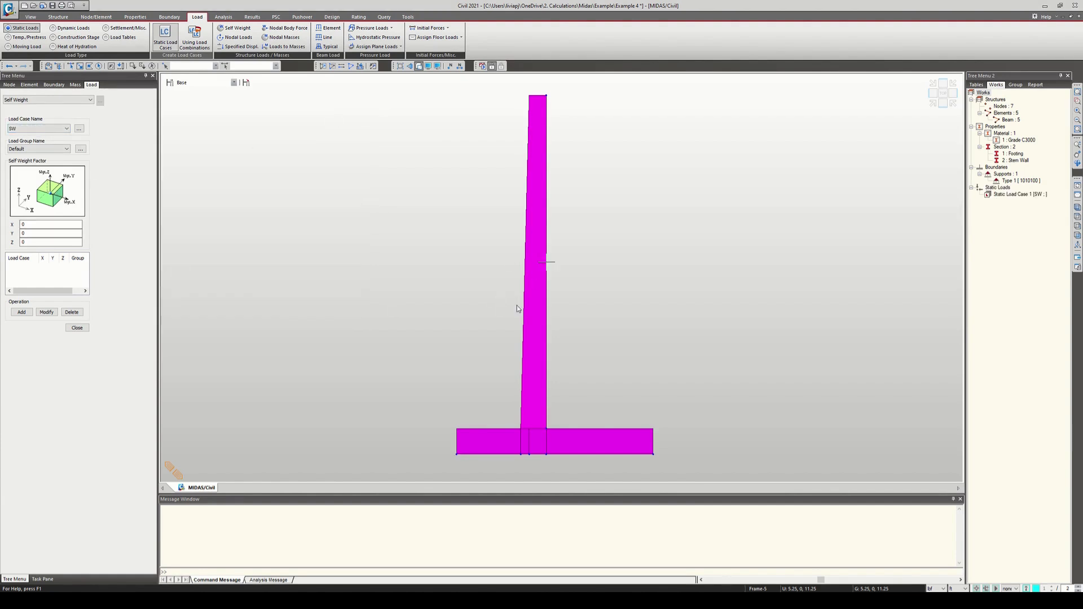
Add self-weight to load case SW with a Z factor of -1
{"action": "double_click", "coordinate": [51, 240]}
{"action": "left_click", "coordinate": [22, 311]}
{"action": "left_click", "coordinate": [32, 267]}
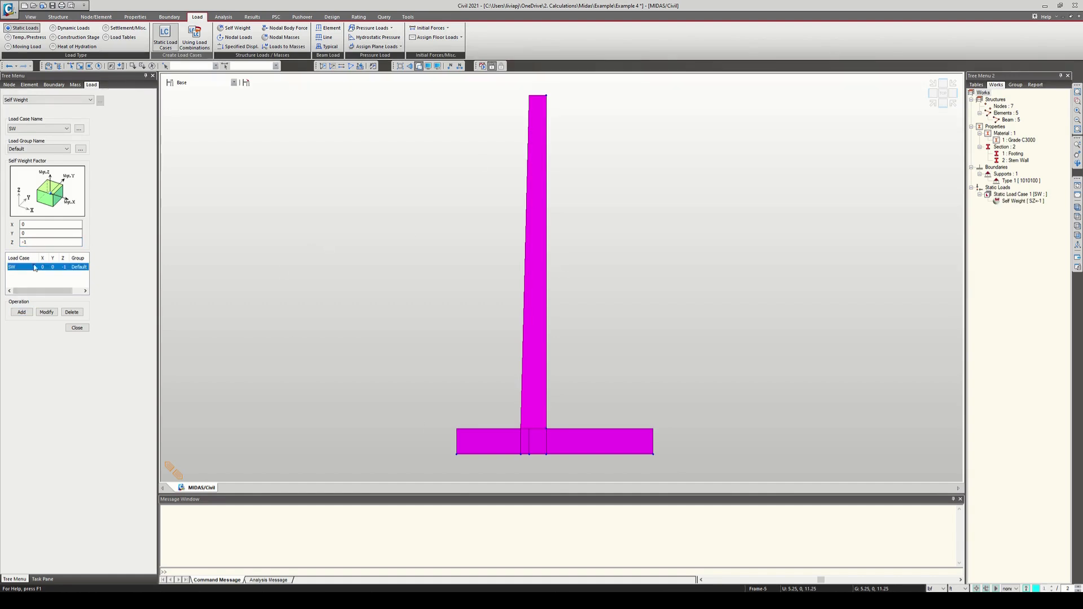
{"action": "left_click", "coordinate": [77, 327]}
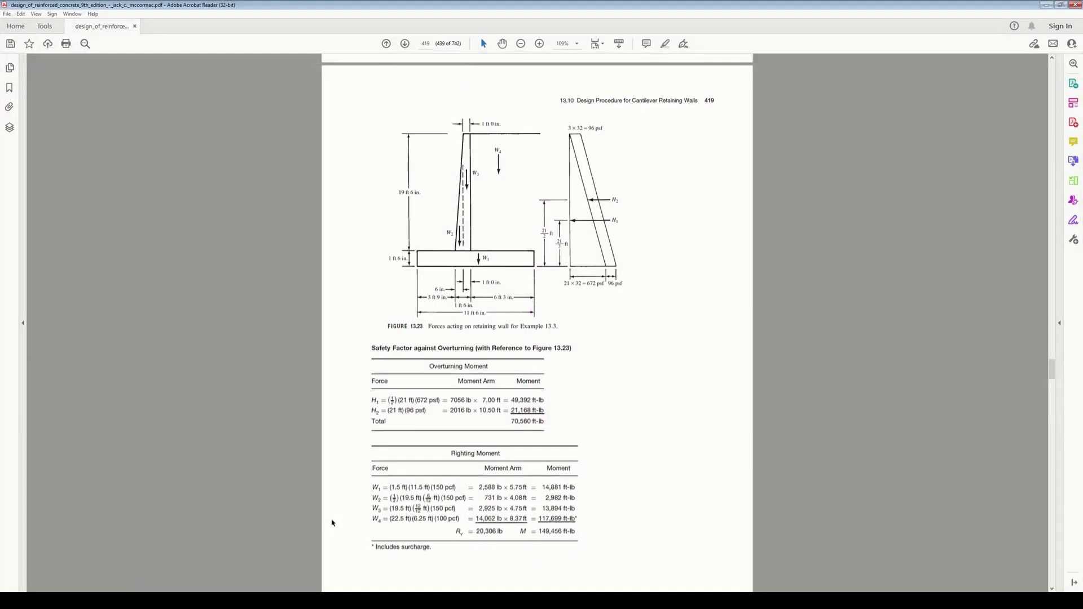
Review the weights W1 to W4 in the textbook's Righting Moment table and return to the MIDAS Civil model
{"action": "scroll", "coordinate": [473, 387], "scroll_direction": "down", "scroll_amount": 1}
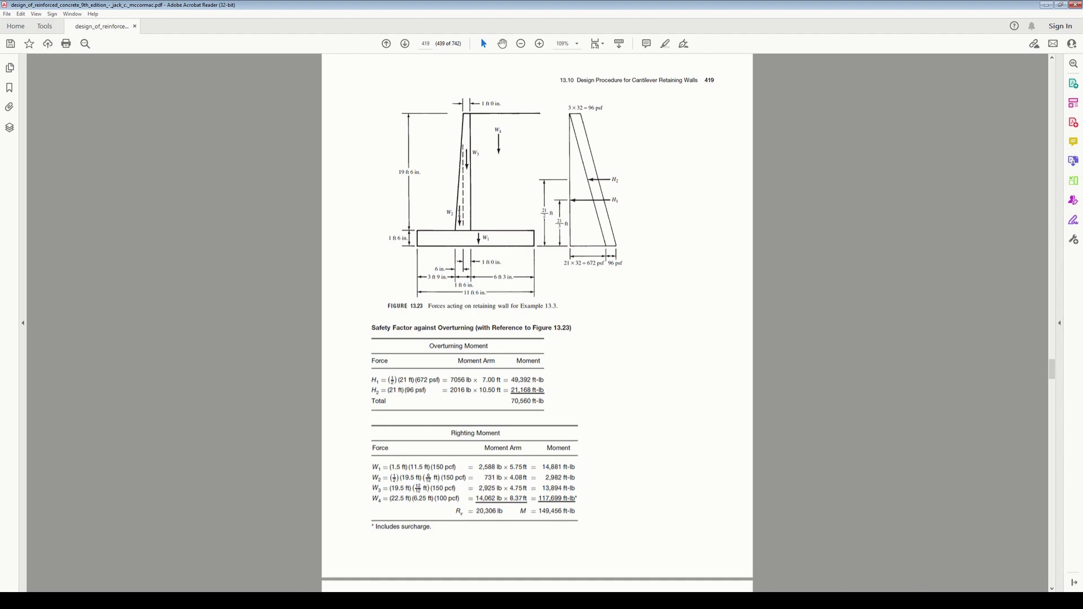
{"action": "scroll", "coordinate": [488, 417], "scroll_direction": "down", "scroll_amount": 1}
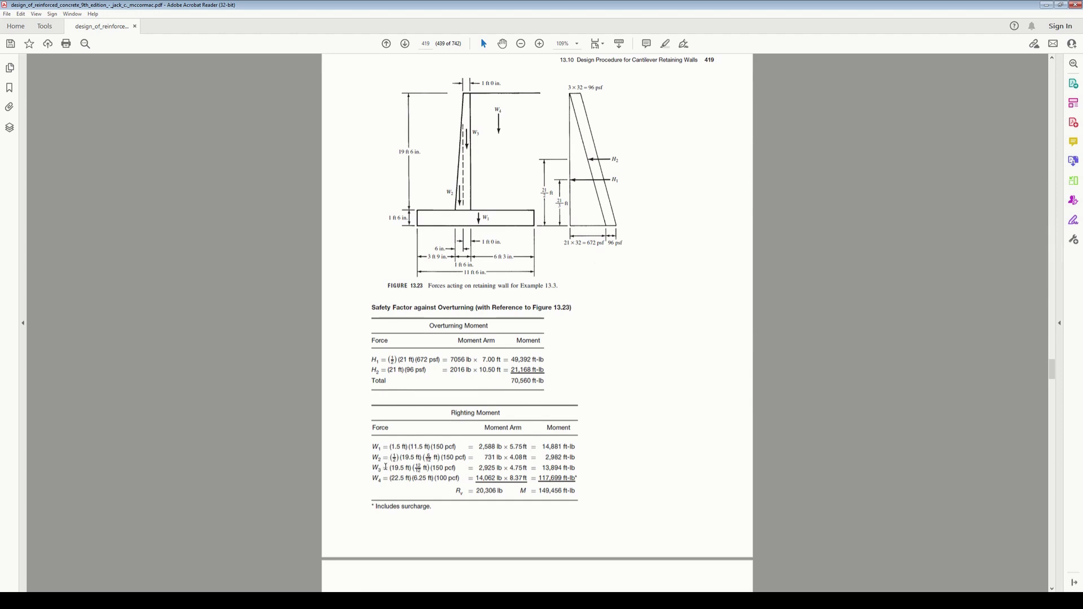
{"action": "left_click", "coordinate": [602, 17]}
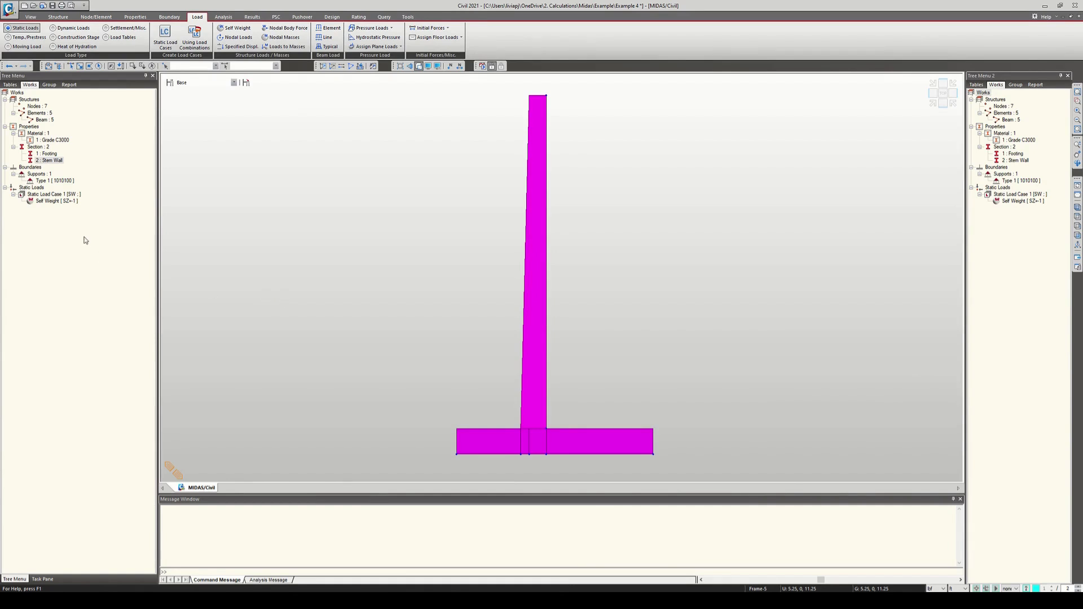
Run the static analysis, and examine its messages and the stem-to-footing connection in solid and wireframe display
{"action": "left_click", "coordinate": [482, 67]}
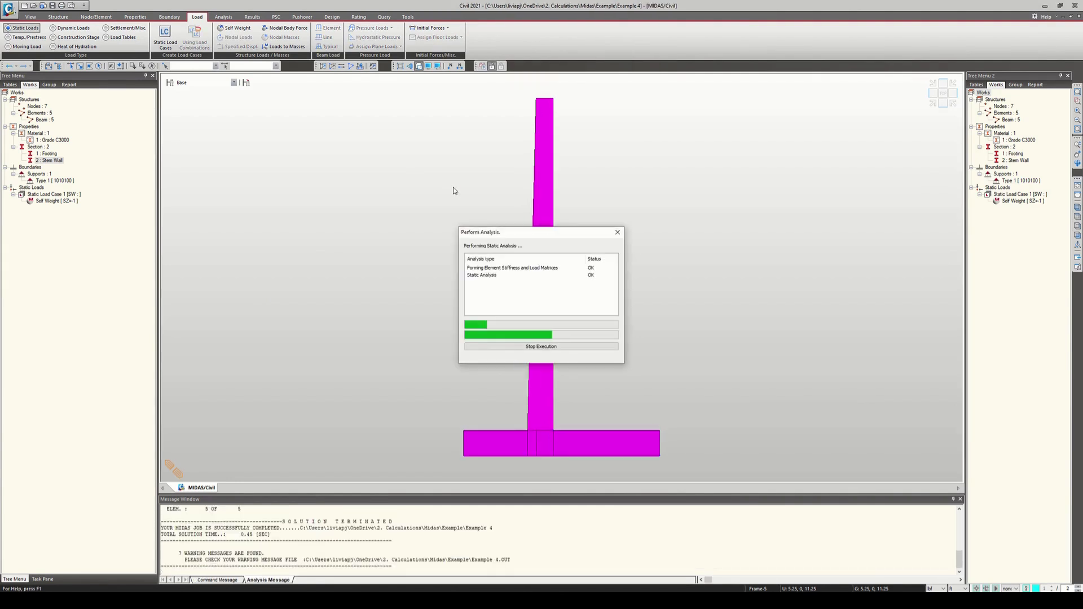
{"action": "scroll", "coordinate": [296, 558], "scroll_direction": "up", "scroll_amount": 3}
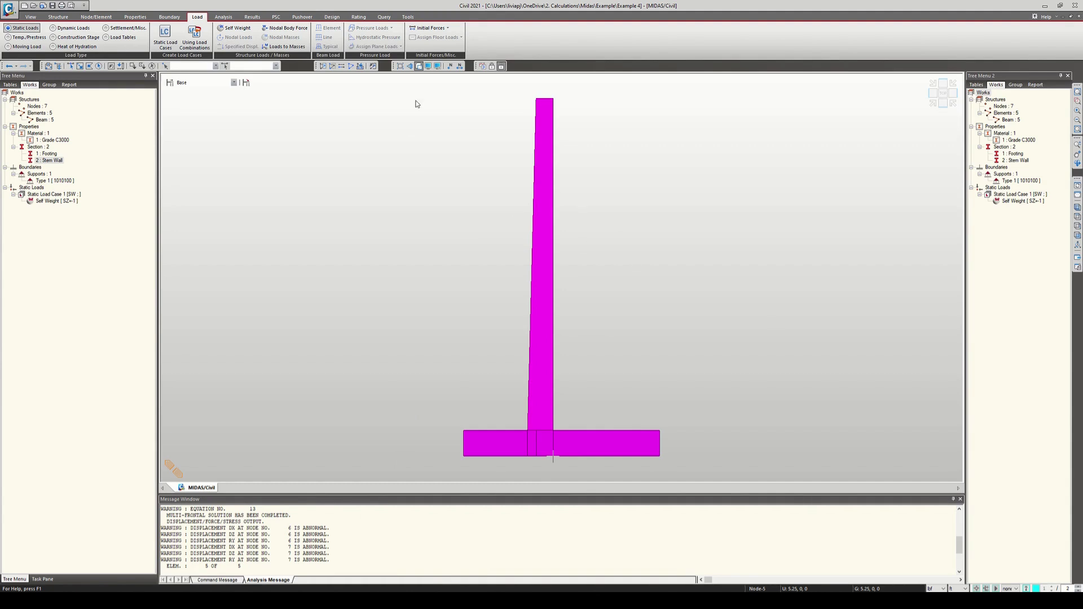
{"action": "left_click", "coordinate": [419, 67]}
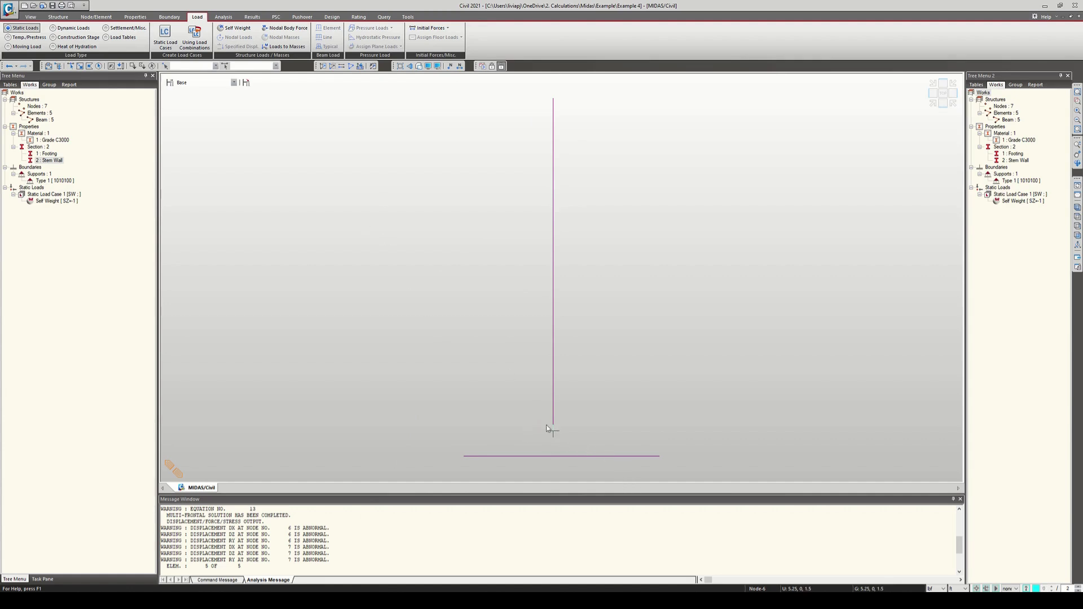
{"action": "key", "text": "ctrl+h"}
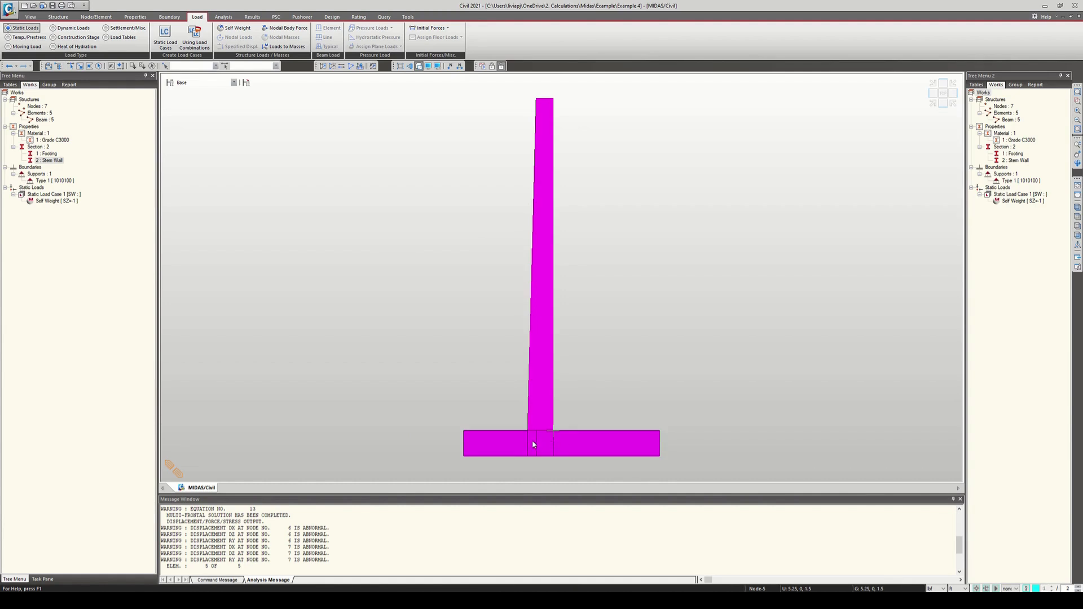
{"action": "key", "text": "ctrl+h"}
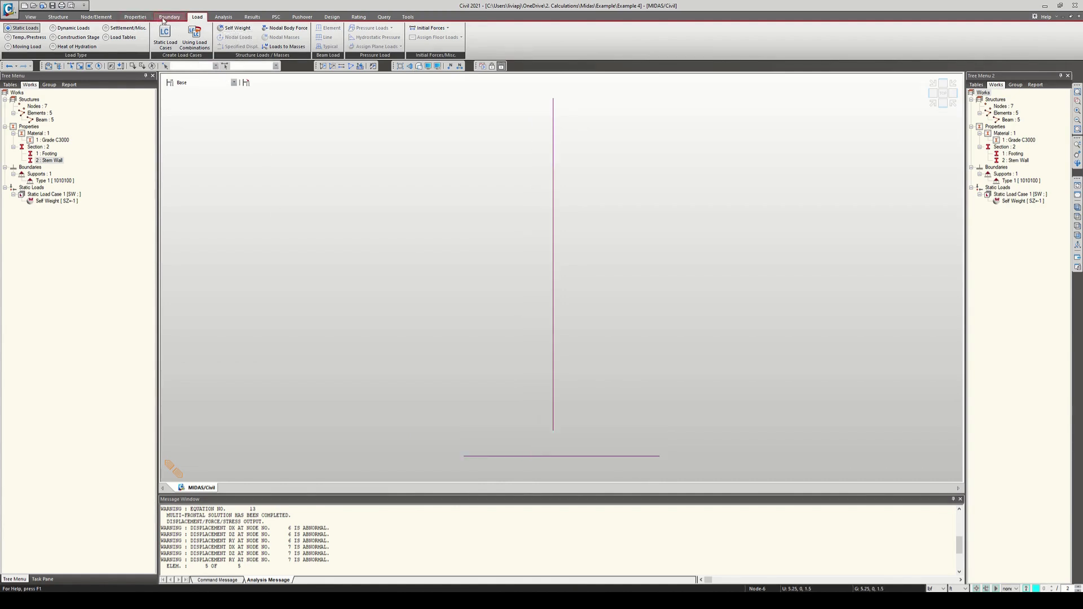
Connect the stem's bottom node to the footing node directly below with a Rigid elastic link and rerun the analysis
{"action": "left_click", "coordinate": [161, 18]}
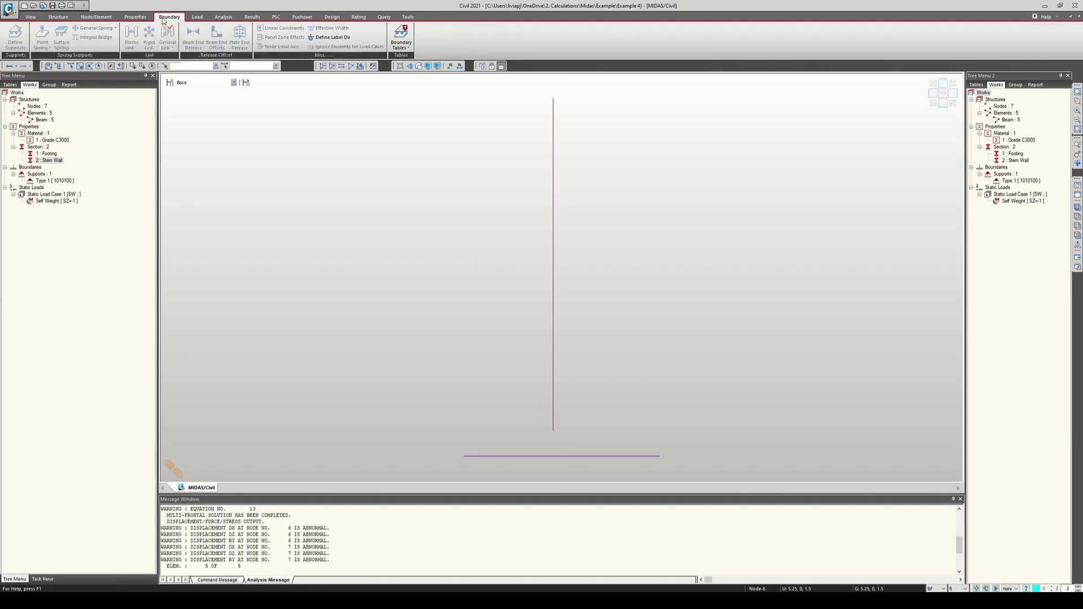
{"action": "left_click", "coordinate": [493, 67]}
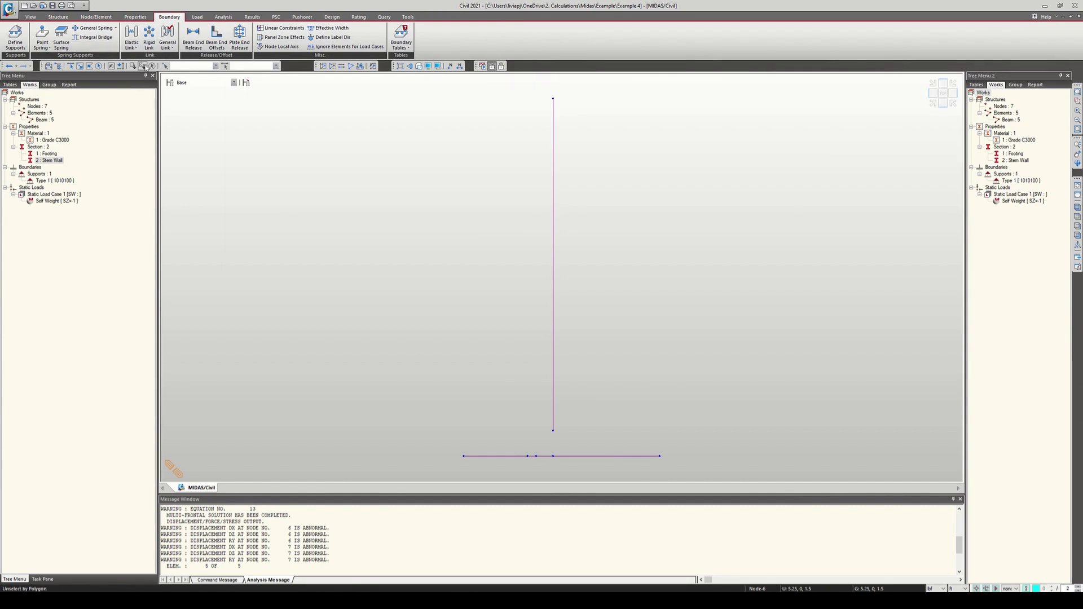
{"action": "left_click", "coordinate": [132, 33]}
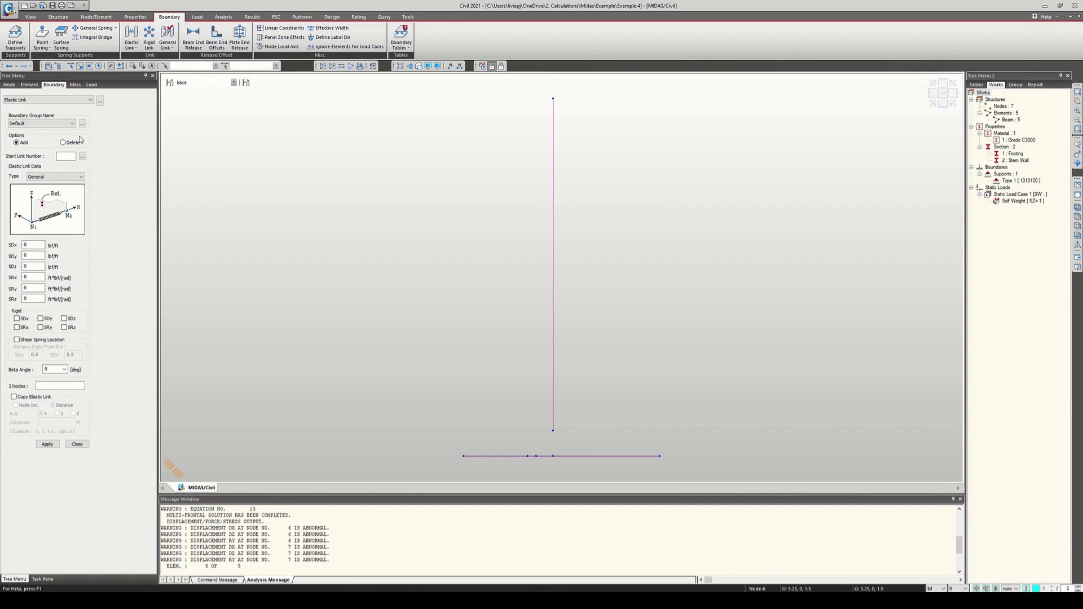
{"action": "left_click", "coordinate": [51, 177]}
{"action": "left_click", "coordinate": [47, 191]}
{"action": "left_click", "coordinate": [50, 385]}
{"action": "left_click", "coordinate": [552, 431]}
{"action": "left_click", "coordinate": [553, 456]}
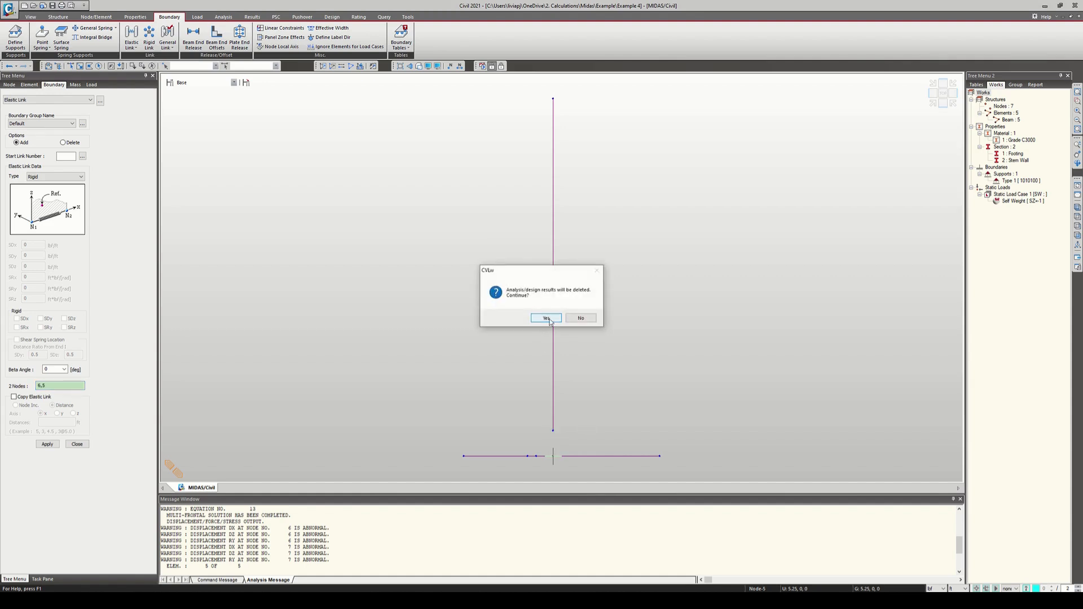
{"action": "left_click", "coordinate": [546, 318]}
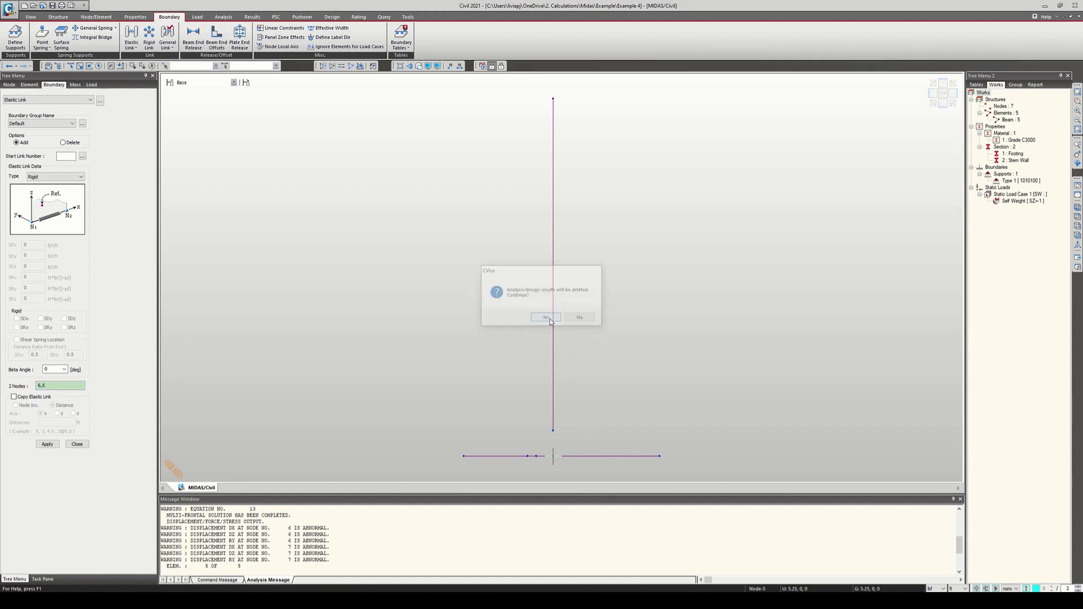
{"action": "left_click", "coordinate": [76, 444]}
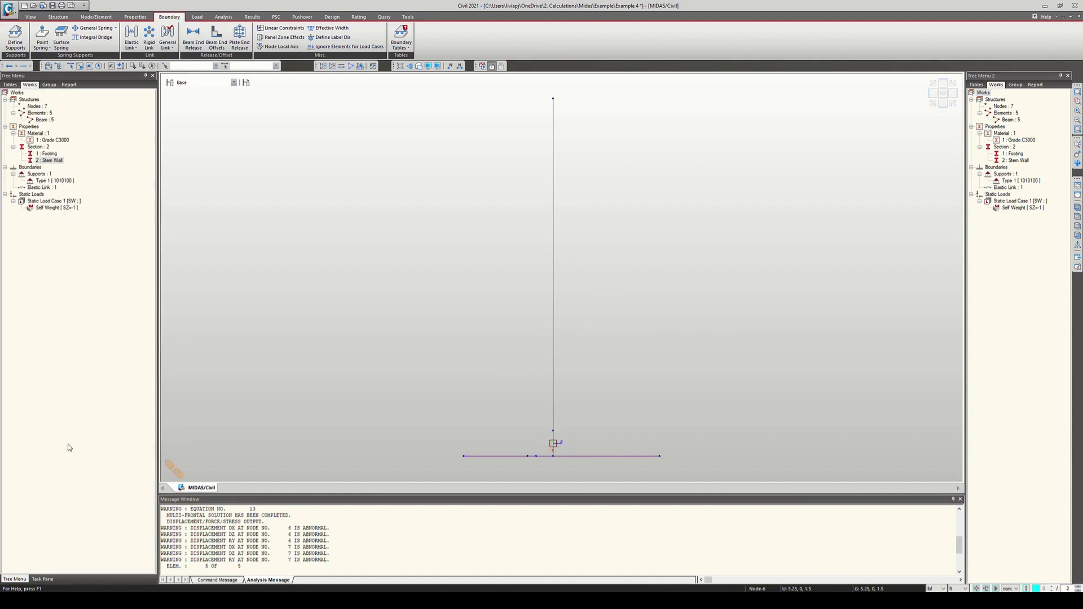
{"action": "left_click", "coordinate": [483, 66]}
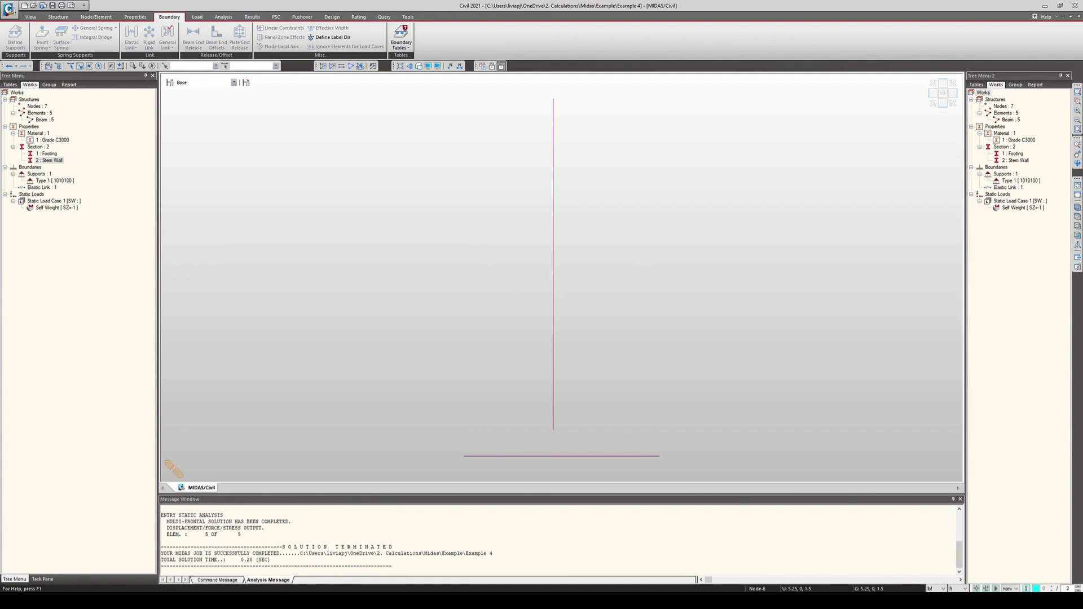
Display the FZ reaction forces for load case SW with values and the legend turned on
{"action": "left_click", "coordinate": [252, 16]}
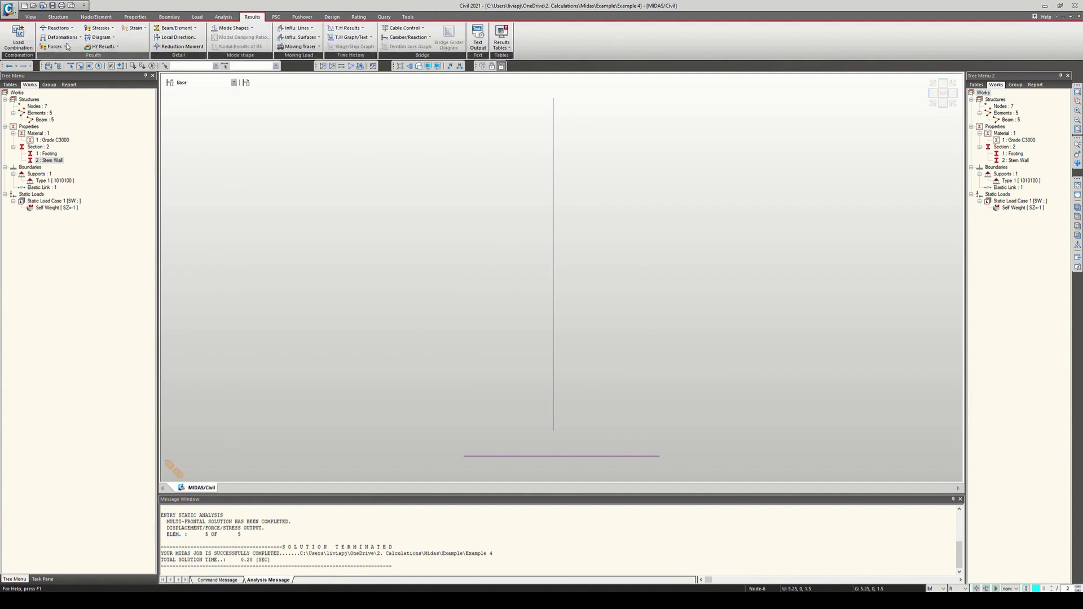
{"action": "left_click", "coordinate": [58, 27]}
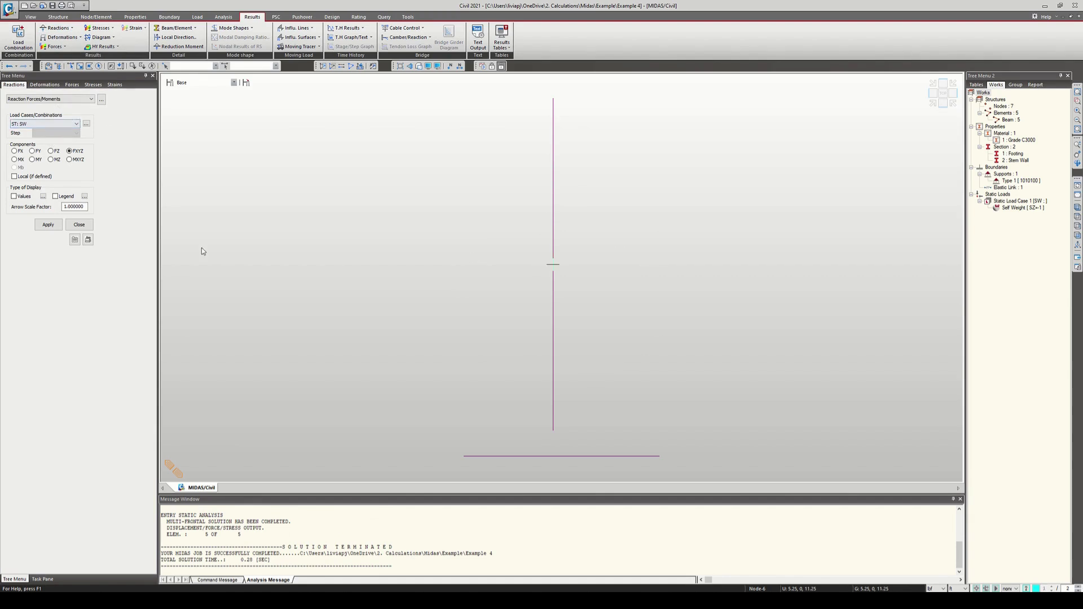
{"action": "left_click", "coordinate": [51, 152]}
{"action": "left_click", "coordinate": [44, 224]}
{"action": "left_click", "coordinate": [22, 196]}
{"action": "left_click", "coordinate": [54, 196]}
{"action": "left_click", "coordinate": [48, 225]}
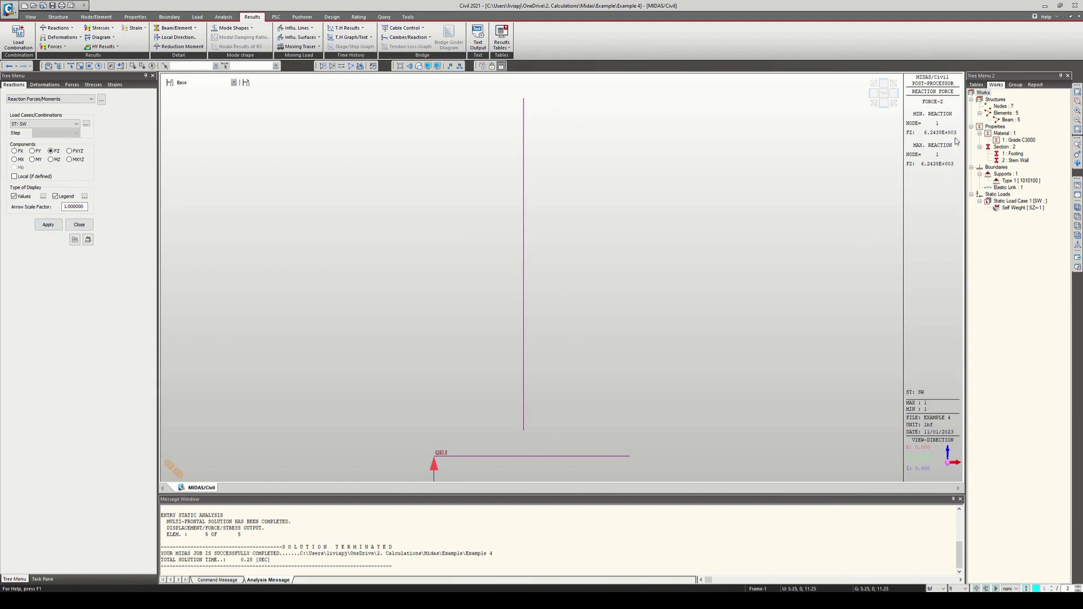
Change the reaction legend's number format to fixed-point notation and inspect the vertical reaction at the footing support
{"action": "scroll", "coordinate": [548, 382], "scroll_direction": "down", "scroll_amount": 1}
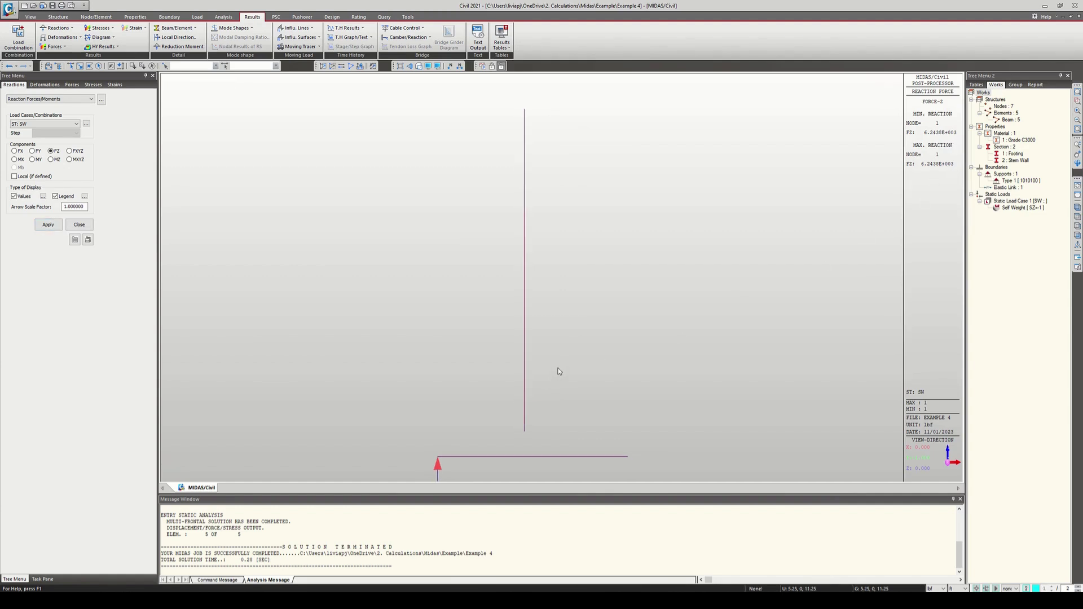
{"action": "left_click", "coordinate": [85, 196]}
{"action": "left_click", "coordinate": [552, 297]}
{"action": "left_click", "coordinate": [531, 331]}
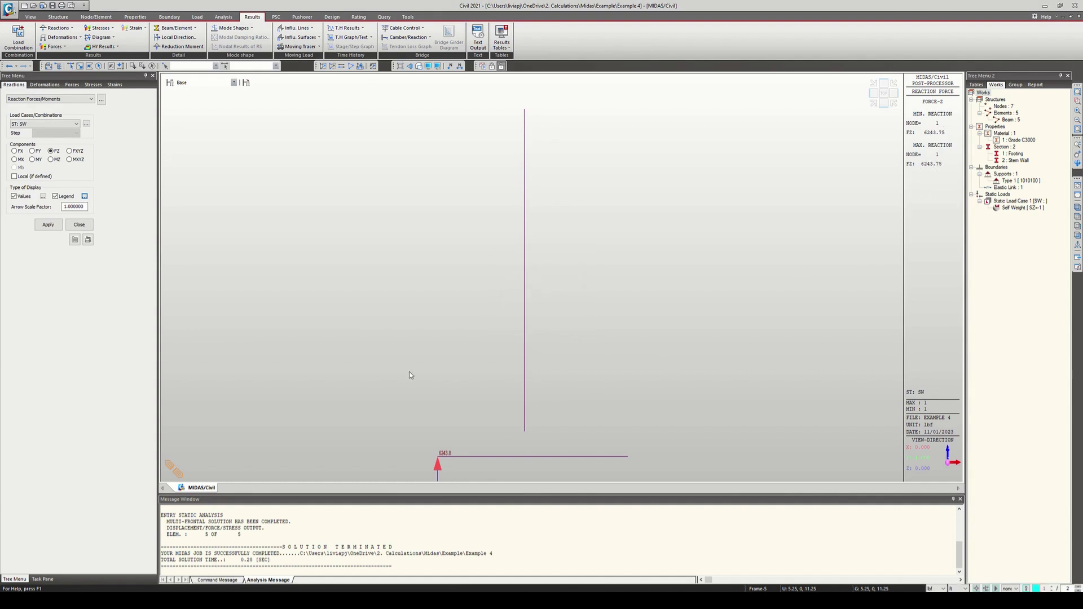
{"action": "scroll", "coordinate": [417, 420], "scroll_direction": "down", "scroll_amount": 2}
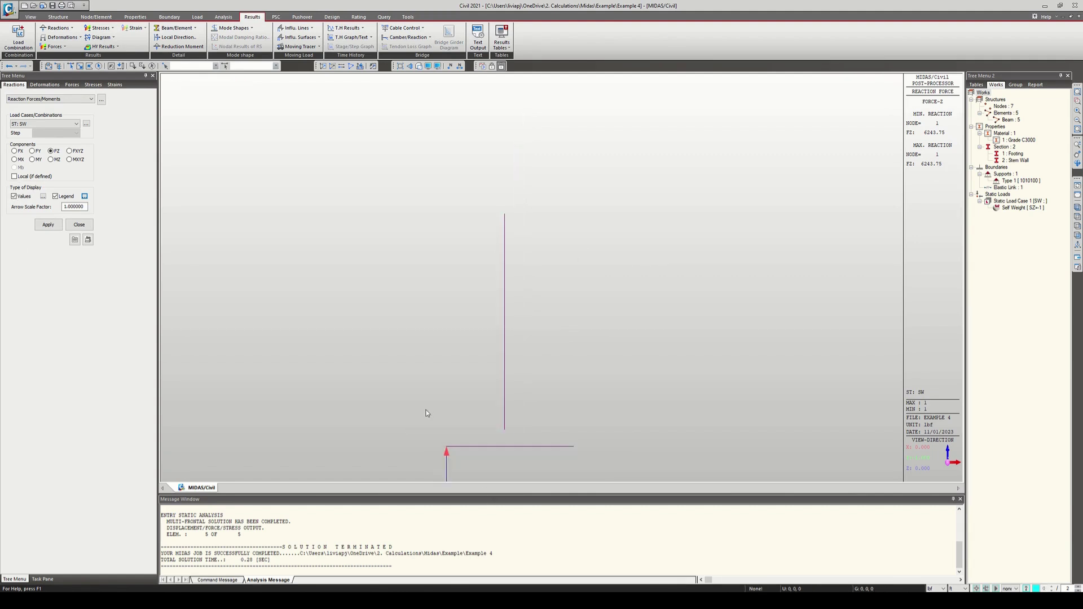
{"action": "middle_click_drag", "start_coordinate": [455, 430], "coordinate": [456, 365]}
{"action": "scroll", "coordinate": [456, 391], "scroll_direction": "up", "scroll_amount": 2}
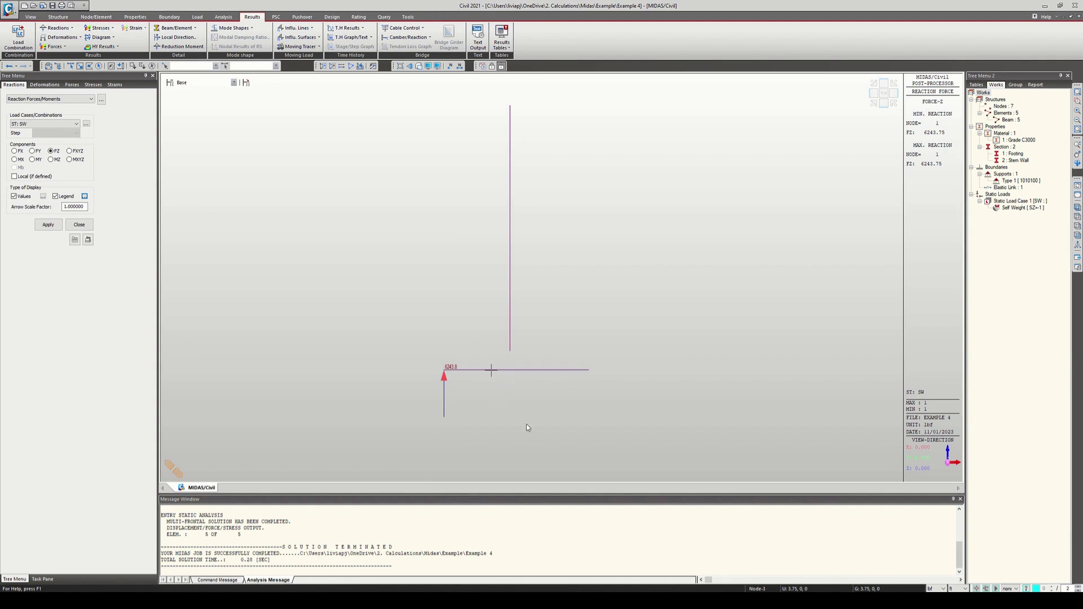
Switch to the textbook PDF and check the weights W1, W2 and W3 in the Righting Moment table
{"action": "key", "text": "alt+Tab"}
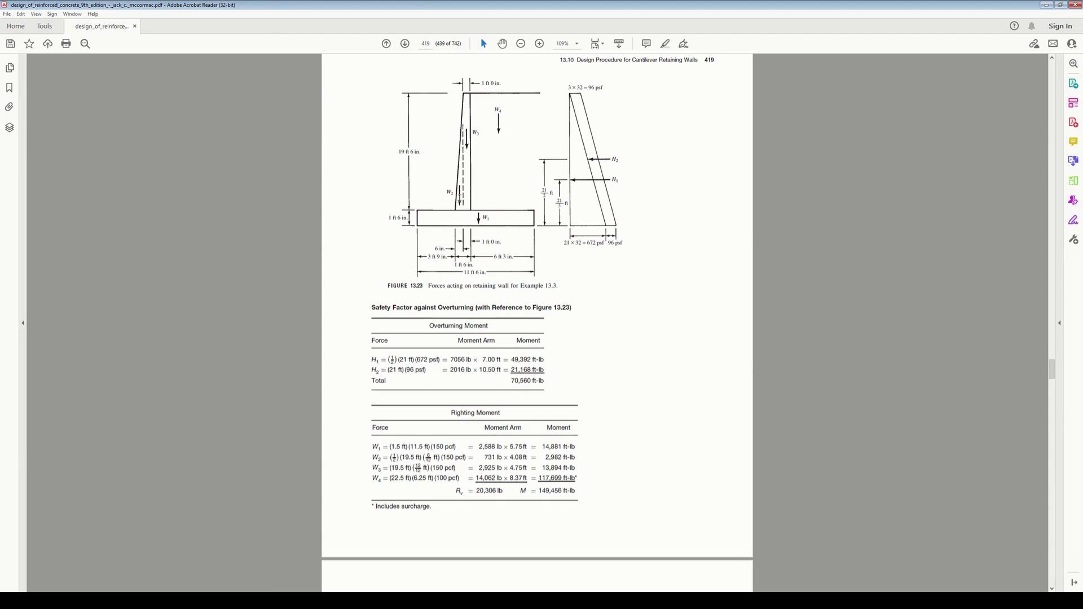
{"action": "double_click", "coordinate": [484, 446]}
{"action": "double_click", "coordinate": [490, 457]}
{"action": "double_click", "coordinate": [488, 468]}
{"action": "left_click_drag", "start_coordinate": [496, 470], "coordinate": [501, 469]}
Sum the textbook weights 2588+731+2925 in Calculator to compare with the model's reaction, then return to MIDAS Civil and close the reaction settings
{"action": "left_click", "coordinate": [30, 601]}
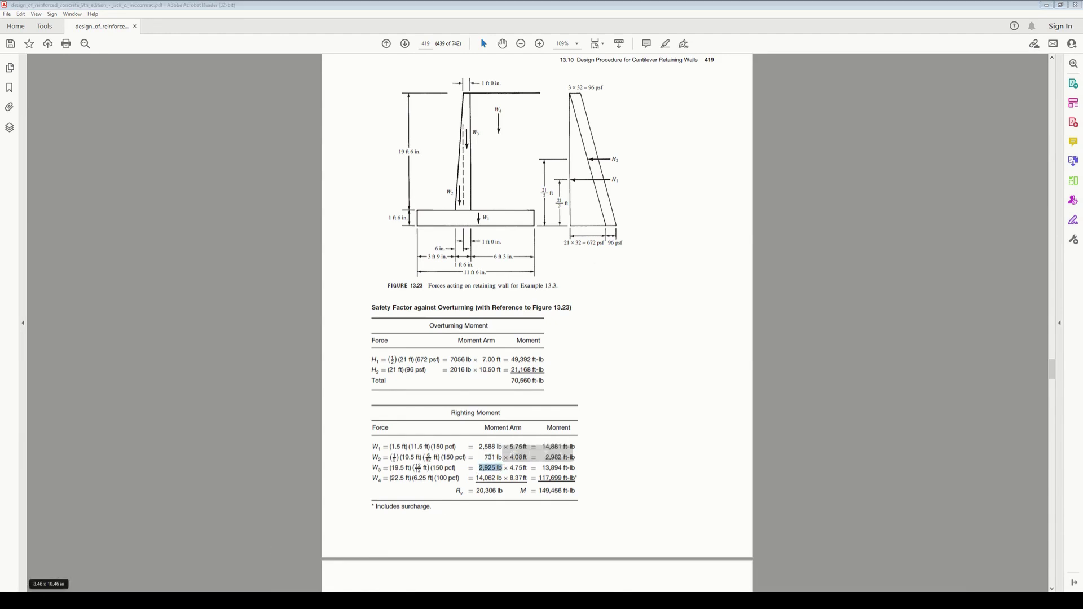
{"action": "type", "text": "calc"}
{"action": "left_click", "coordinate": [79, 372]}
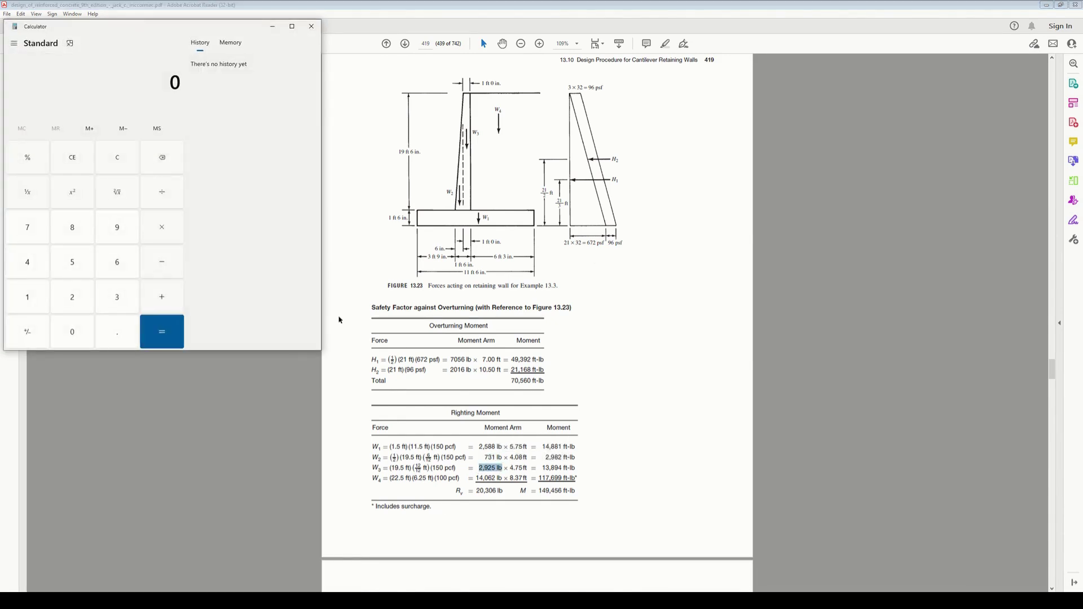
{"action": "type", "text": "2588"}
{"action": "type", "text": "+731+2"}
{"action": "type", "text": "9"}
{"action": "type", "text": "25"}
{"action": "key", "text": "Return"}
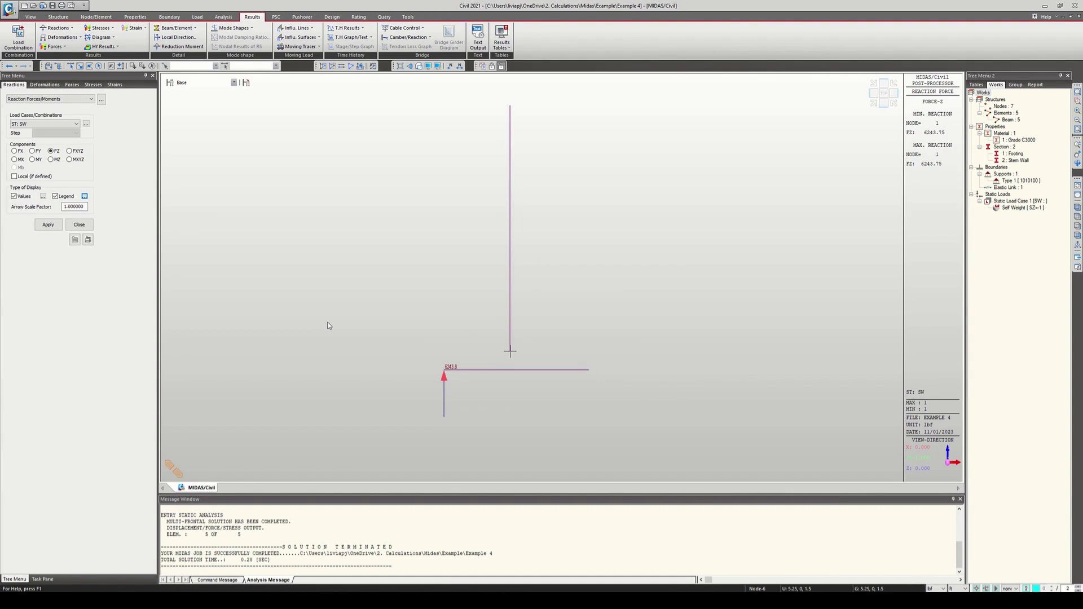
{"action": "left_click", "coordinate": [79, 225]}
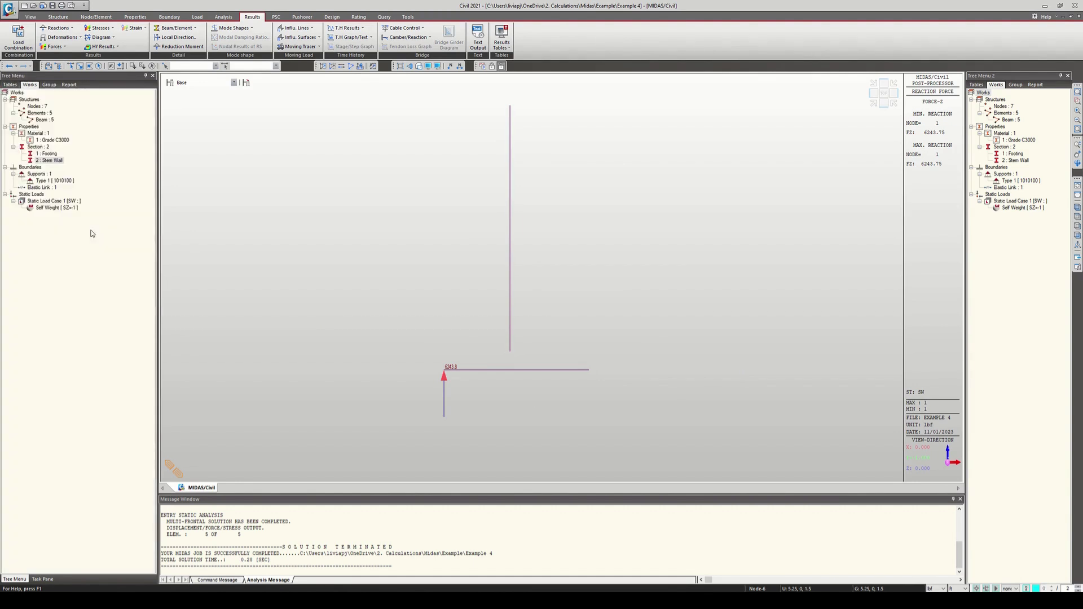